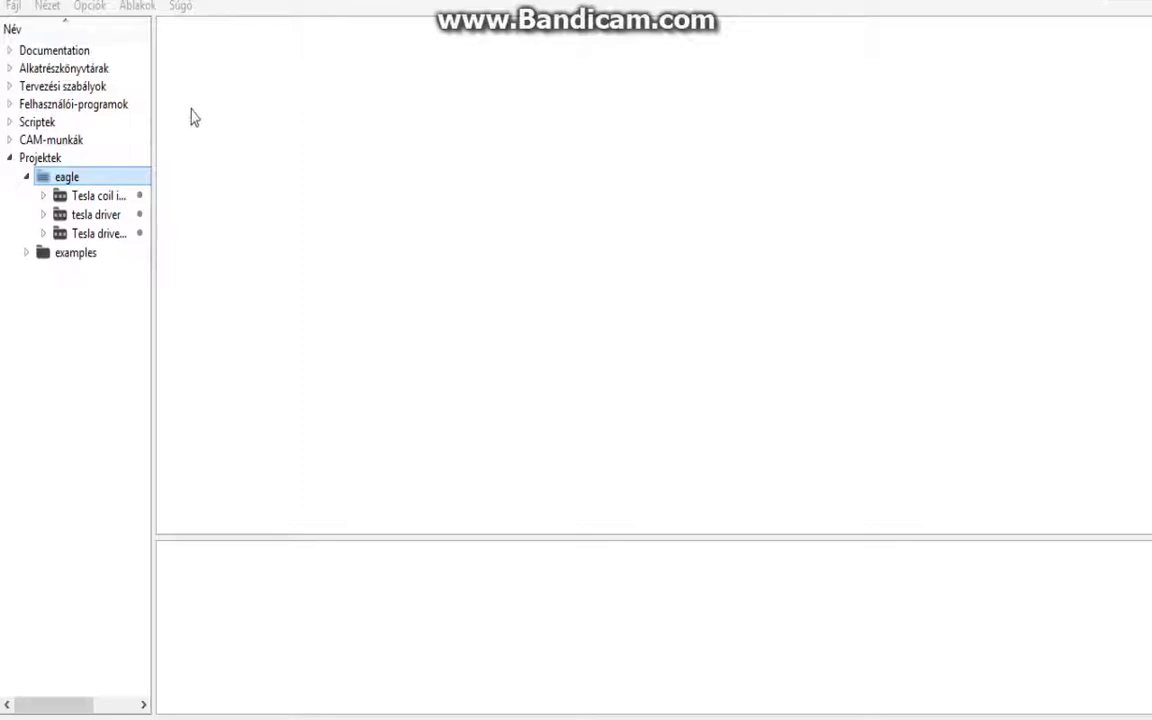
Step: Create project 'MKS Smooter XY Axis' in the eagle folder and start an empty schematic for it
right_click(89, 182)
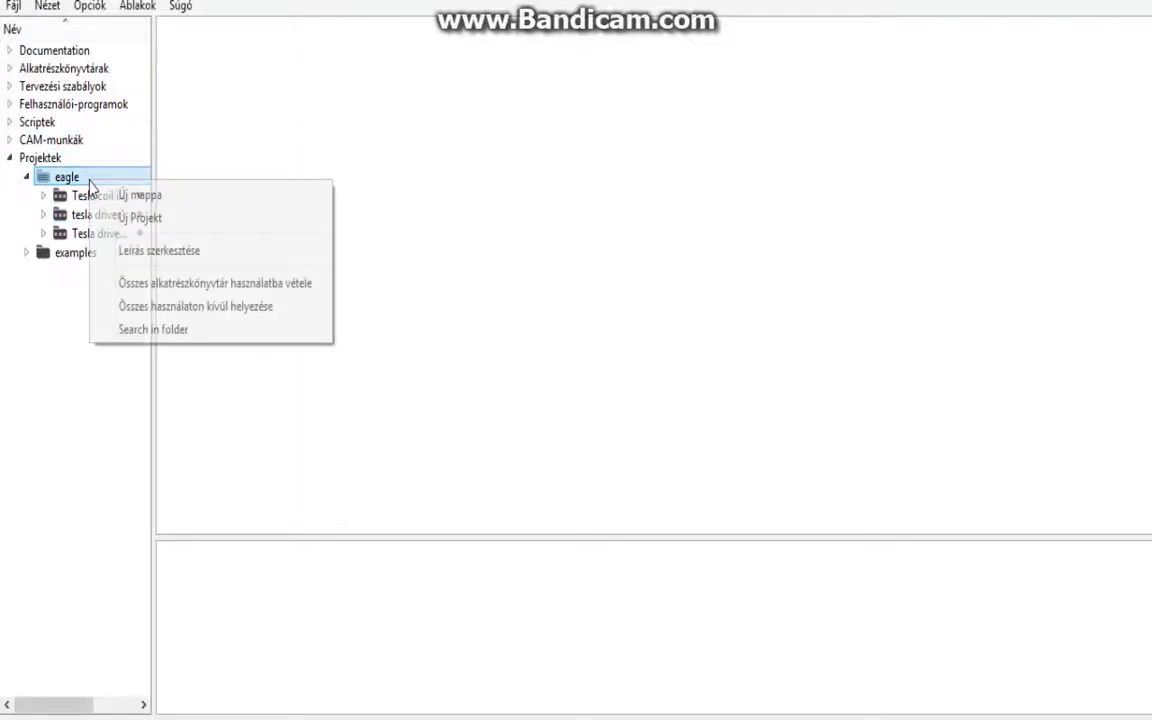
click(138, 217)
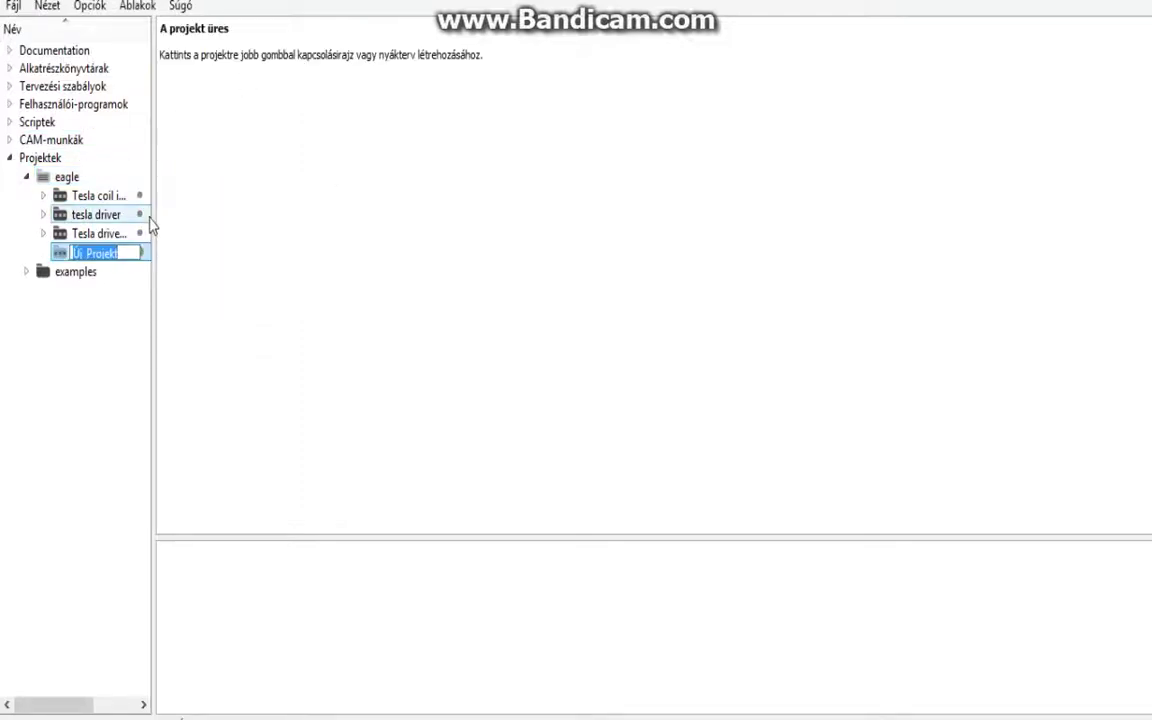
key(BackSpace)
click(97, 345)
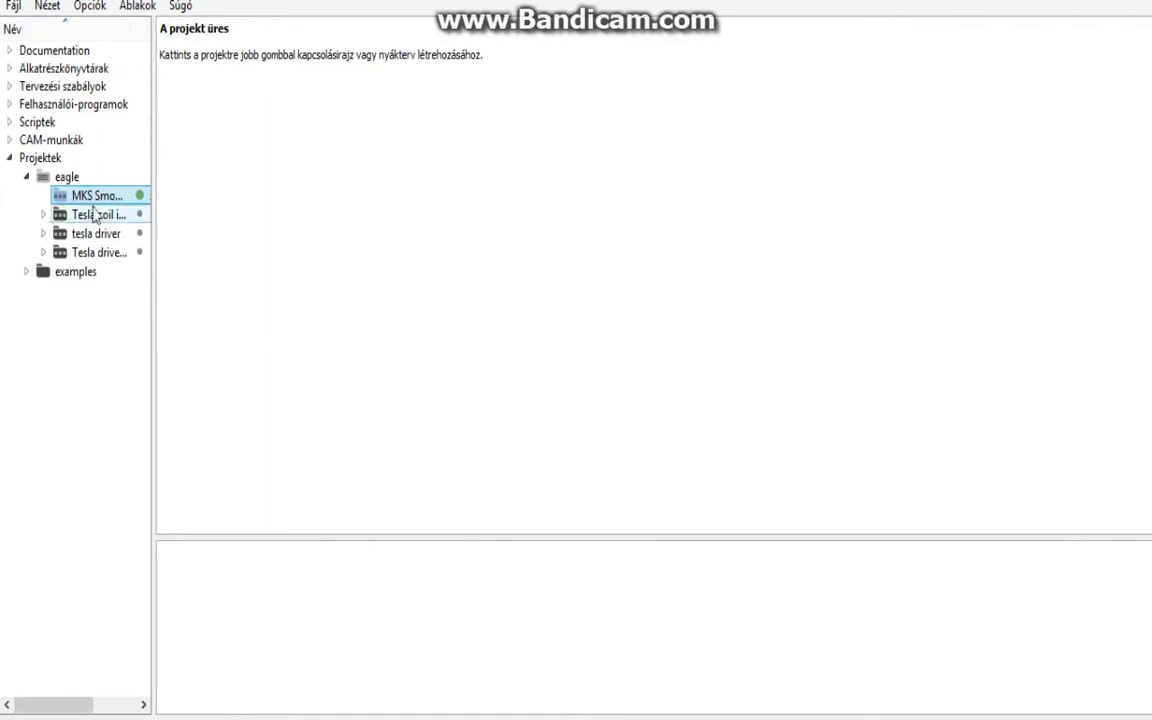
right_click(98, 195)
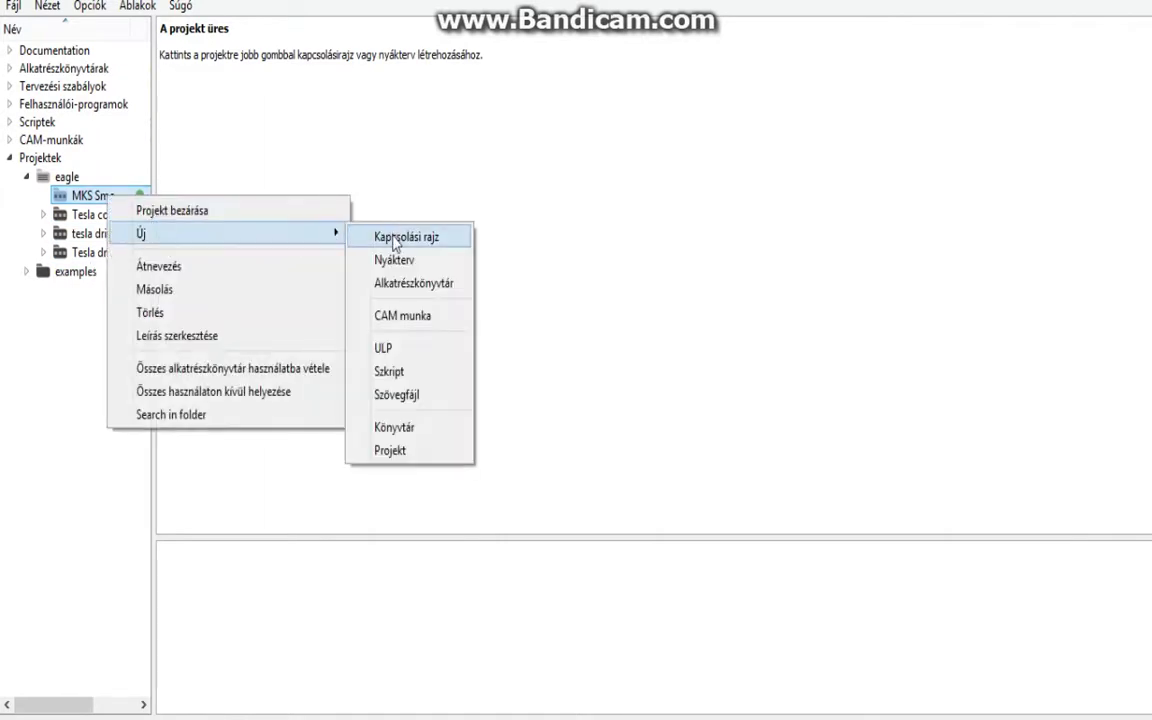
click(396, 242)
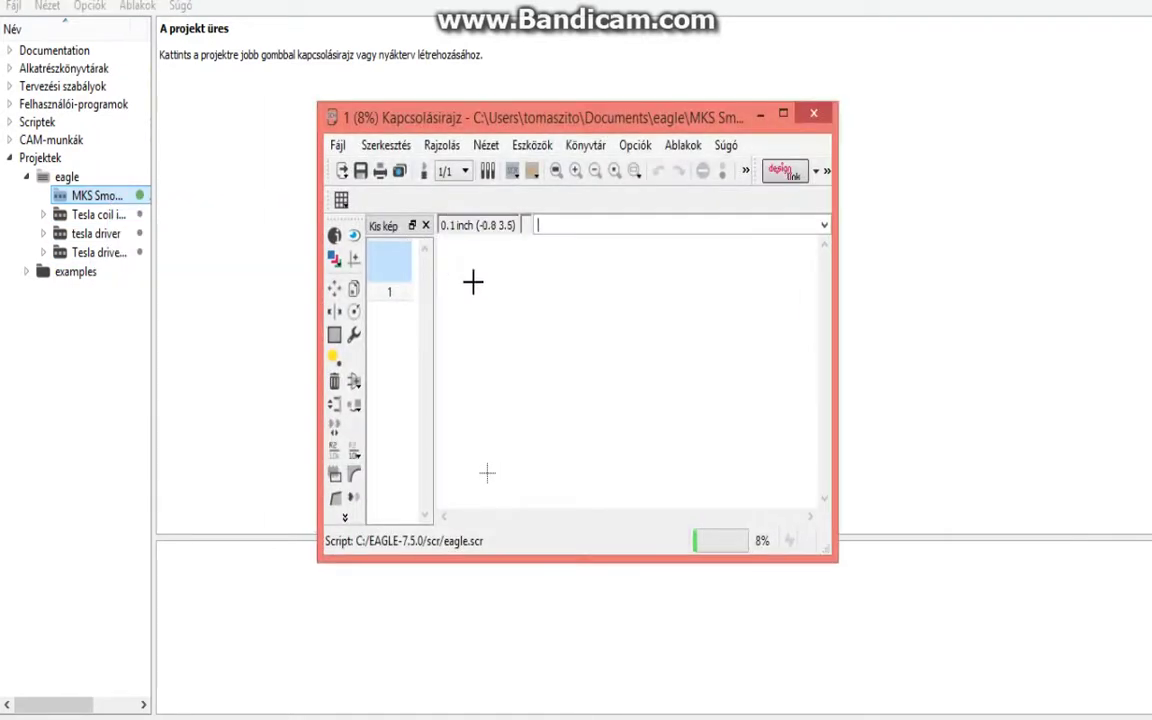
Step: Maximize the schematic editor and expand the diode library in the Add dialog
click(783, 114)
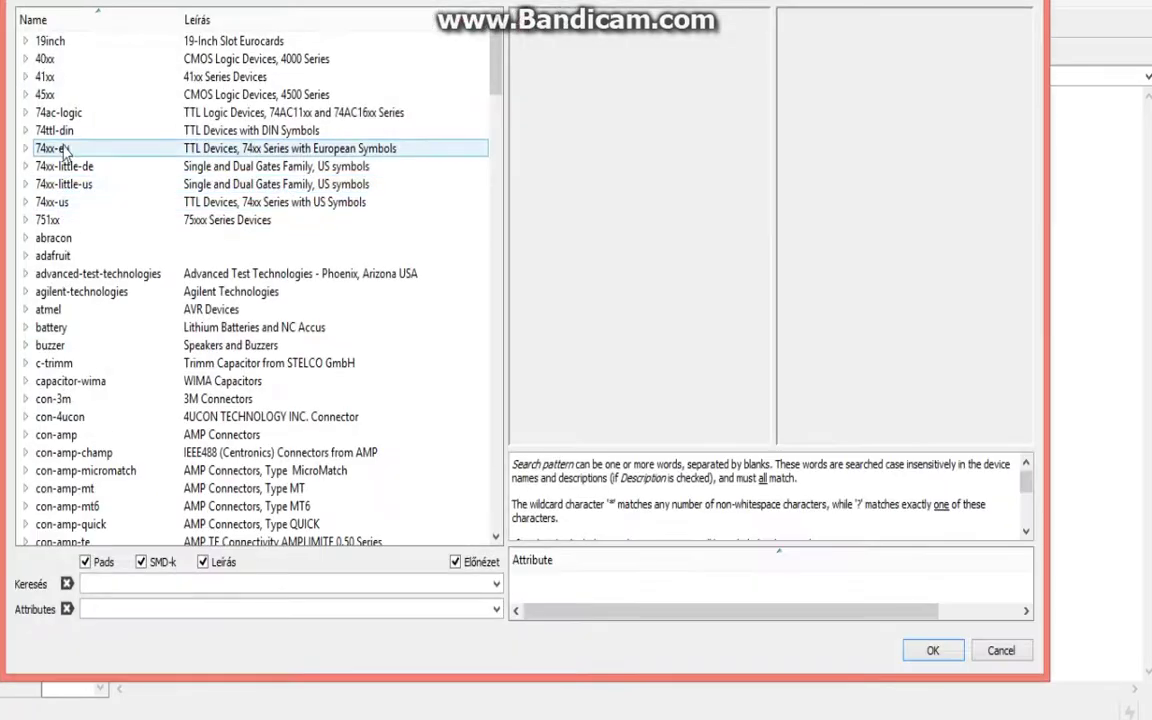
scroll(70, 300, down, 13)
click(56, 522)
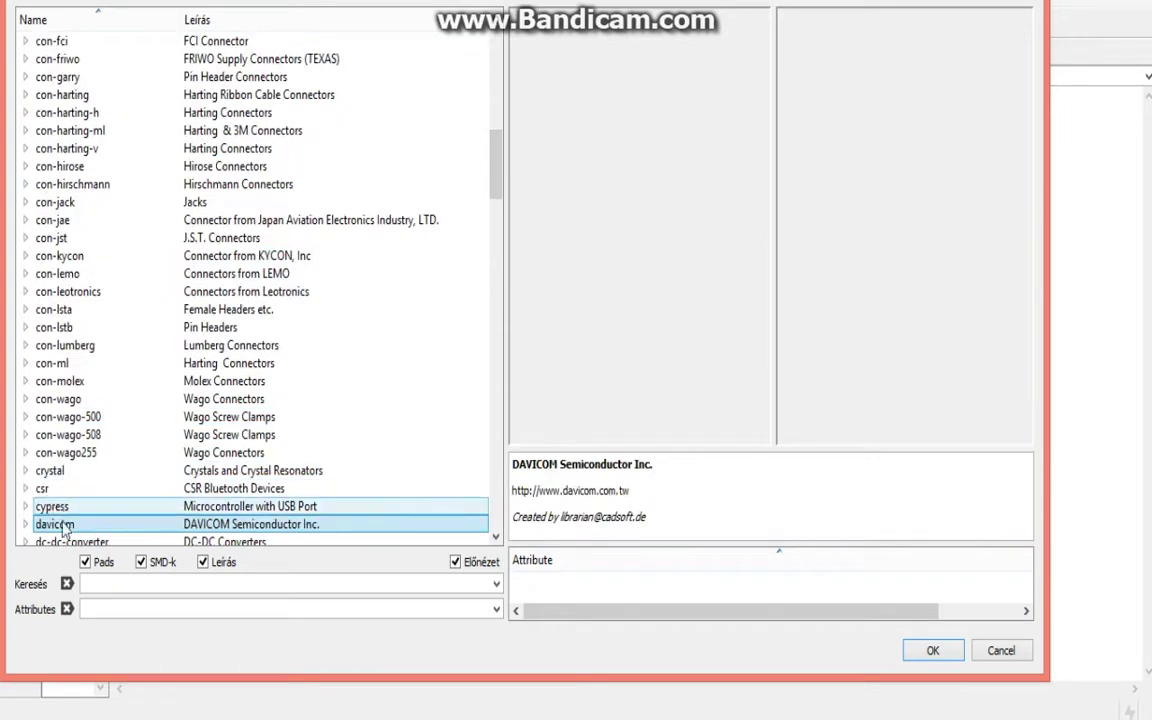
scroll(58, 476, down, 3)
click(48, 399)
click(25, 399)
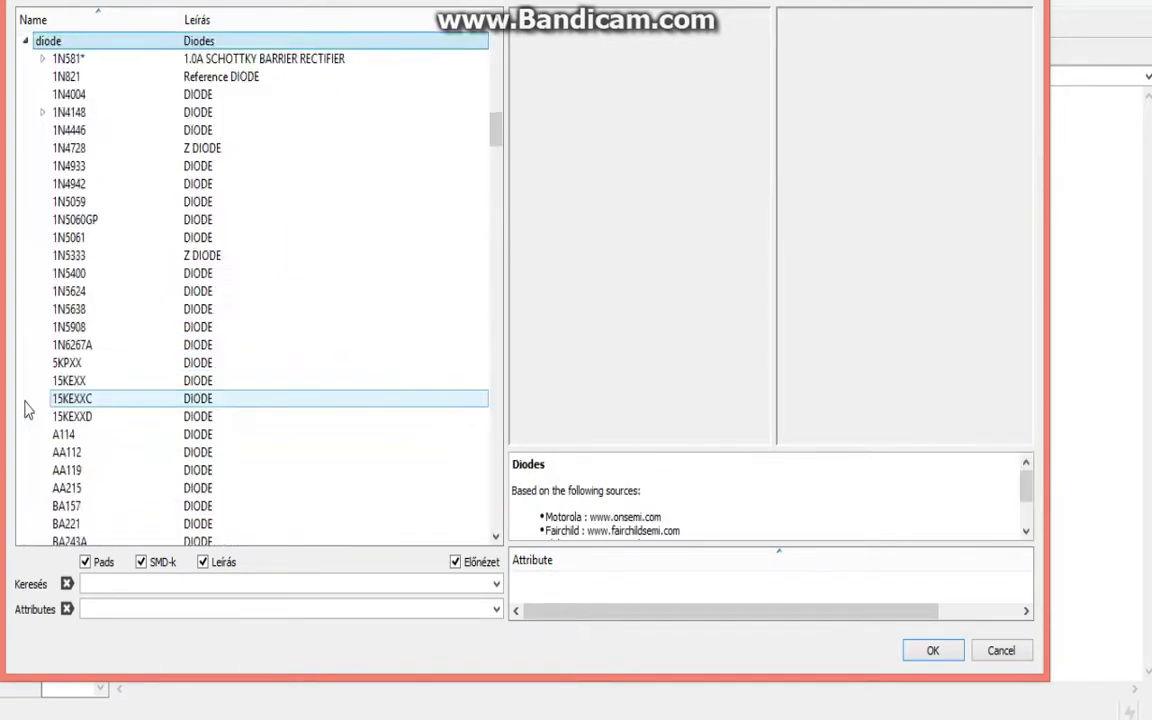
Step: Choose the DIODE- device with the D-7.5 package
scroll(87, 378, down, 6)
scroll(85, 386, down, 7)
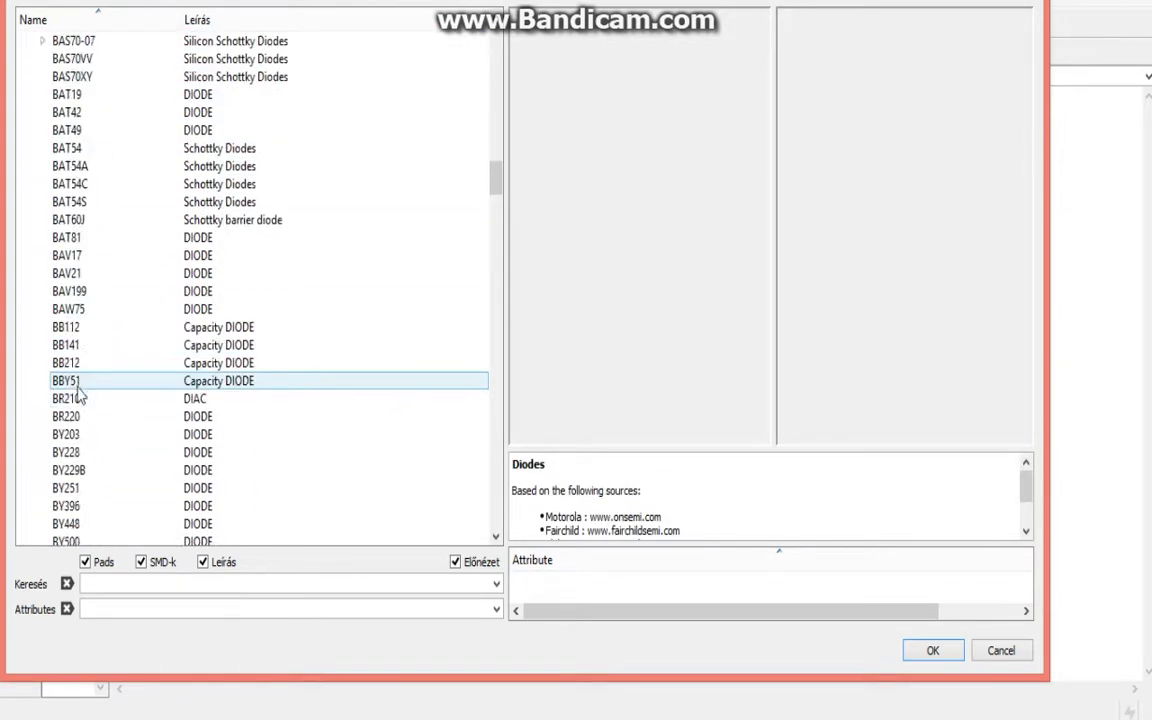
scroll(85, 378, down, 6)
scroll(72, 393, down, 6)
scroll(70, 390, up, 2)
scroll(50, 360, up, 3)
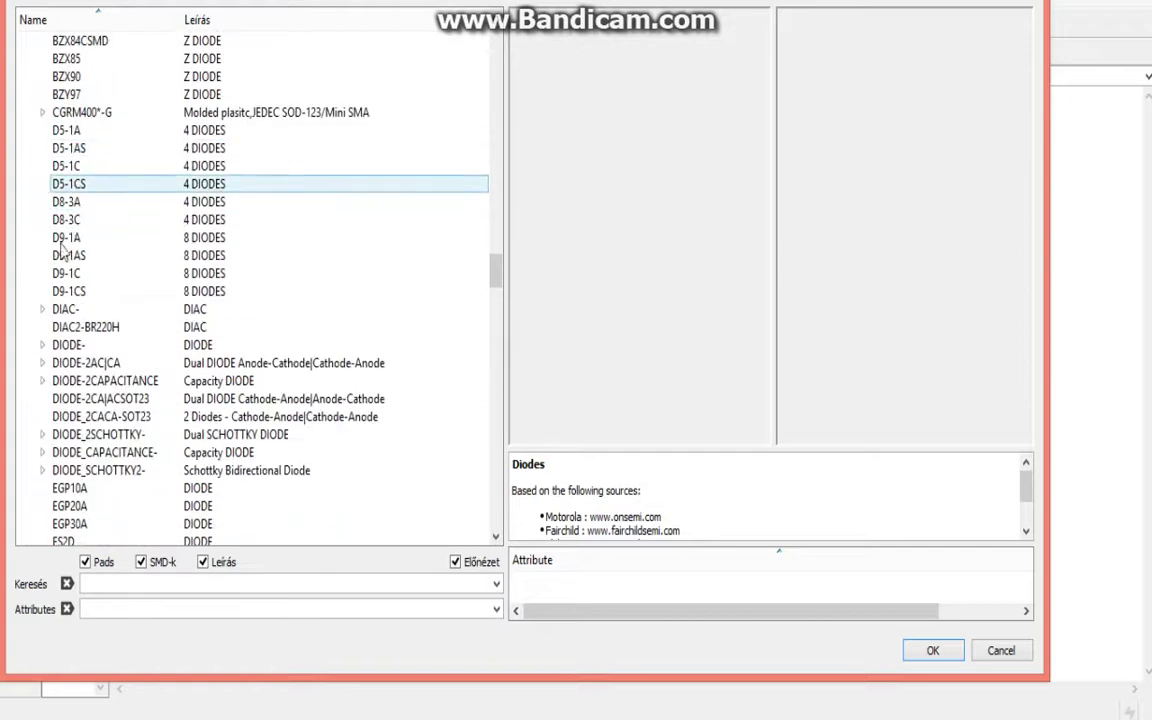
click(43, 347)
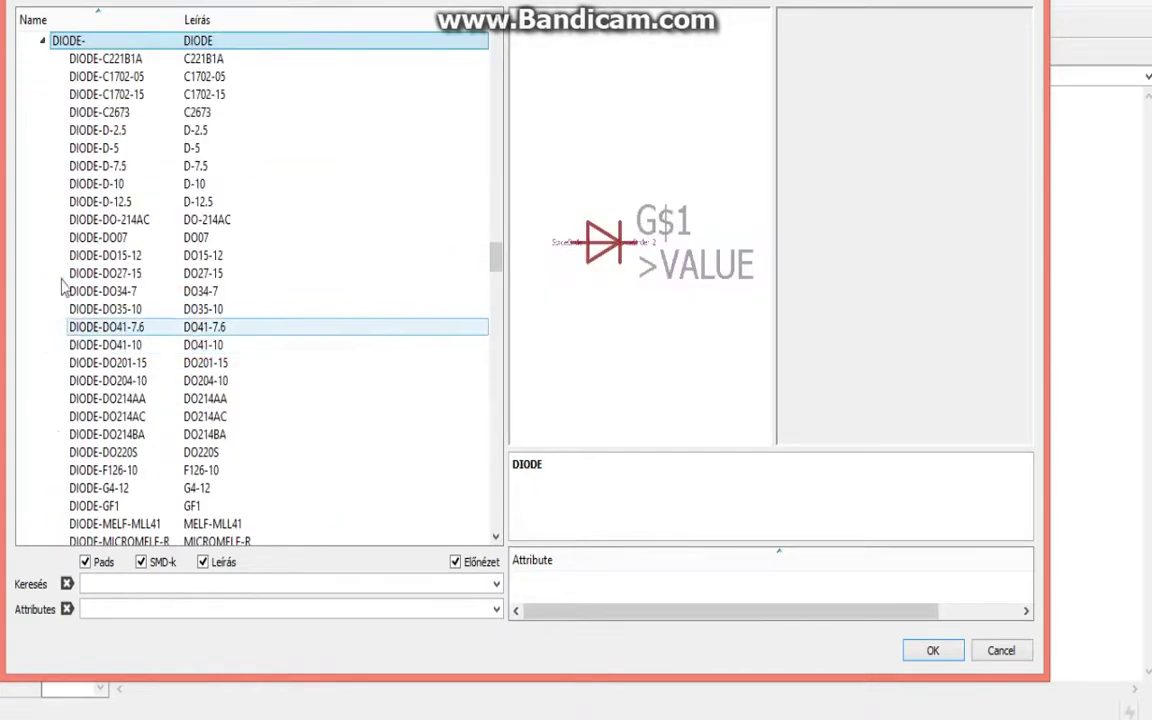
click(150, 165)
Step: Place diodes D1–D4 as a vertical two-by-two block with alternating directions
click(917, 660)
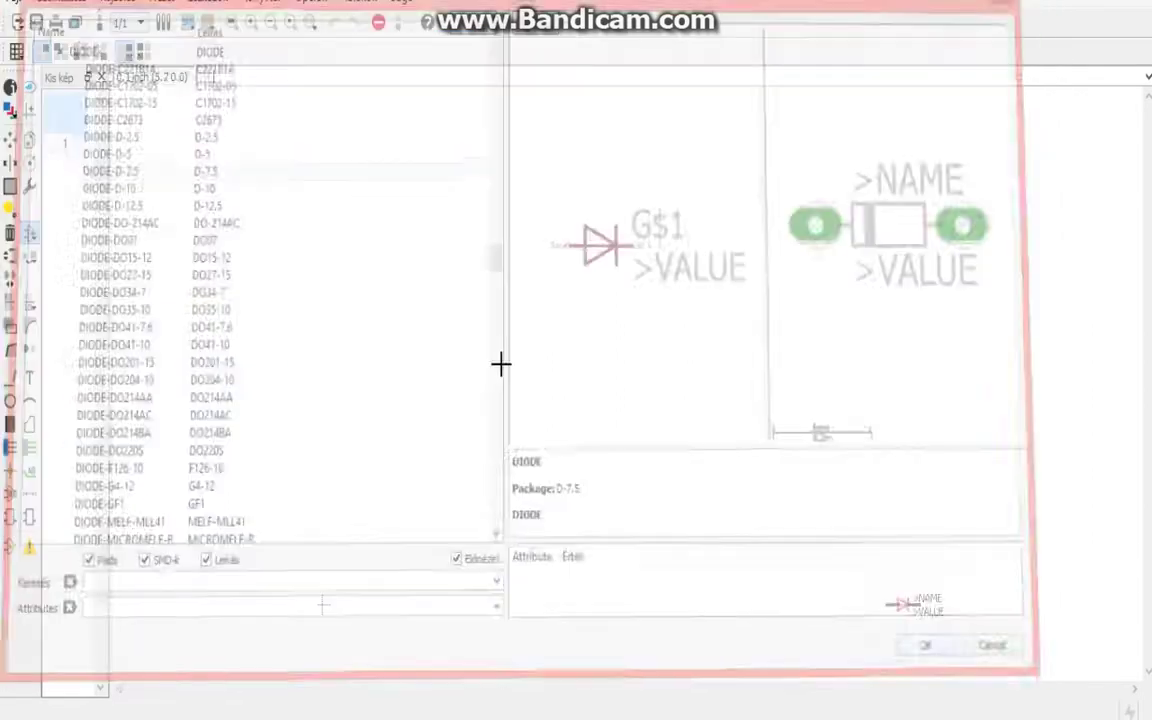
right_click(215, 195)
scroll(268, 320, up, 3)
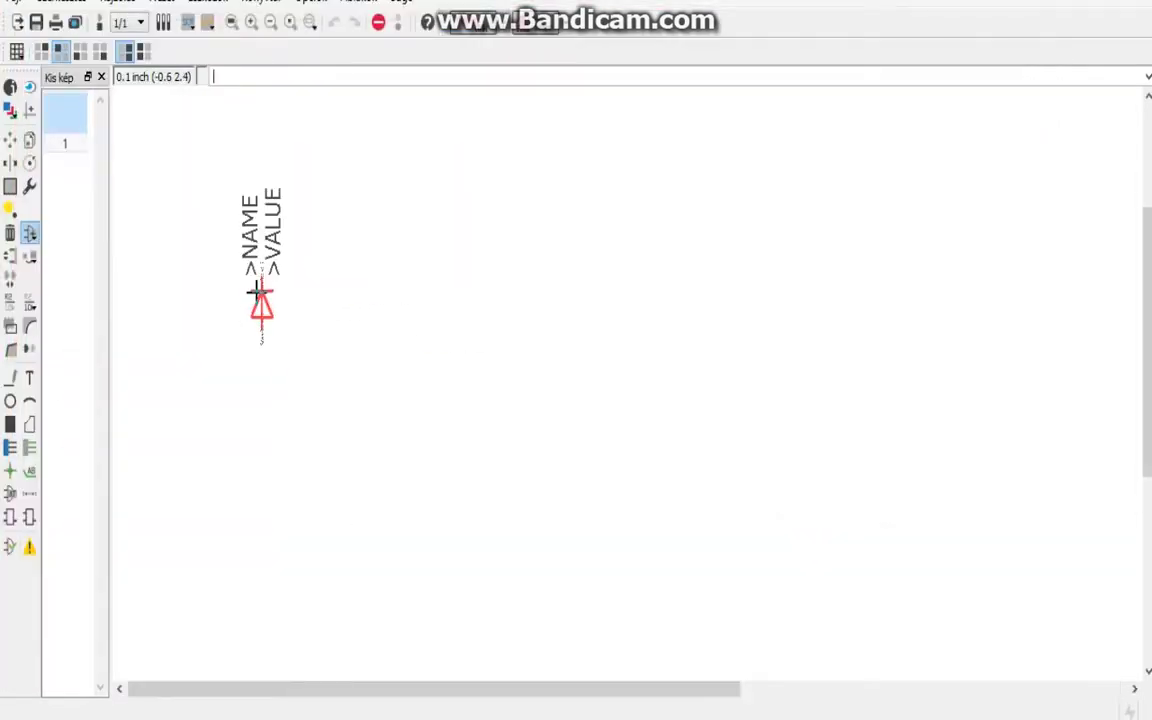
click(261, 276)
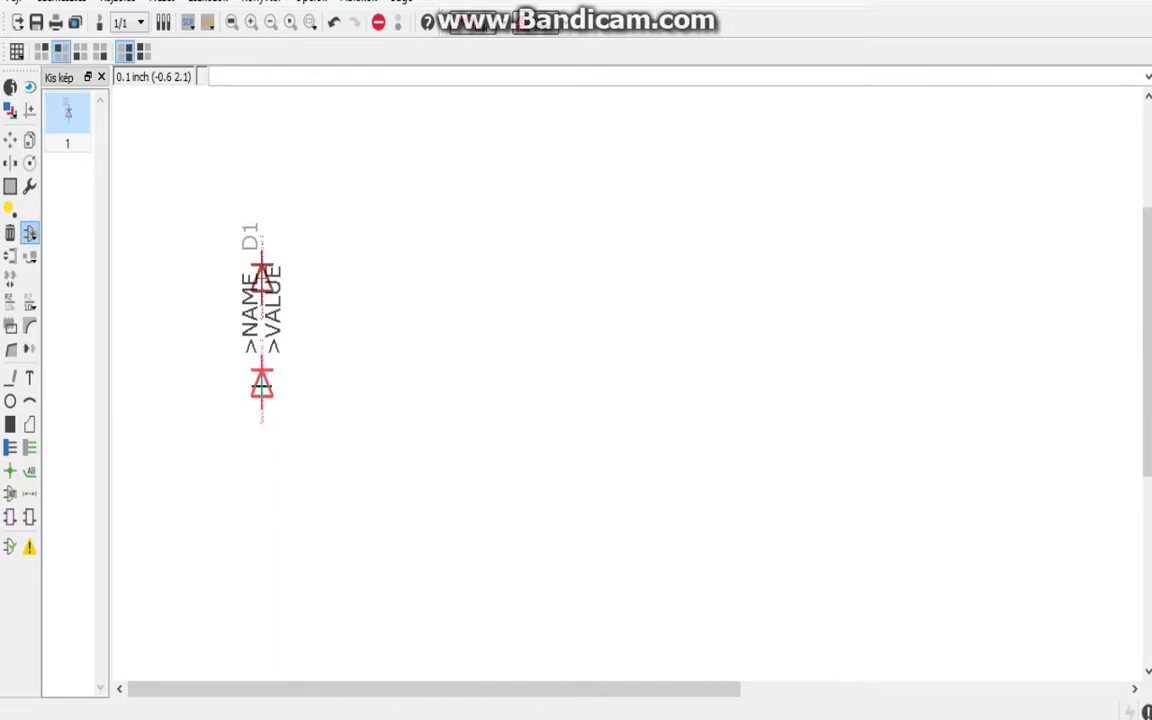
click(260, 382)
right_click(340, 285)
right_click(325, 272)
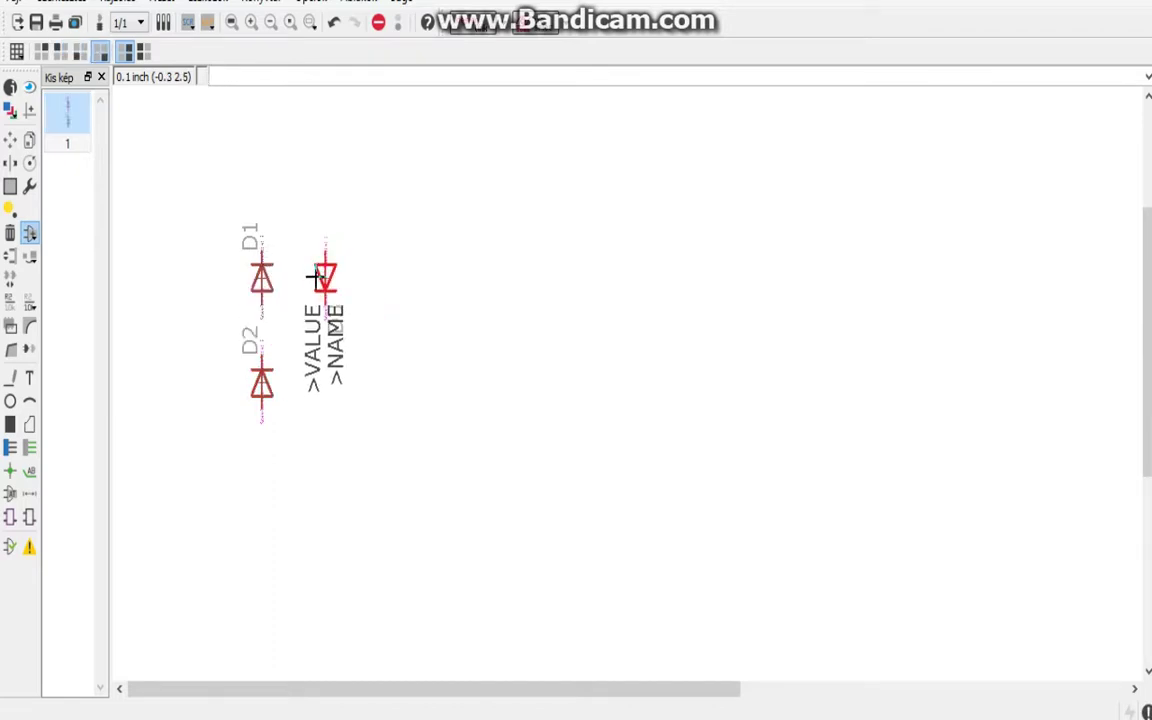
click(318, 272)
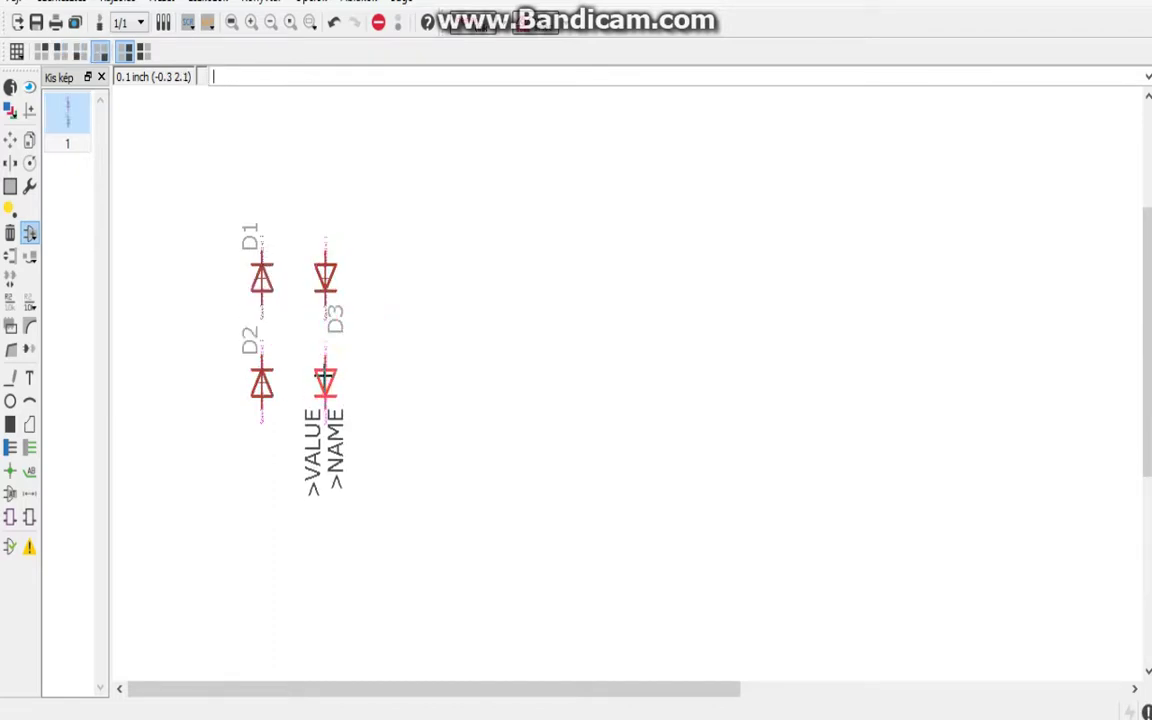
click(325, 381)
Step: Group D1–D4 and copy the block to the right as D5–D8
click(10, 141)
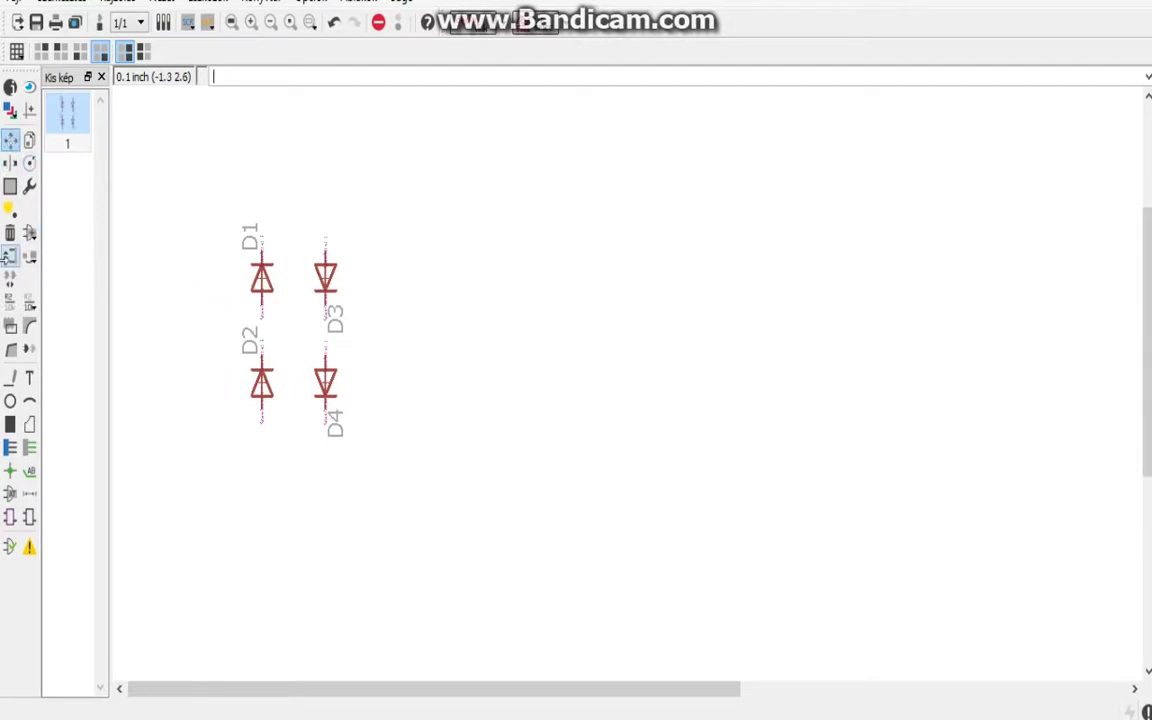
click(10, 186)
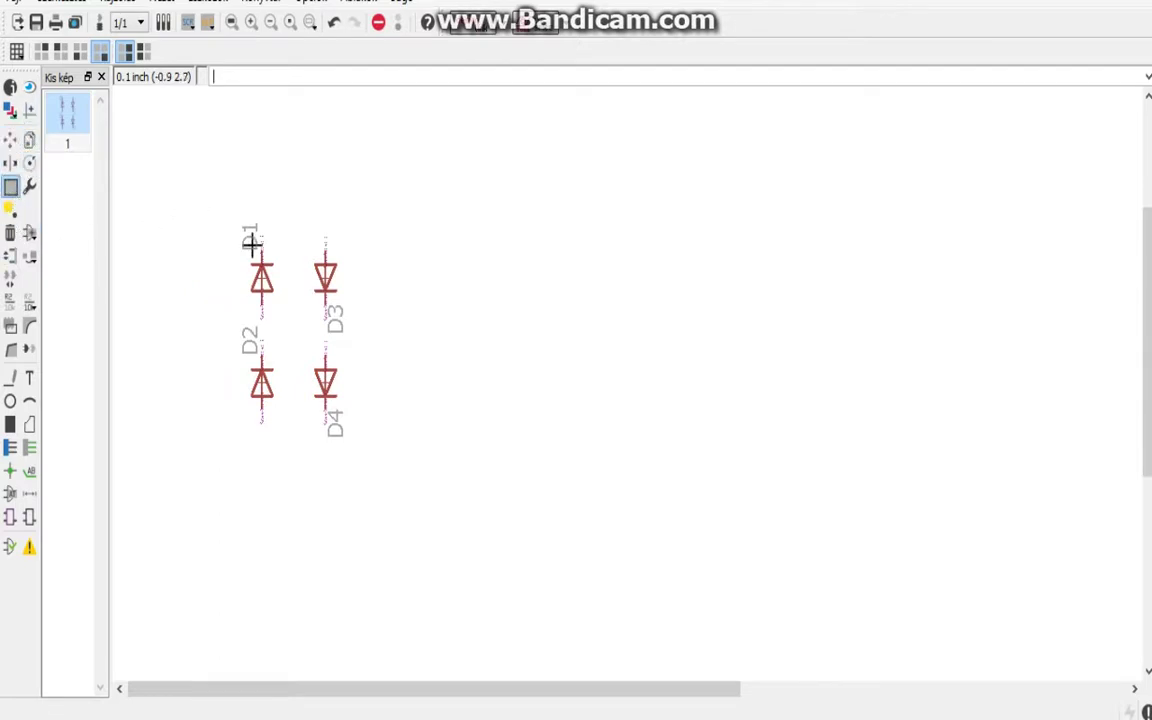
drag(195, 211, 399, 476)
click(29, 163)
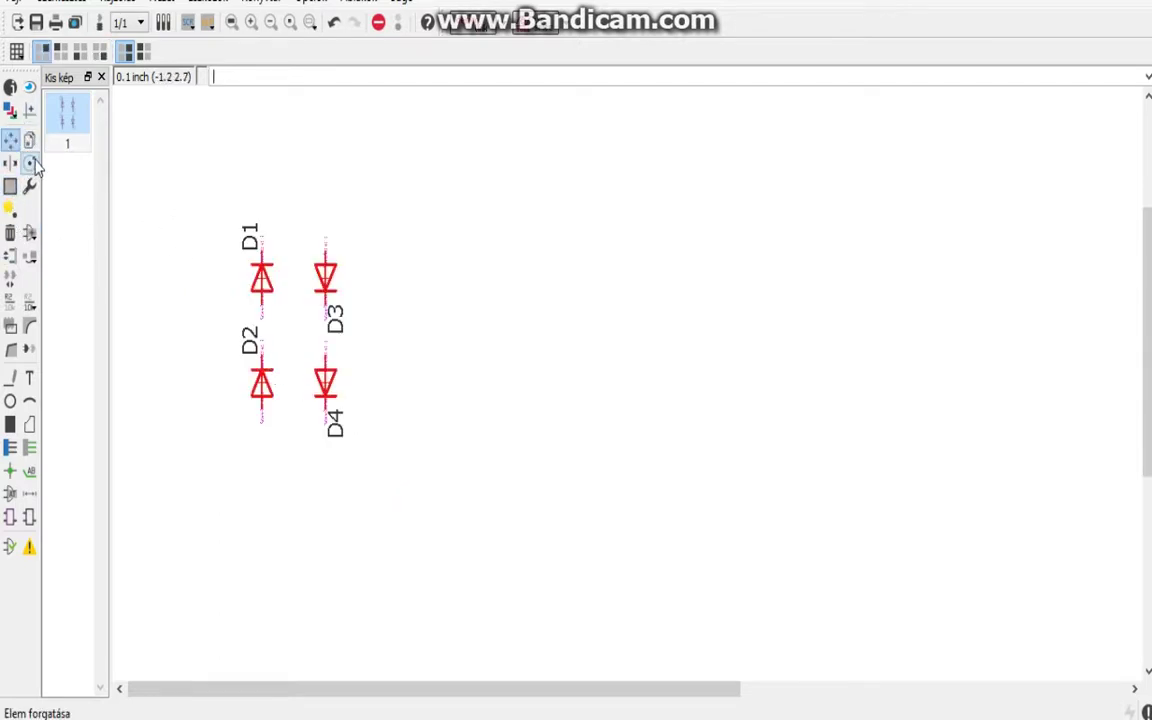
click(29, 141)
right_click(261, 278)
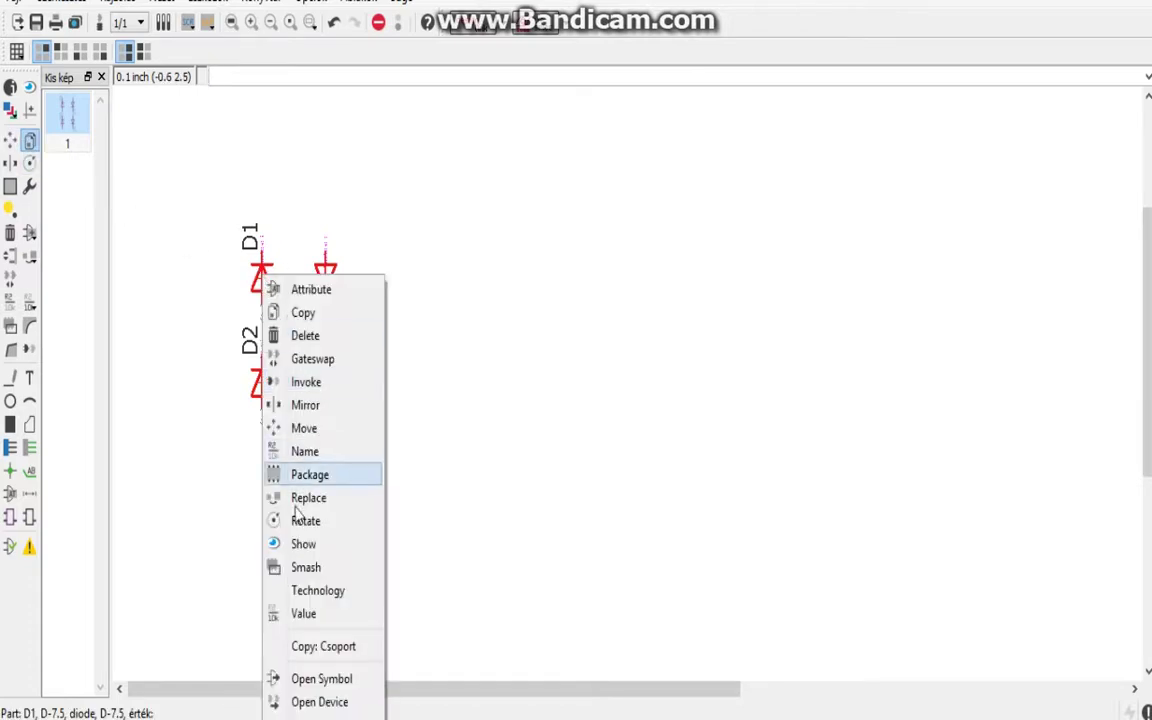
click(301, 645)
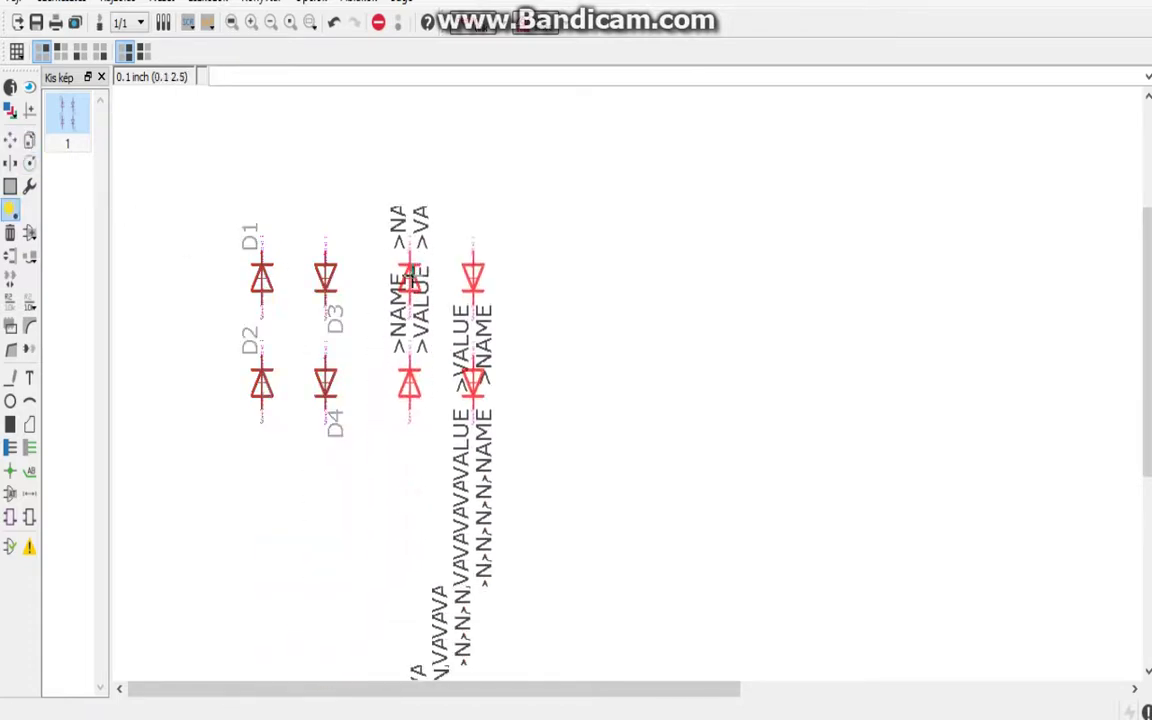
click(409, 274)
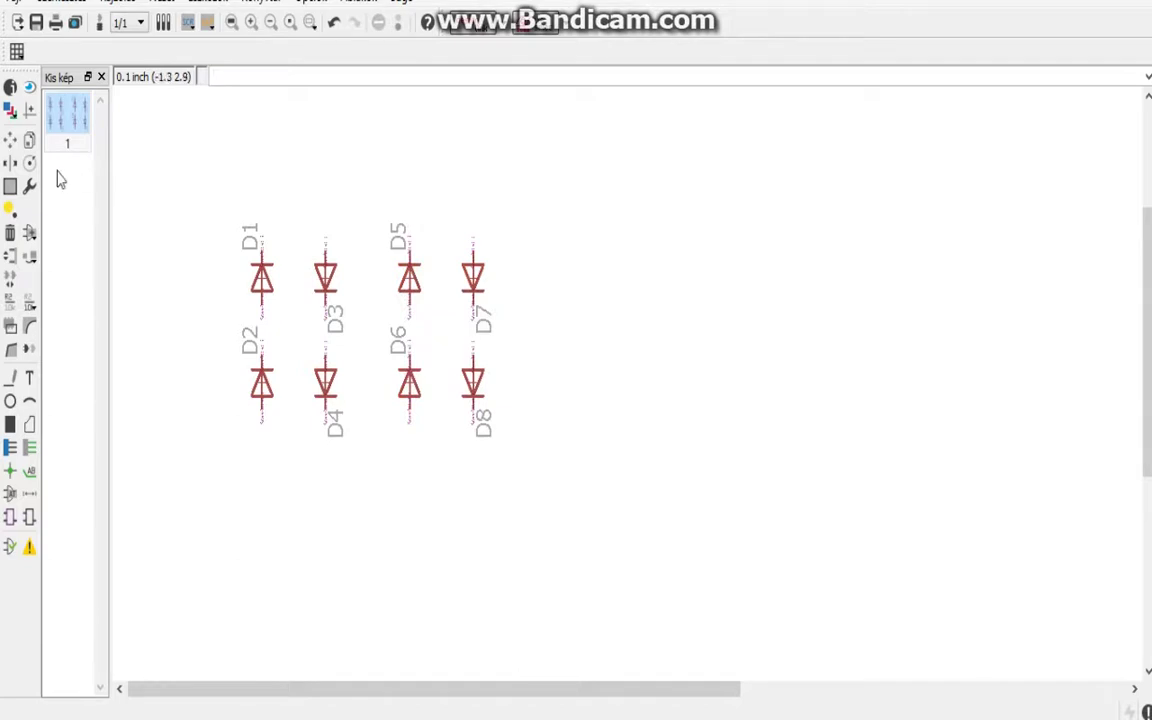
Step: Group all eight diodes and copy them further right as D9–D16
click(10, 186)
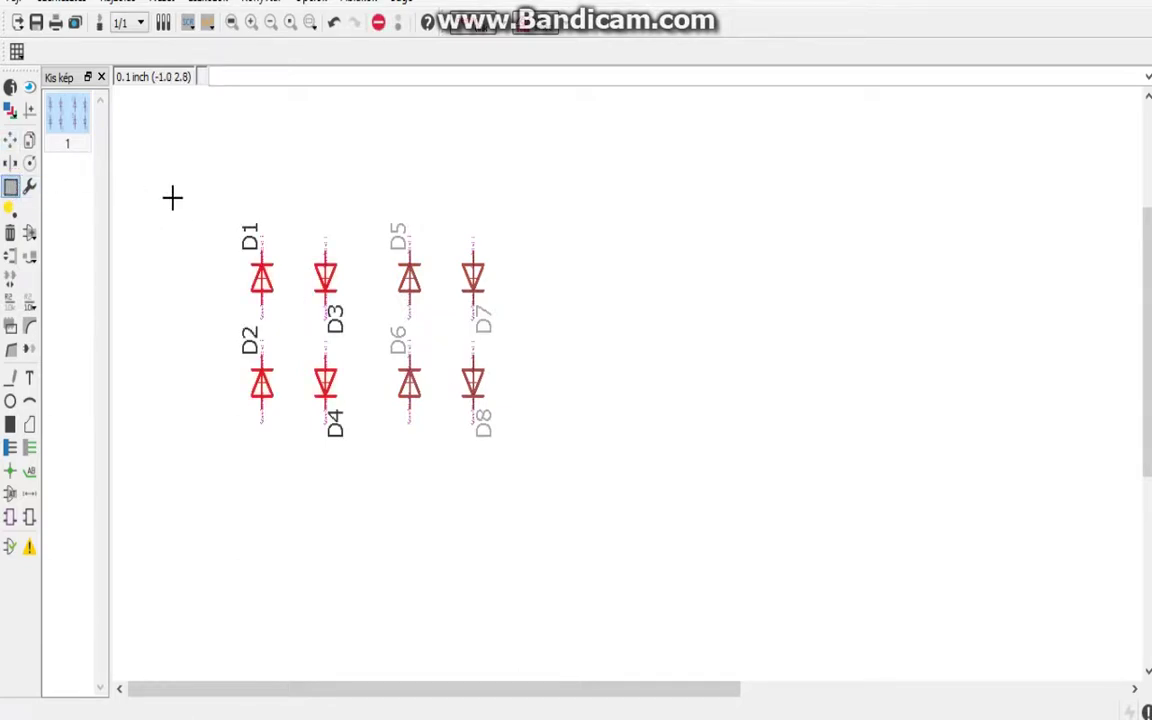
drag(172, 195, 497, 431)
right_click(497, 431)
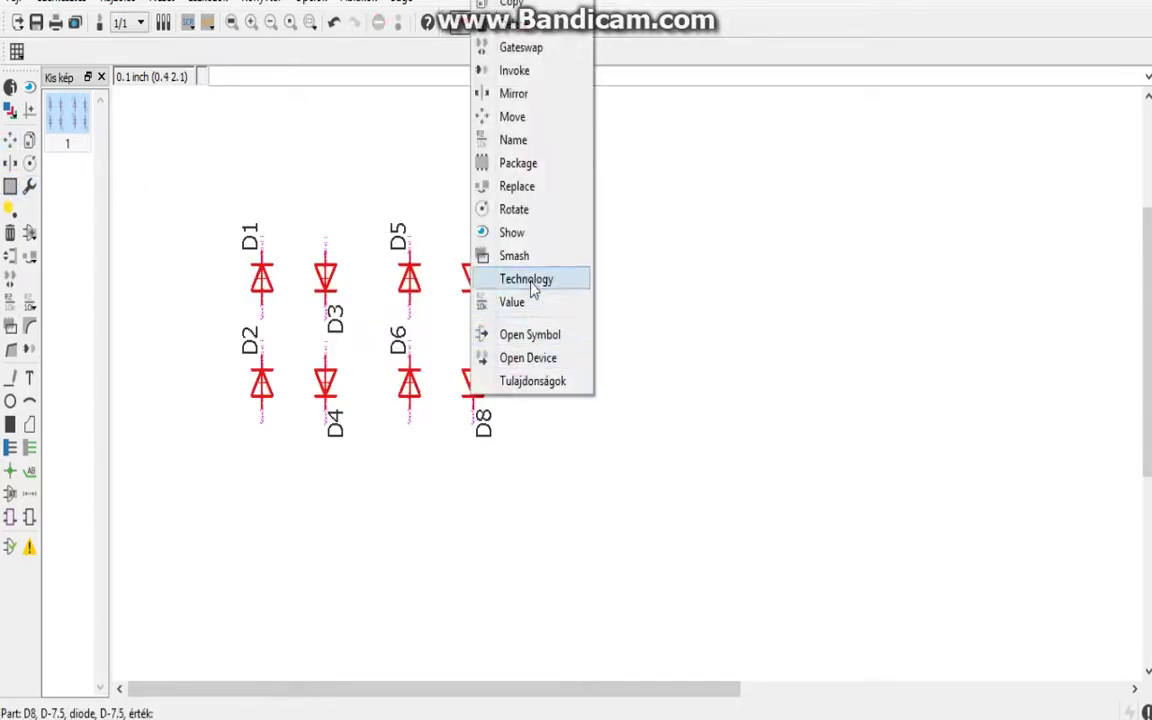
click(29, 141)
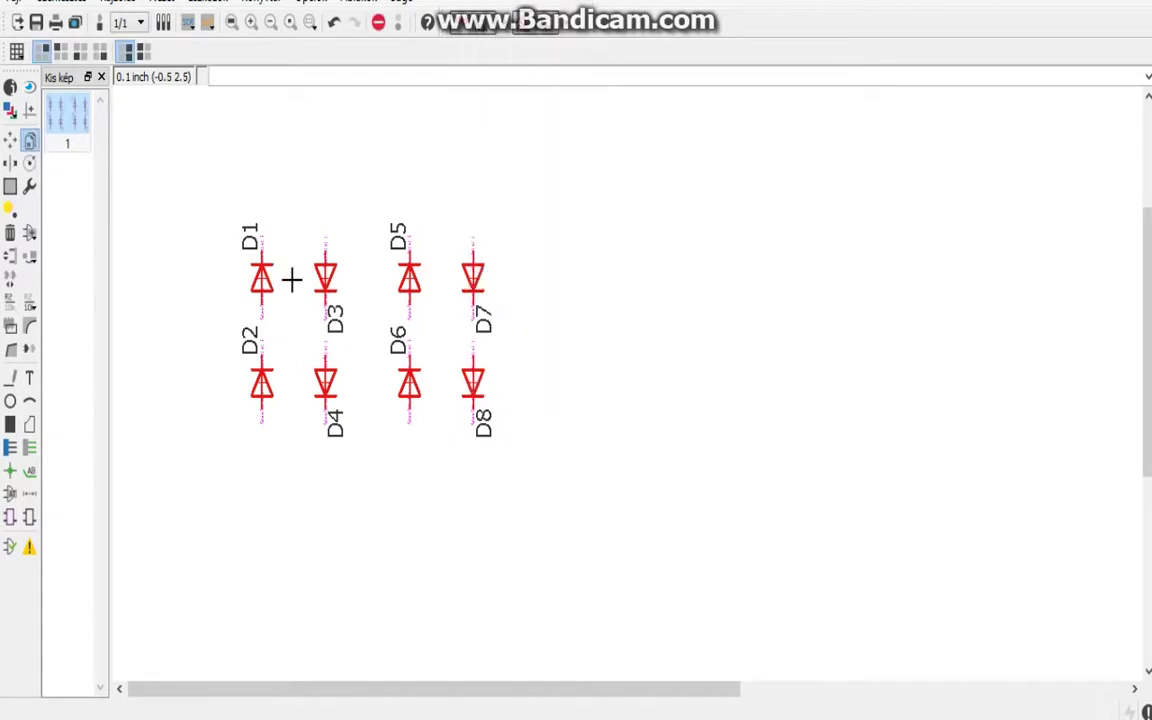
right_click(249, 277)
click(300, 648)
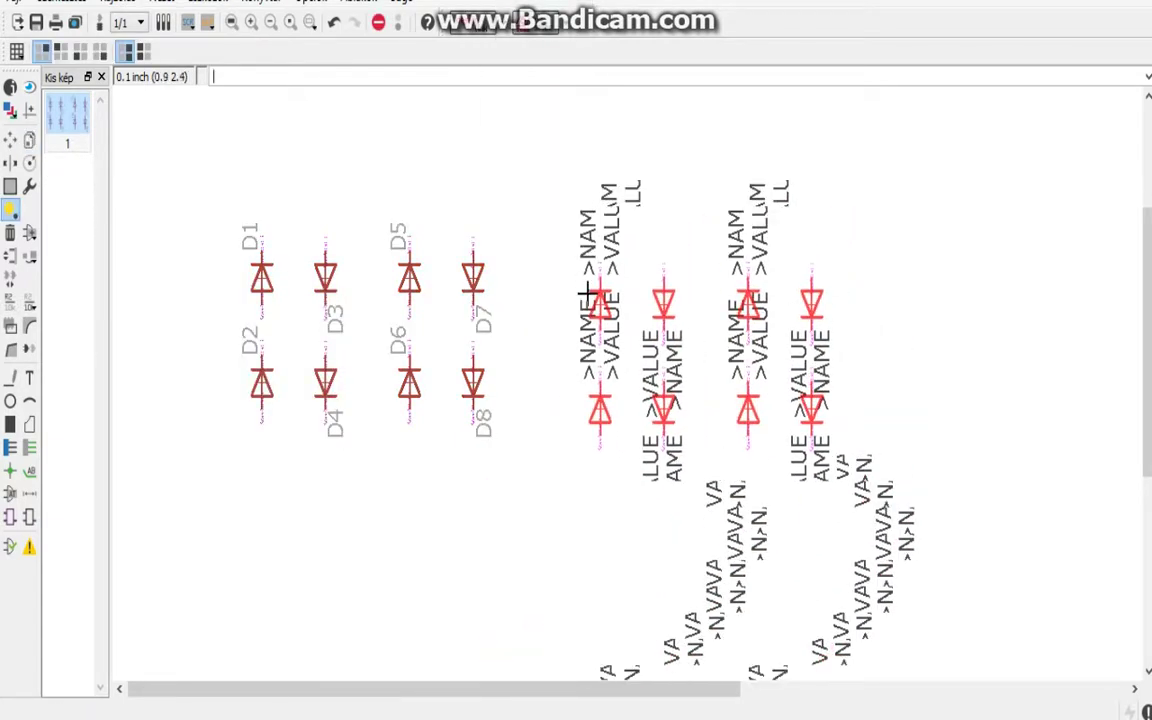
click(588, 280)
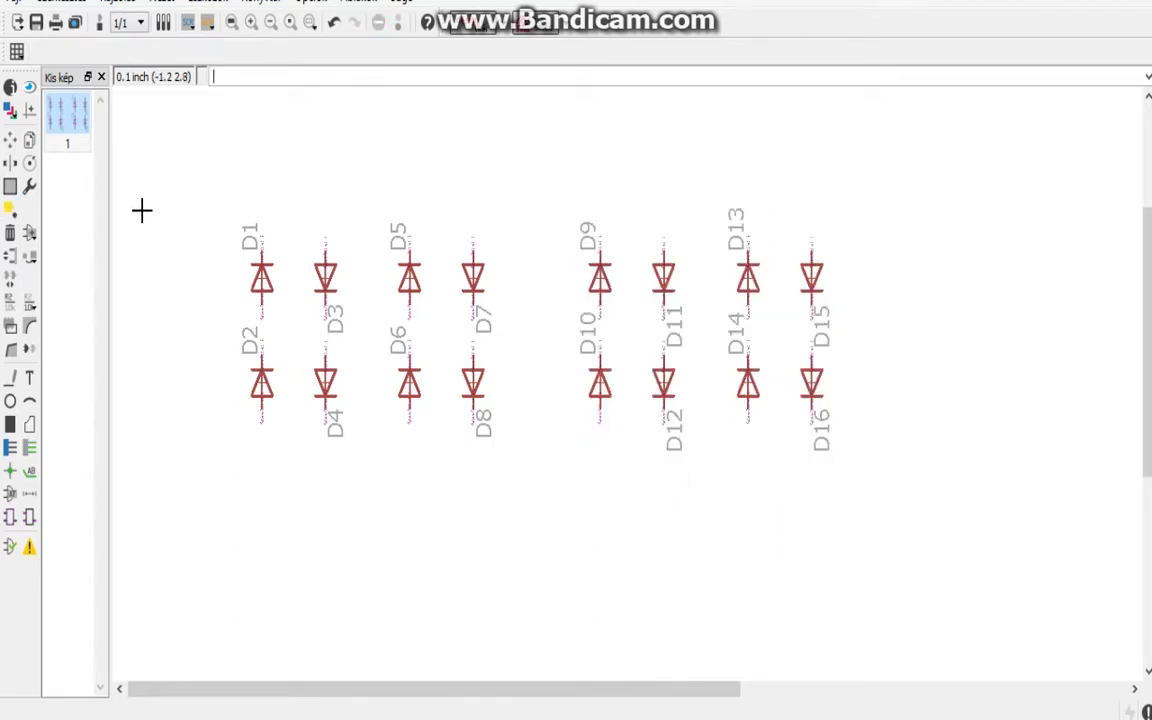
Step: Pick the 1X4-BIG connector from the adafruit library's 4-pin family
click(30, 234)
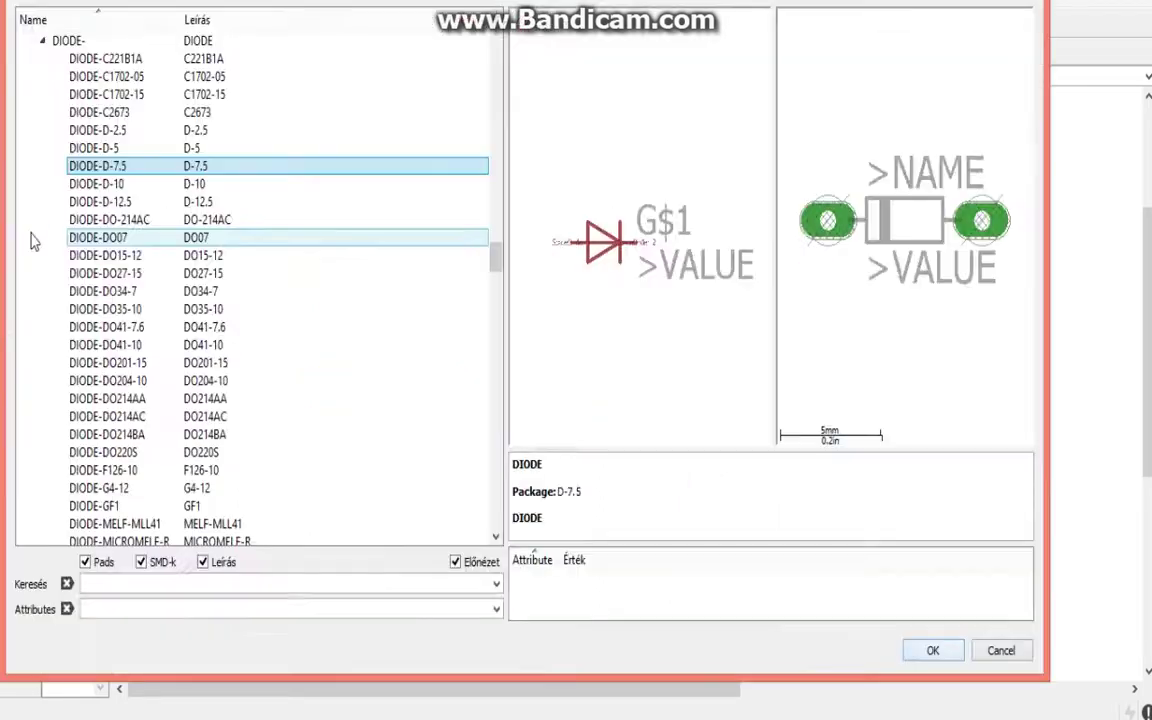
click(40, 40)
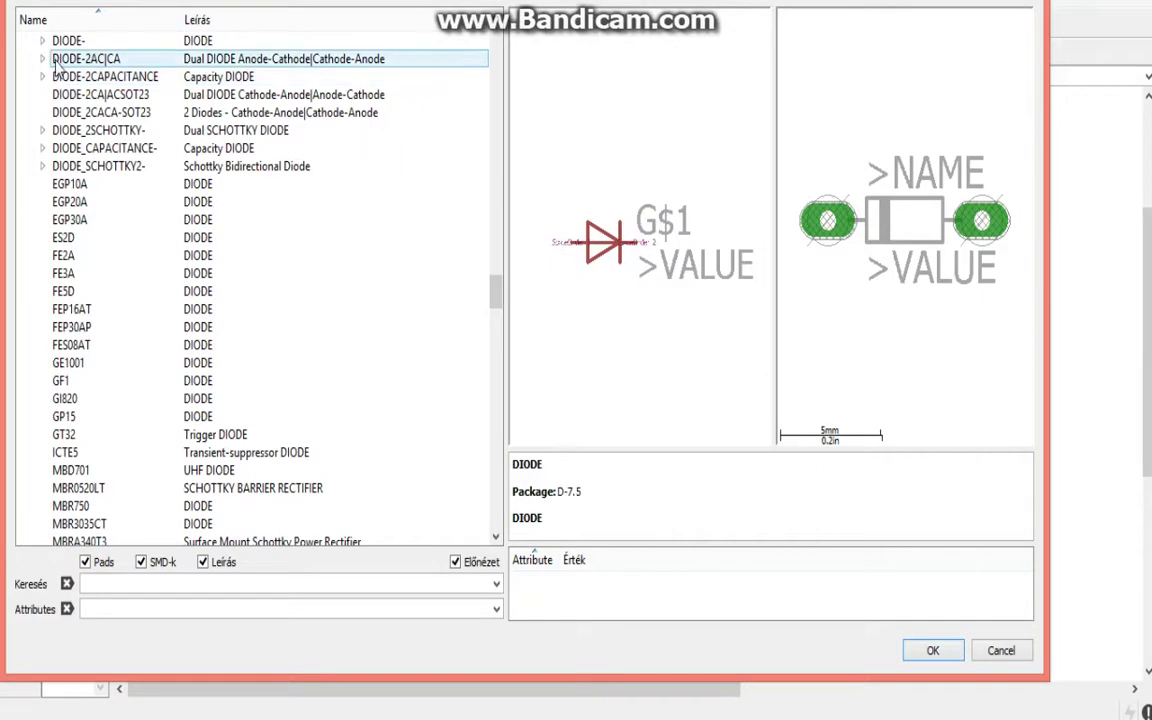
key(a)
scroll(58, 70, up, 1)
click(55, 112)
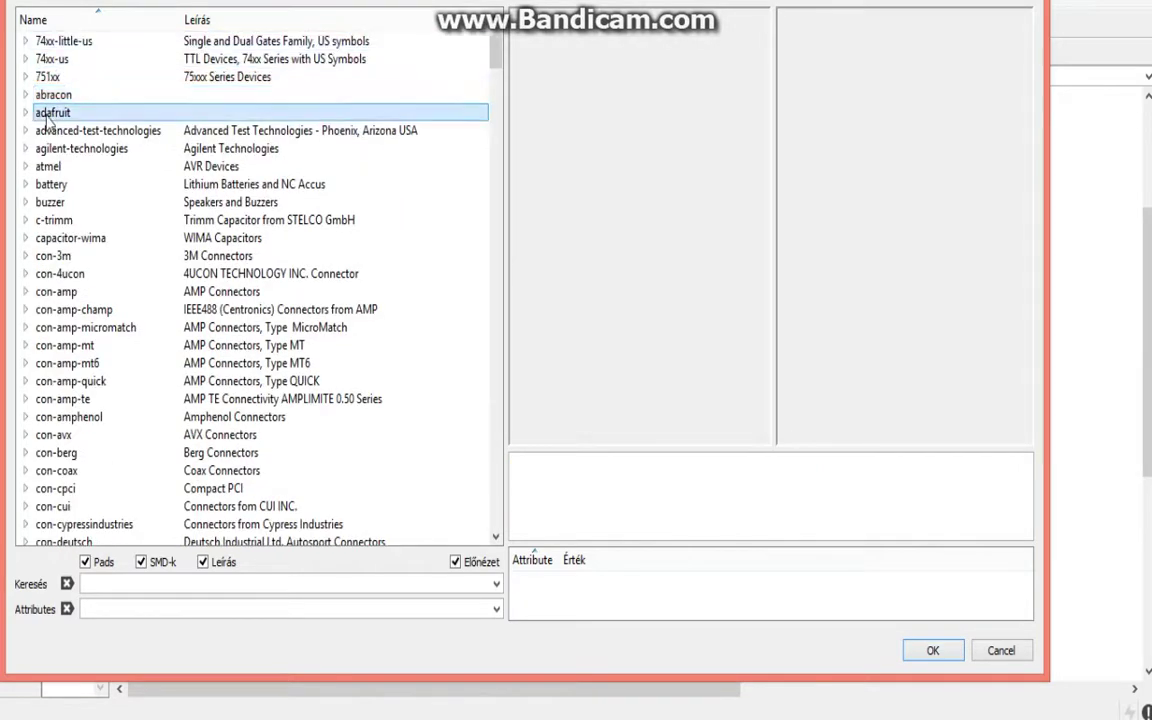
click(25, 112)
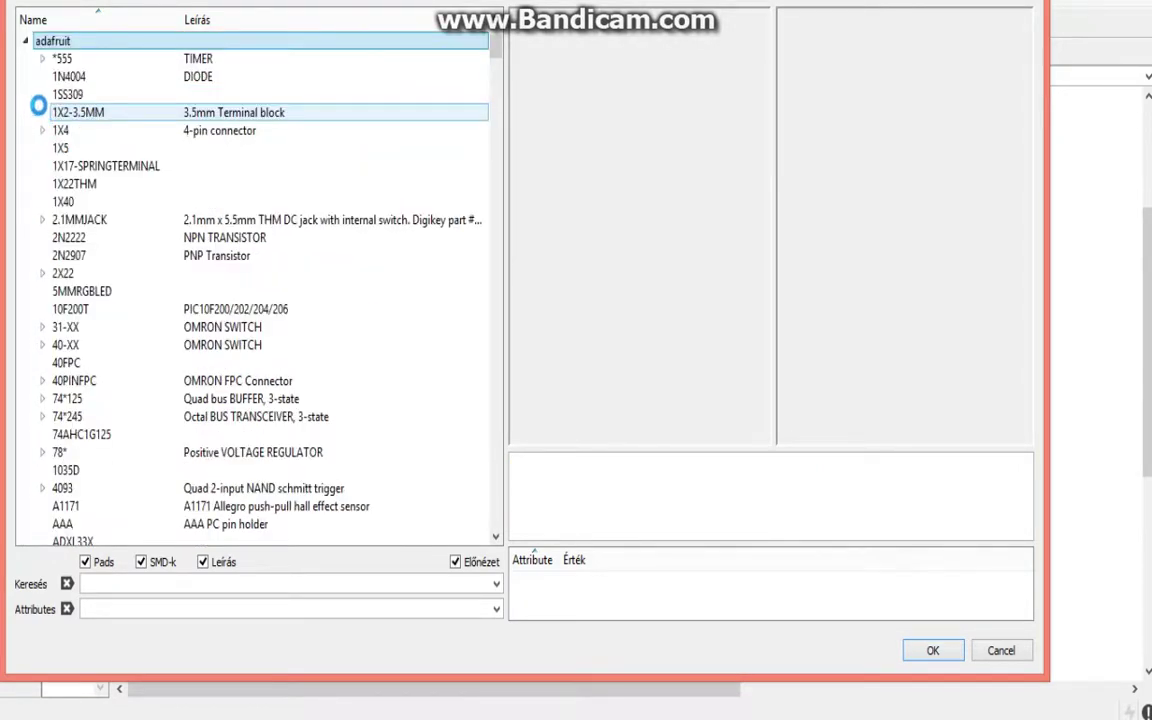
double_click(44, 130)
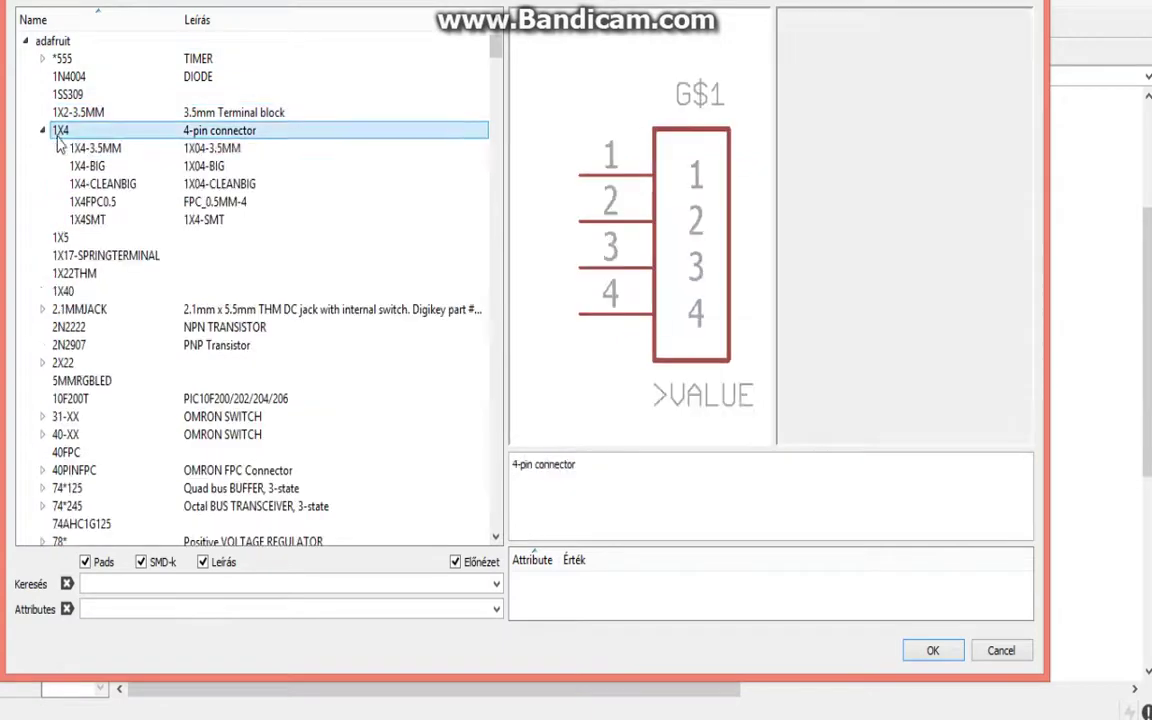
click(88, 166)
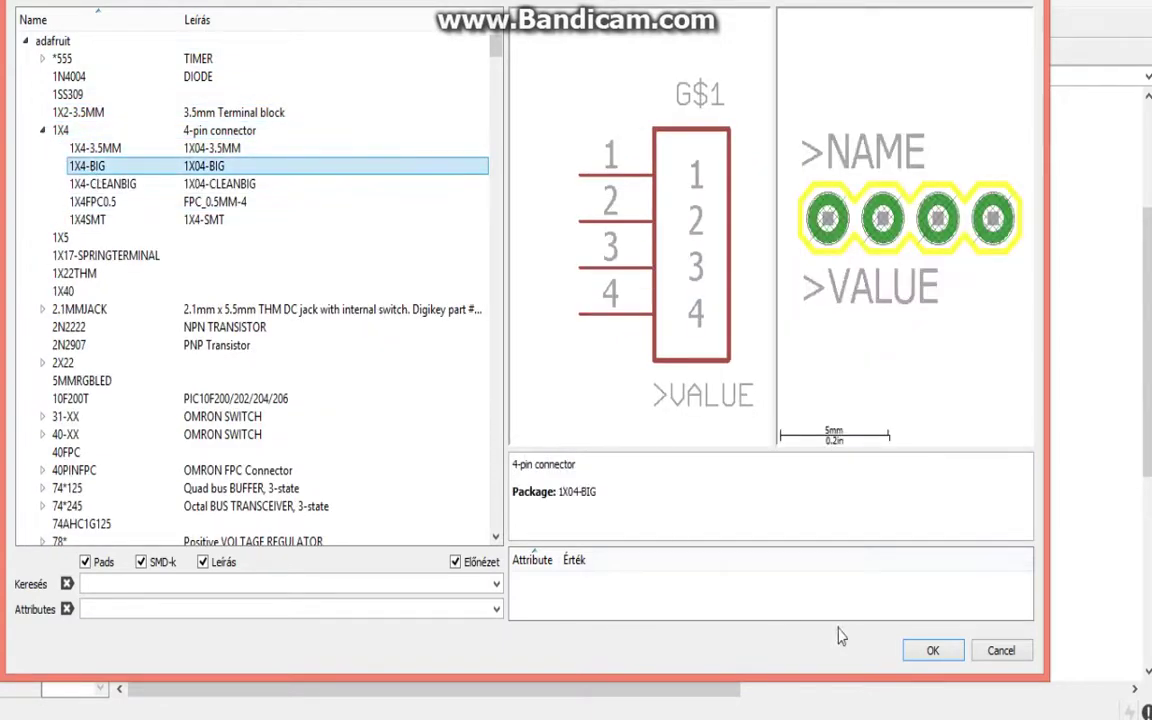
click(930, 651)
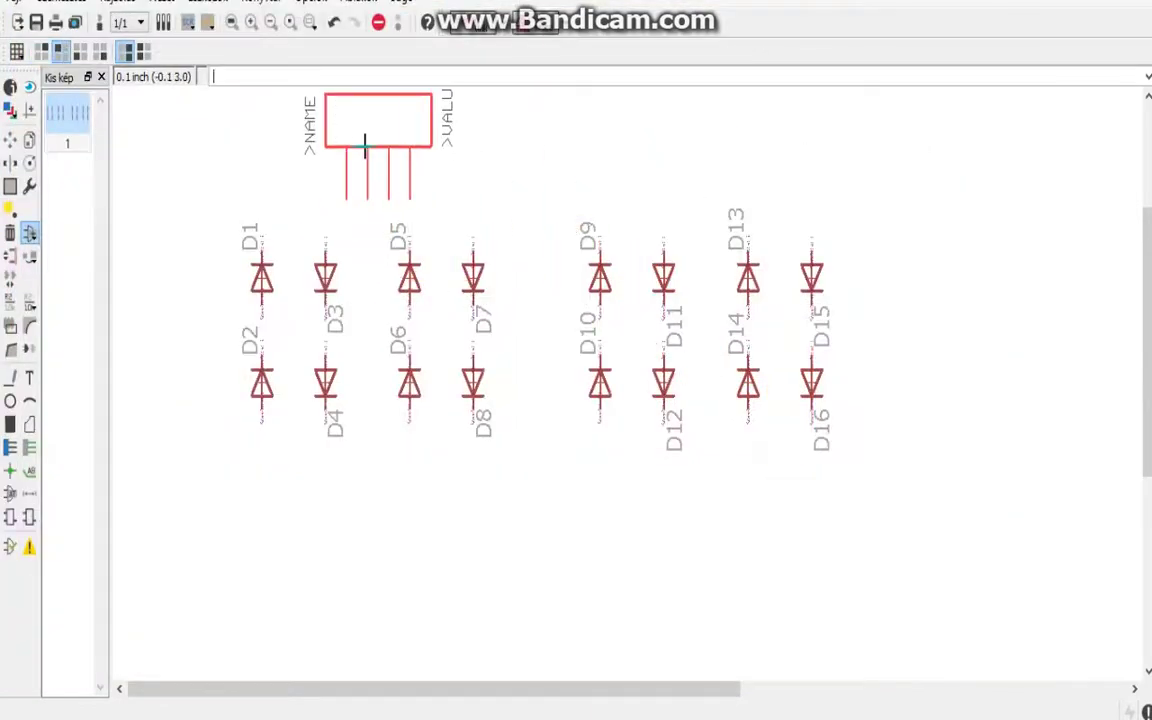
Step: Place connectors CN1–CN4 above and below the left and right diode groups, rotated to face them
click(358, 140)
right_click(368, 516)
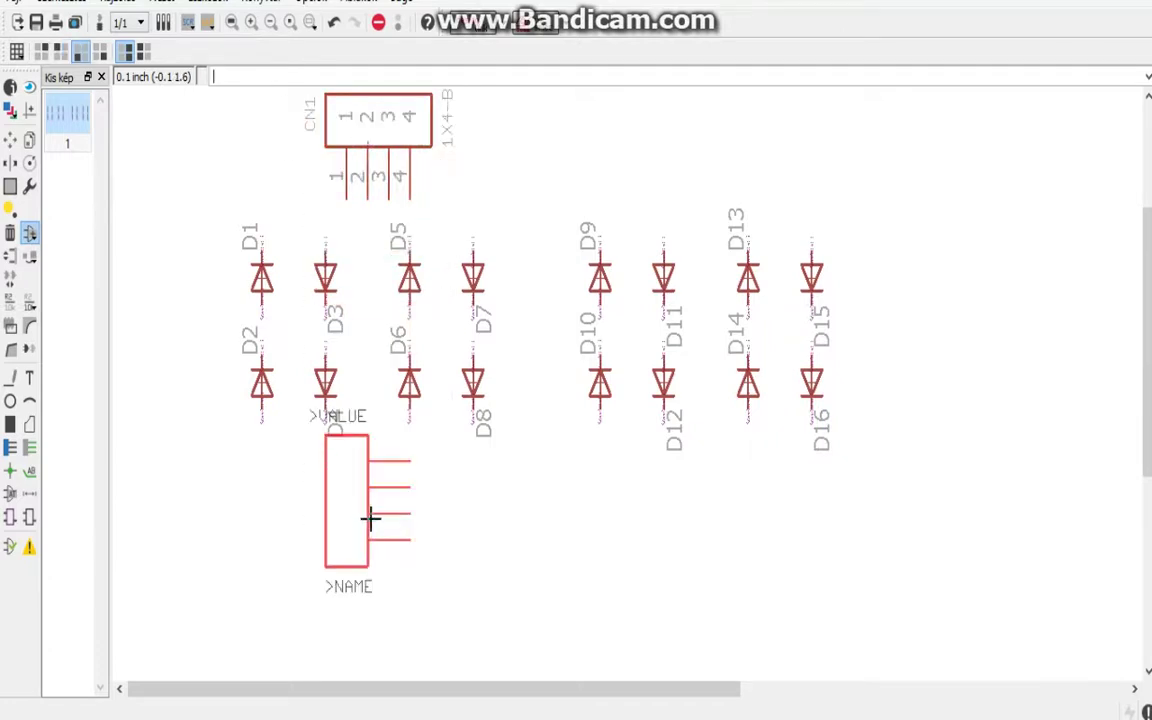
right_click(368, 527)
click(384, 527)
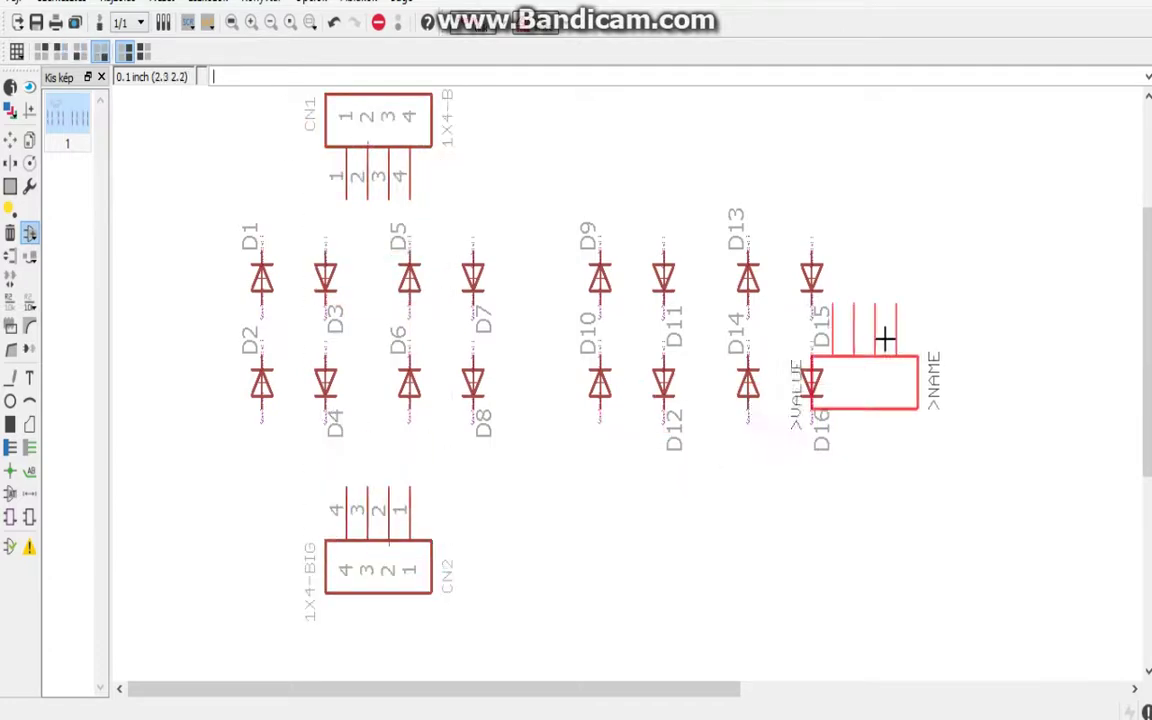
right_click(780, 249)
right_click(761, 180)
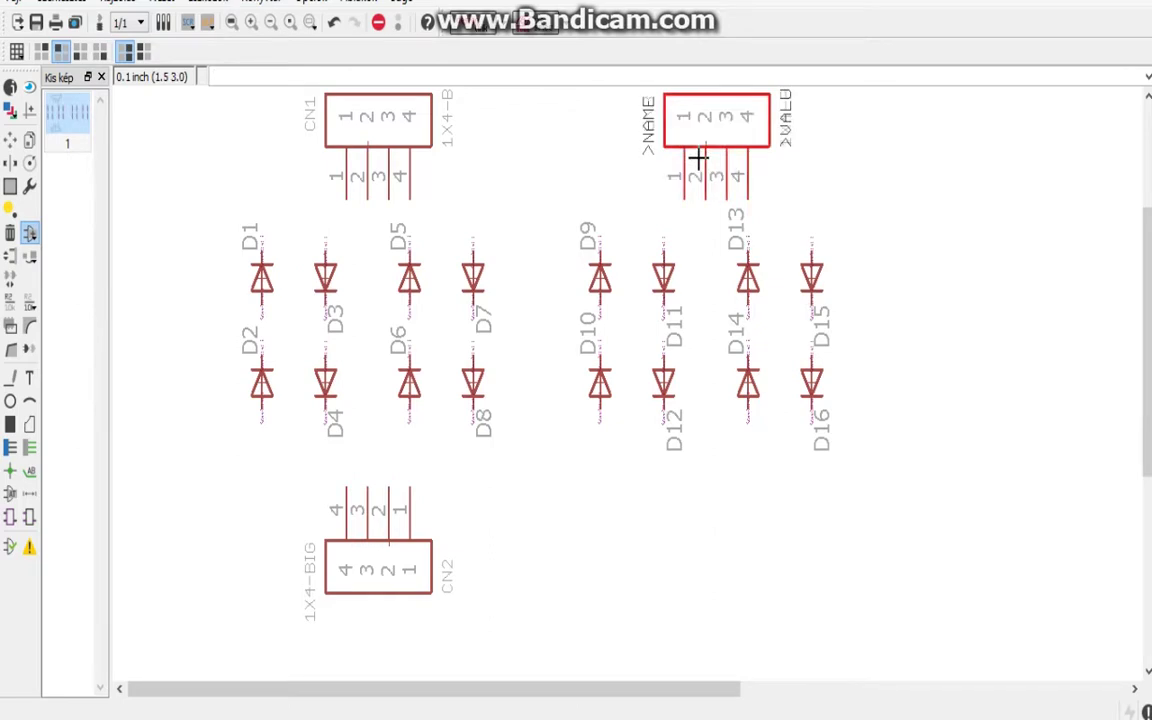
click(698, 158)
right_click(726, 462)
right_click(727, 480)
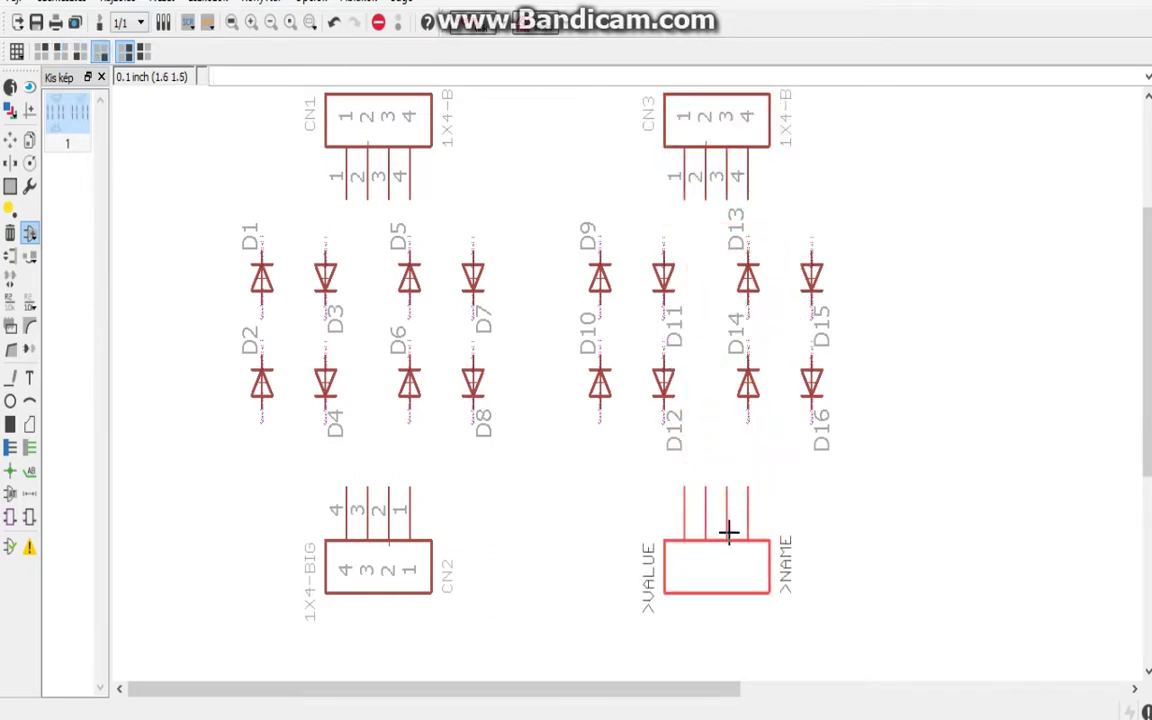
click(728, 532)
click(10, 108)
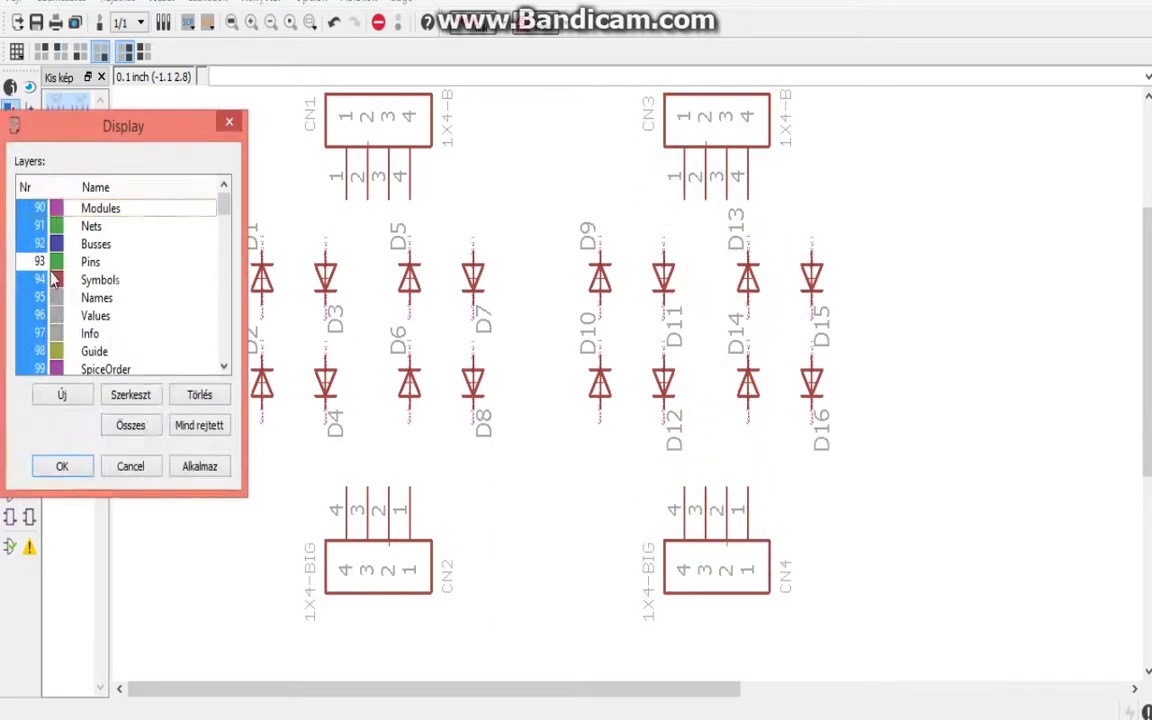
Step: Hide the Guide layer and draw nets wiring CN1 and CN2 pins to diodes D1–D8
click(40, 350)
click(61, 466)
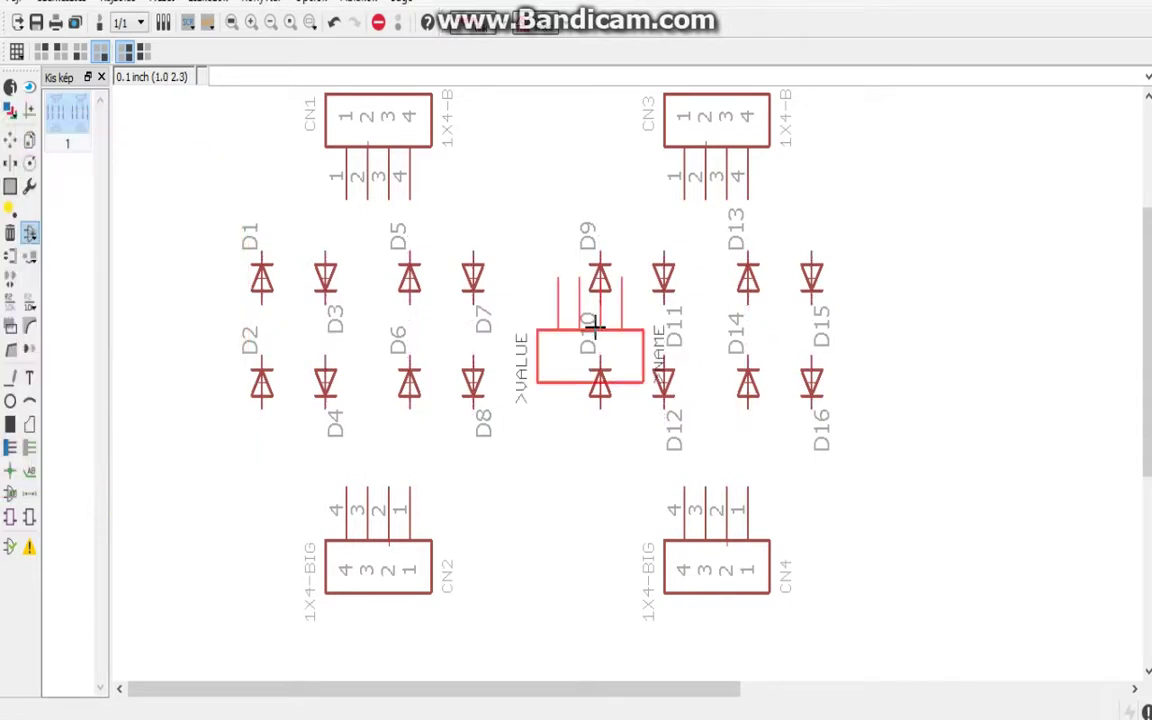
click(12, 381)
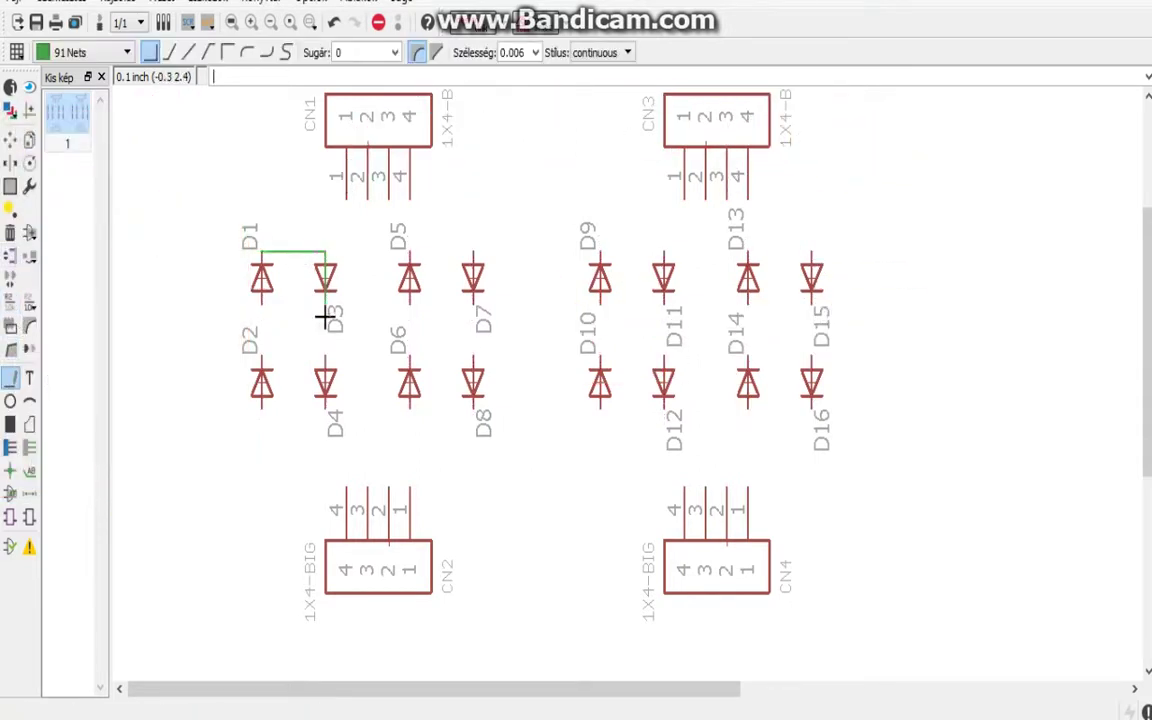
click(346, 197)
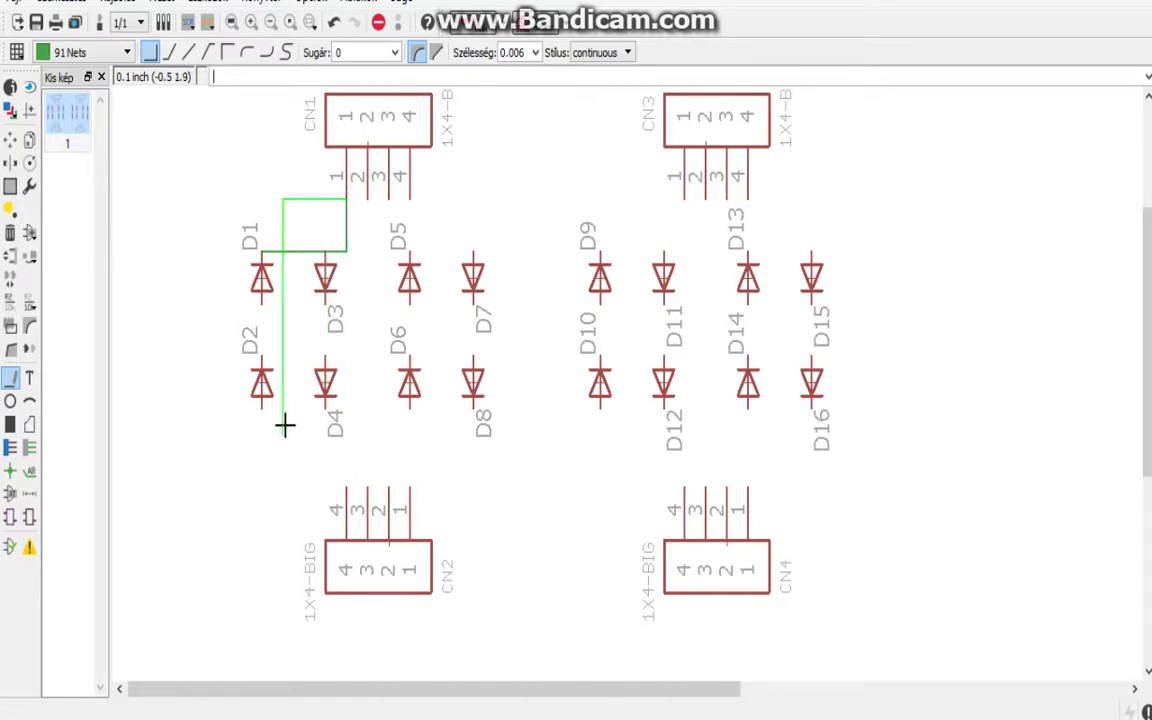
key(Escape)
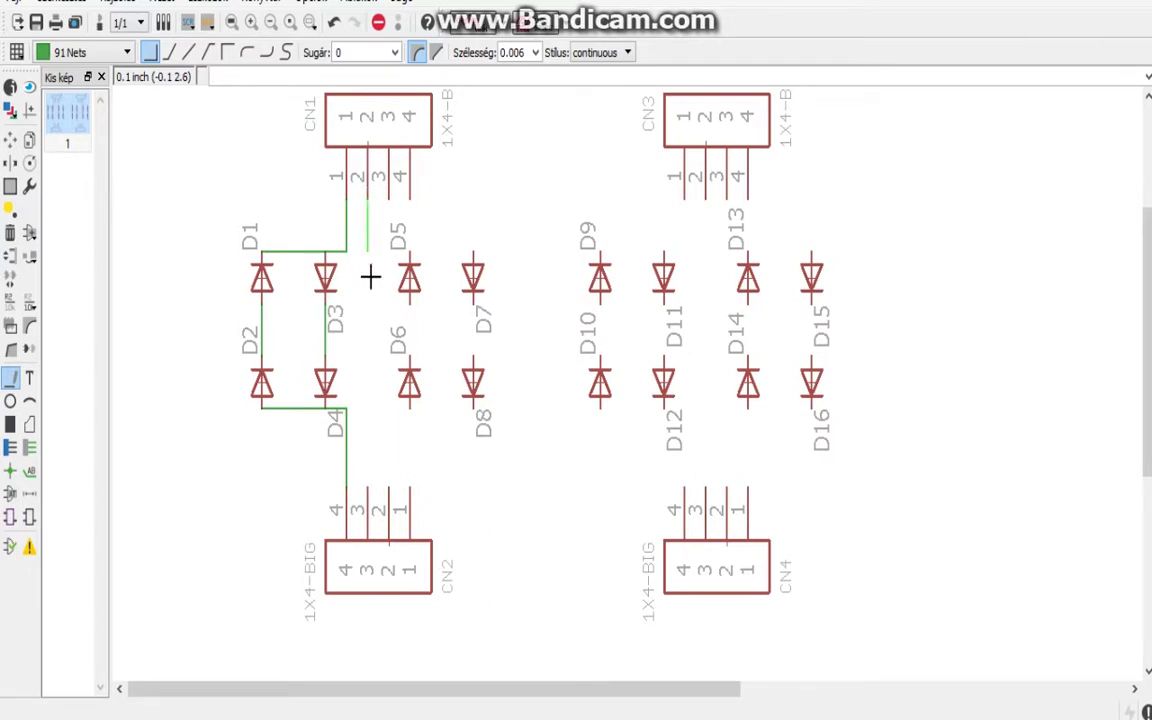
click(368, 490)
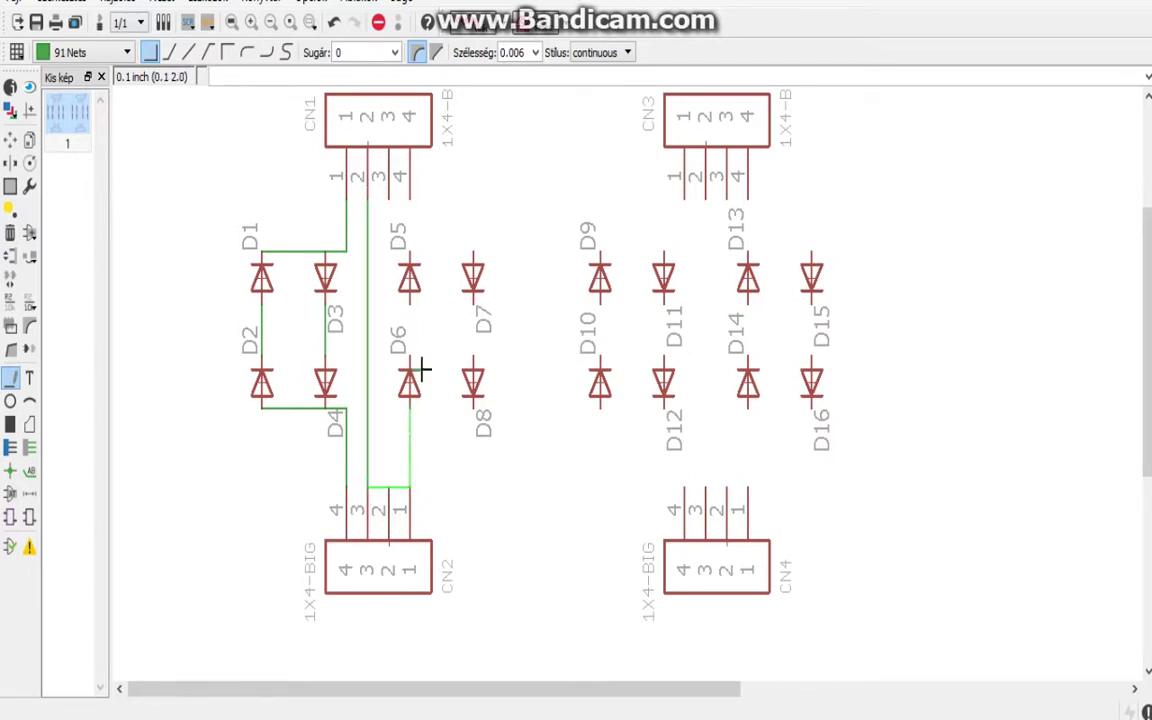
click(392, 205)
click(392, 490)
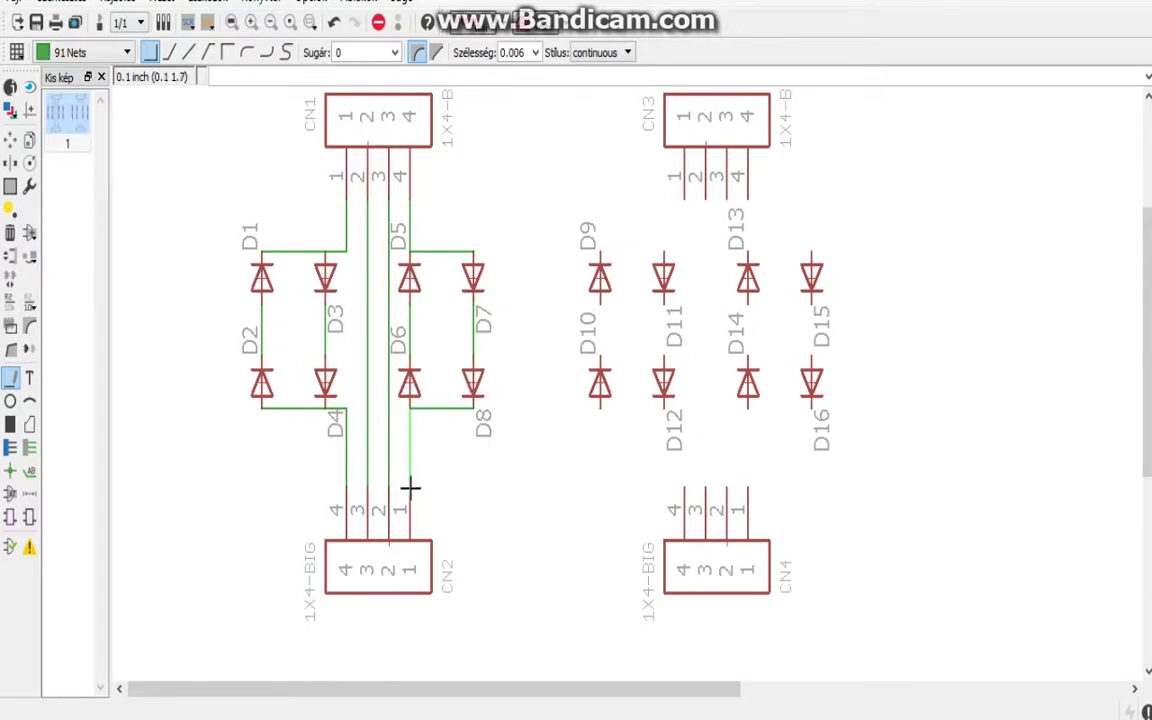
click(10, 186)
drag(609, 547, 907, 95)
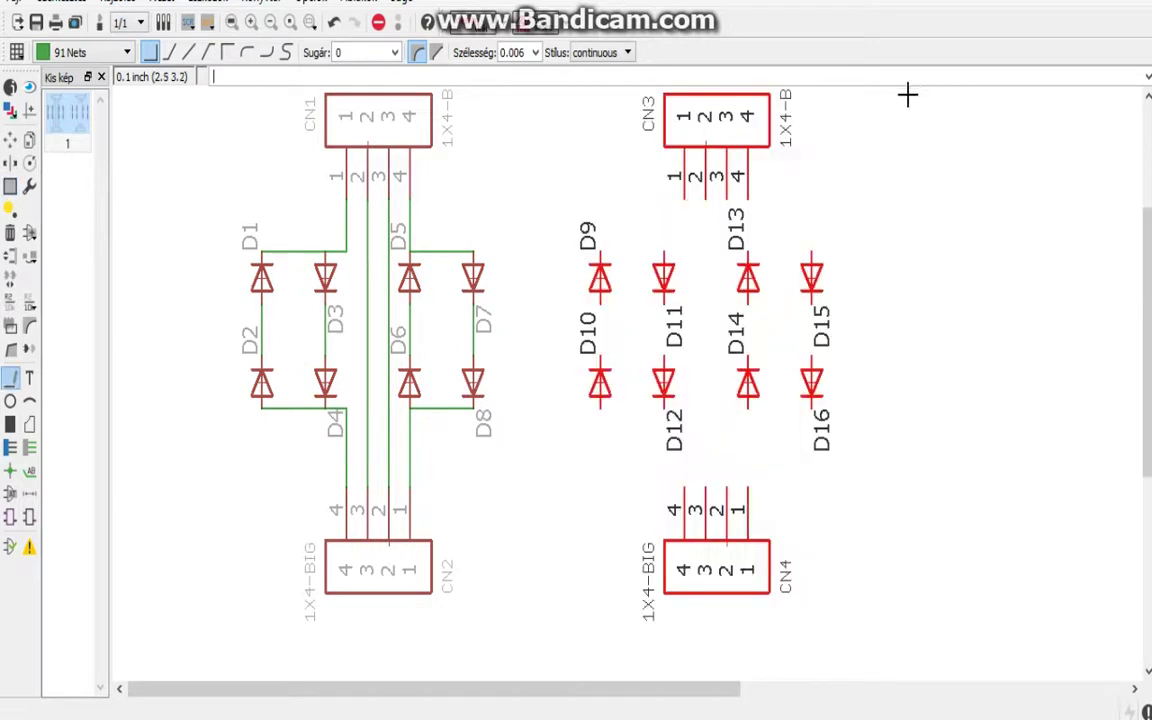
Step: Delete the unwired right group of CN3, D9–D16 and CN4
click(10, 232)
right_click(727, 120)
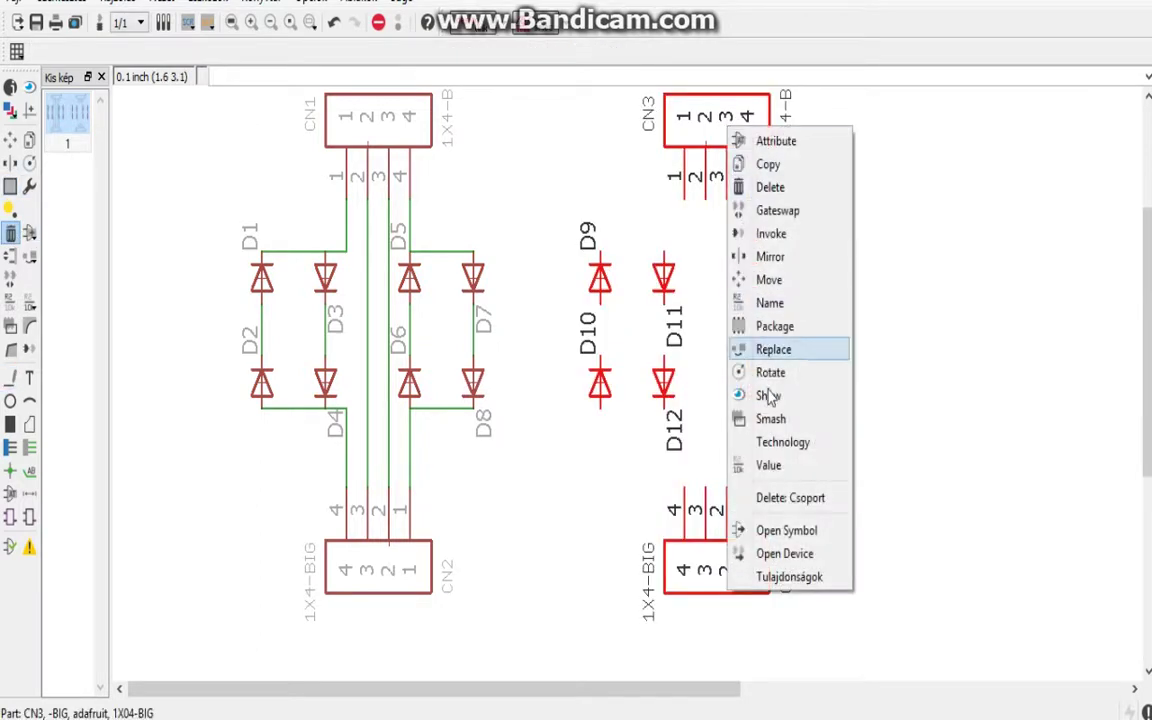
click(769, 496)
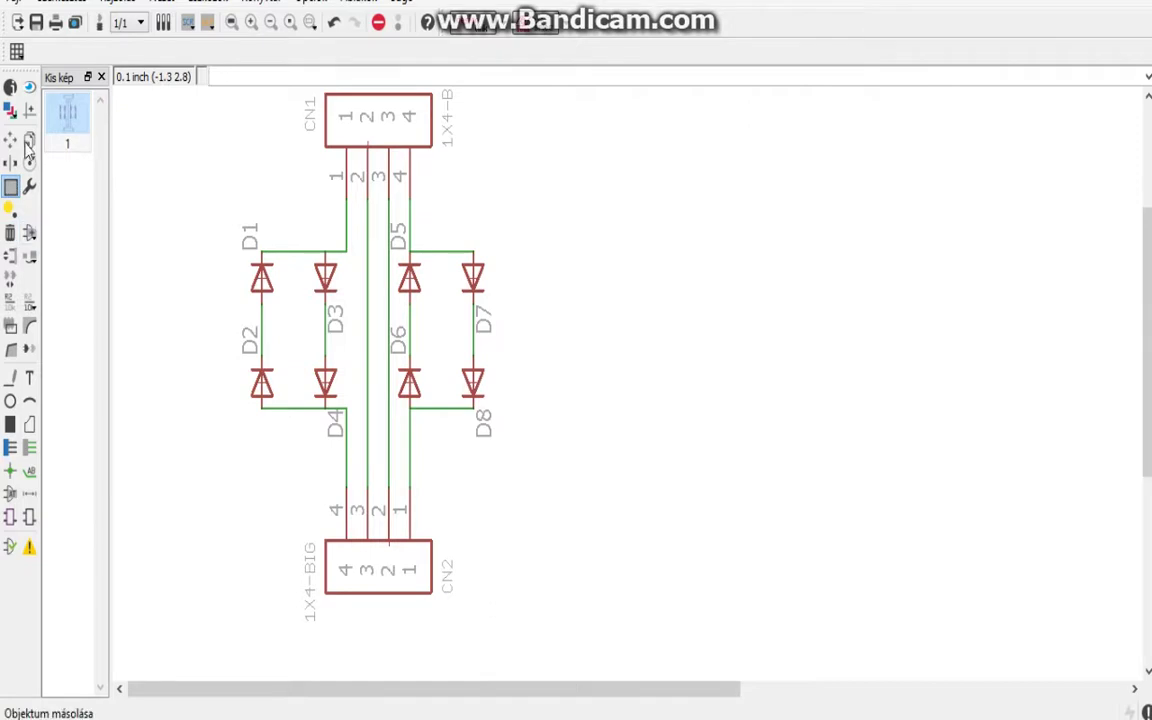
Step: Copy the wired left circuit and place the copy on the right side
click(10, 186)
drag(201, 602, 581, 103)
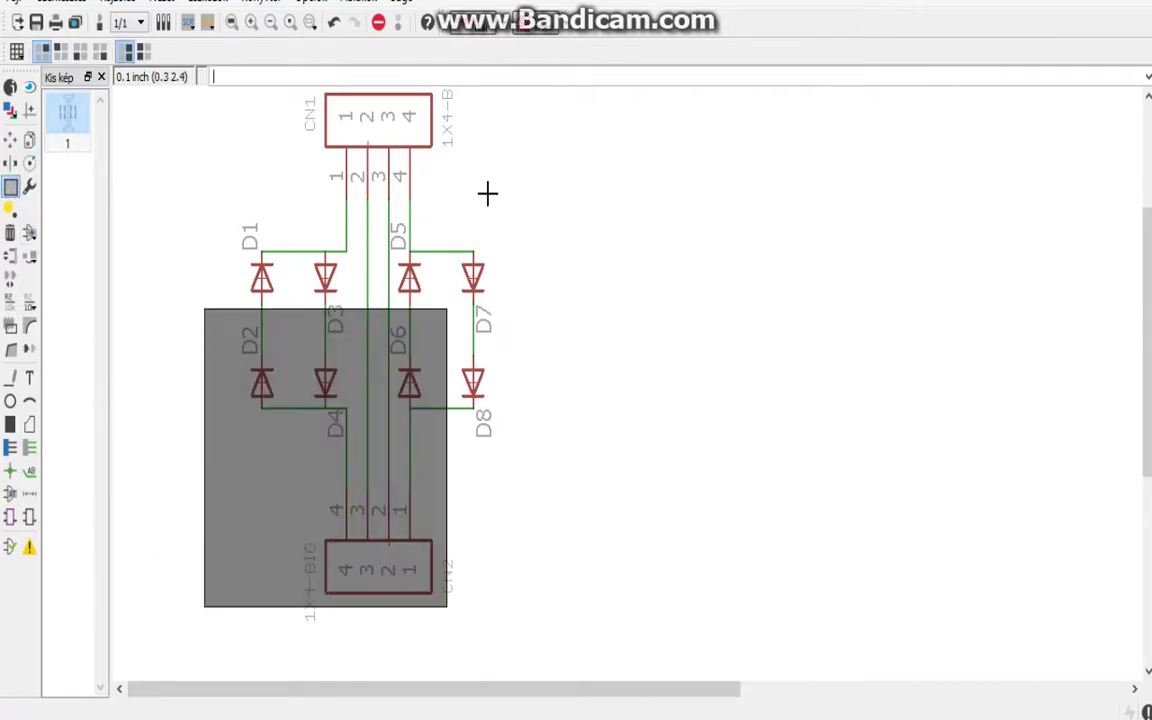
right_click(405, 136)
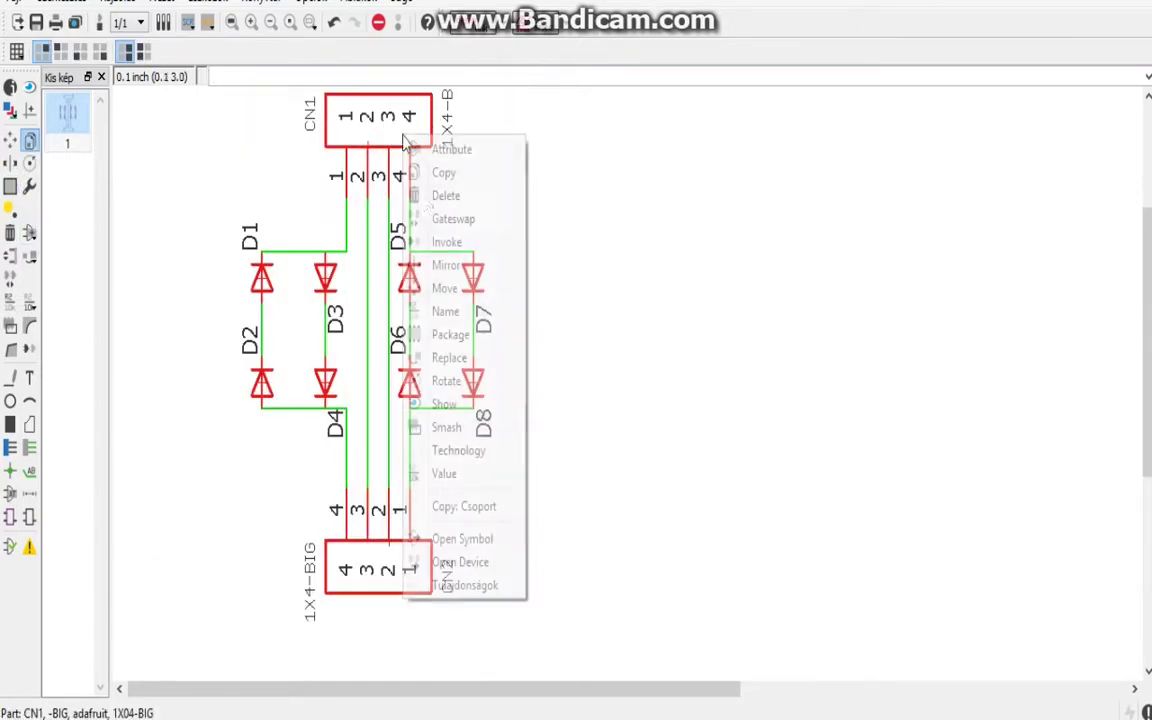
click(437, 506)
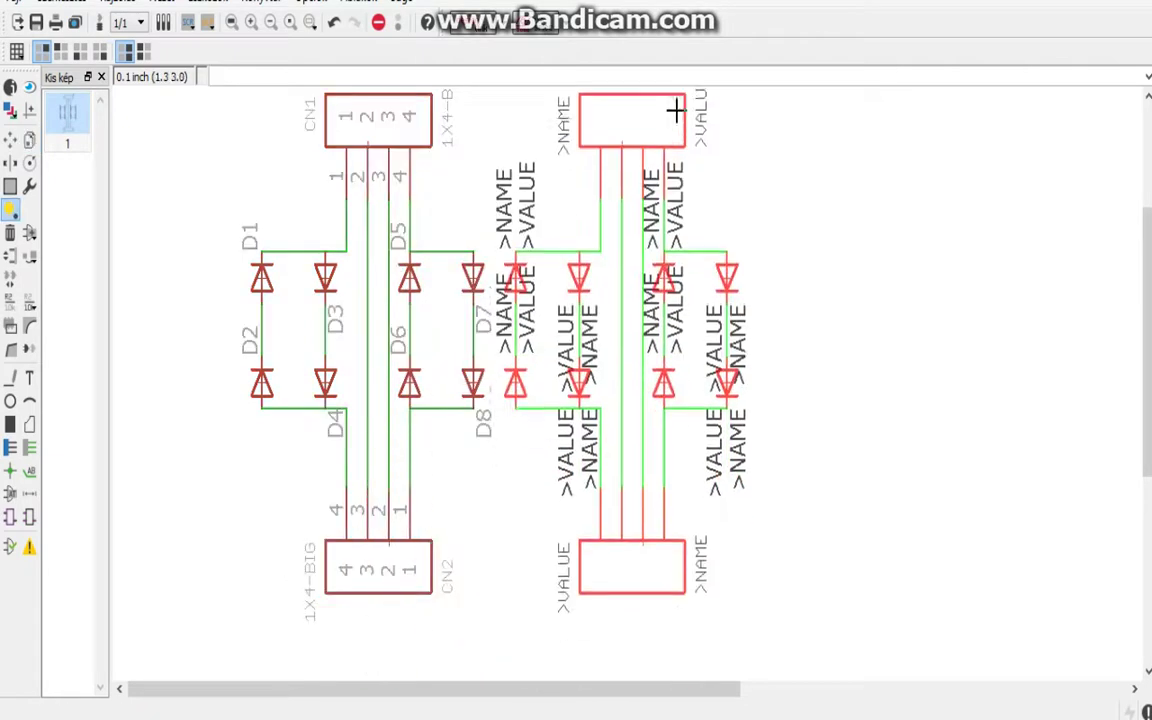
click(663, 134)
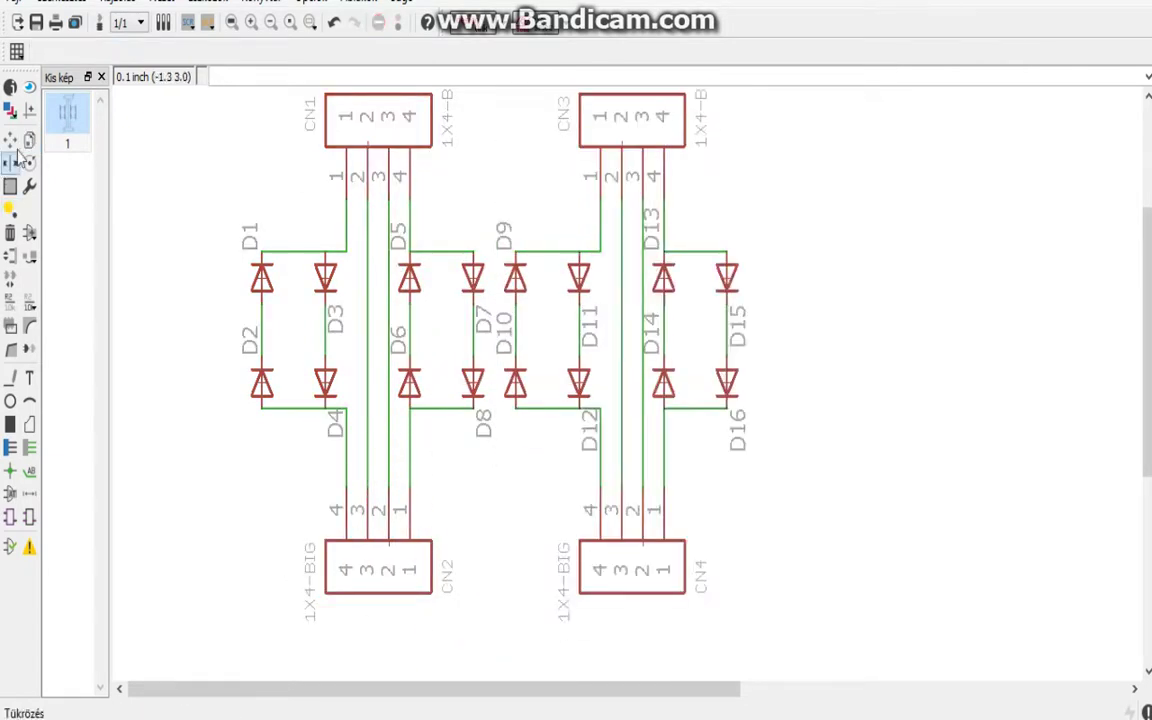
click(100, 25)
Step: Create the board, maximize it and move CN3 inside the board outline
click(319, 104)
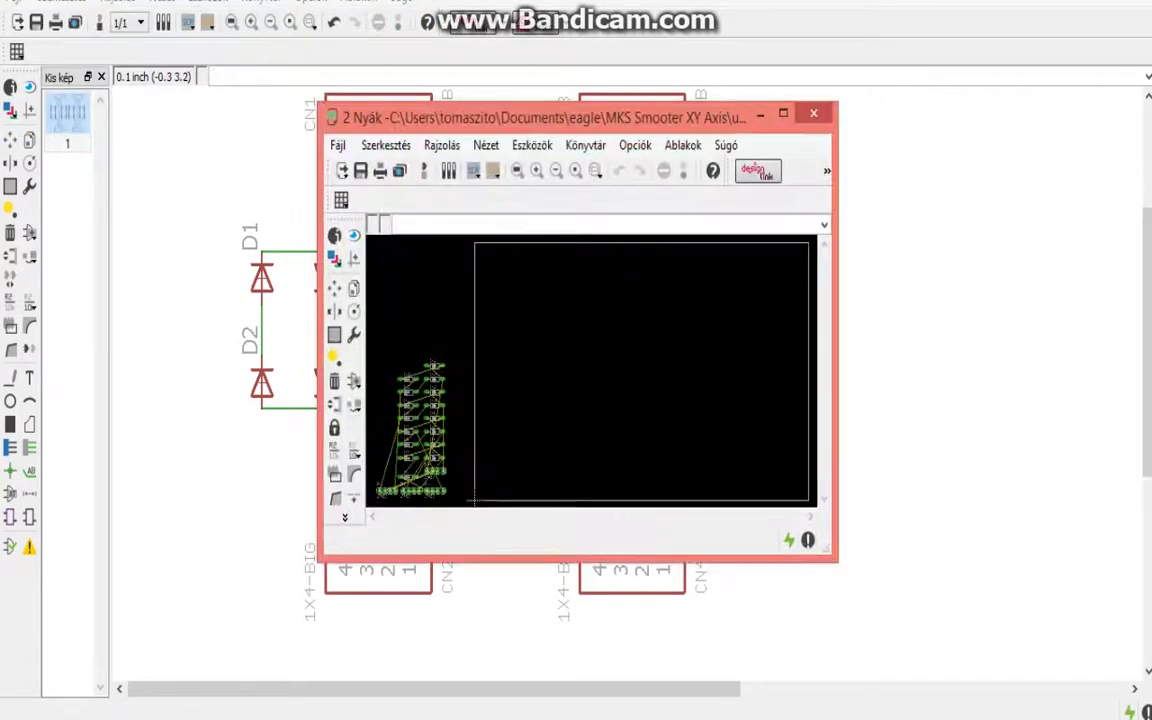
click(784, 116)
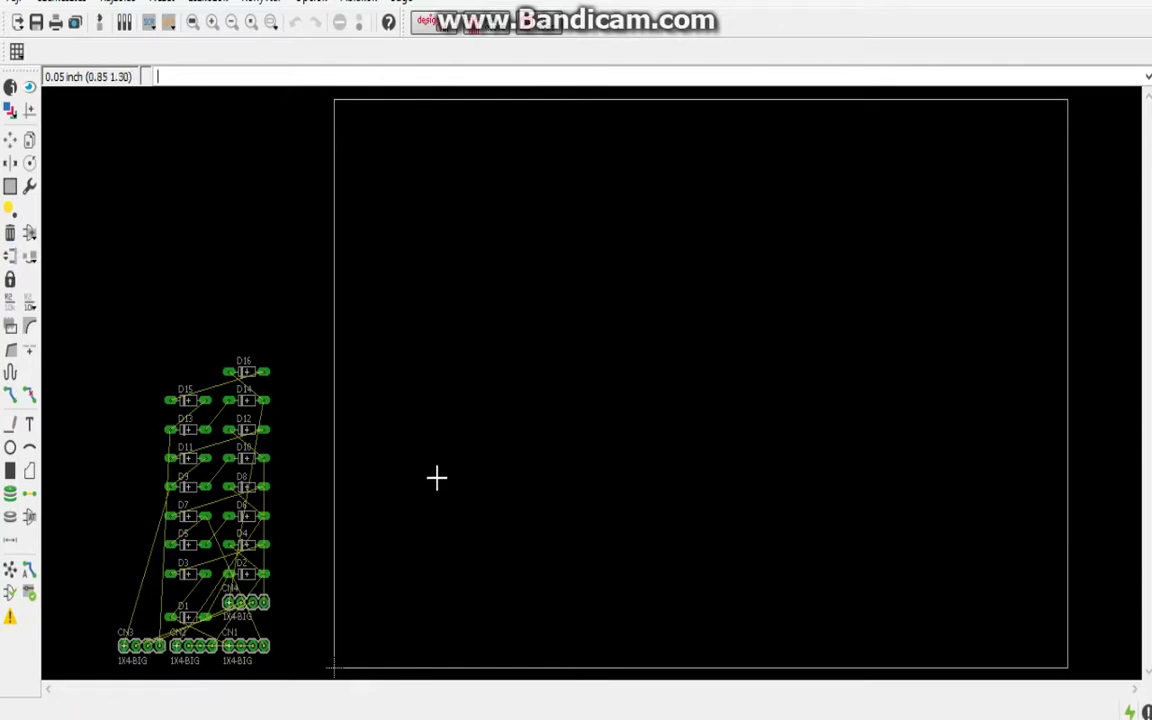
click(11, 142)
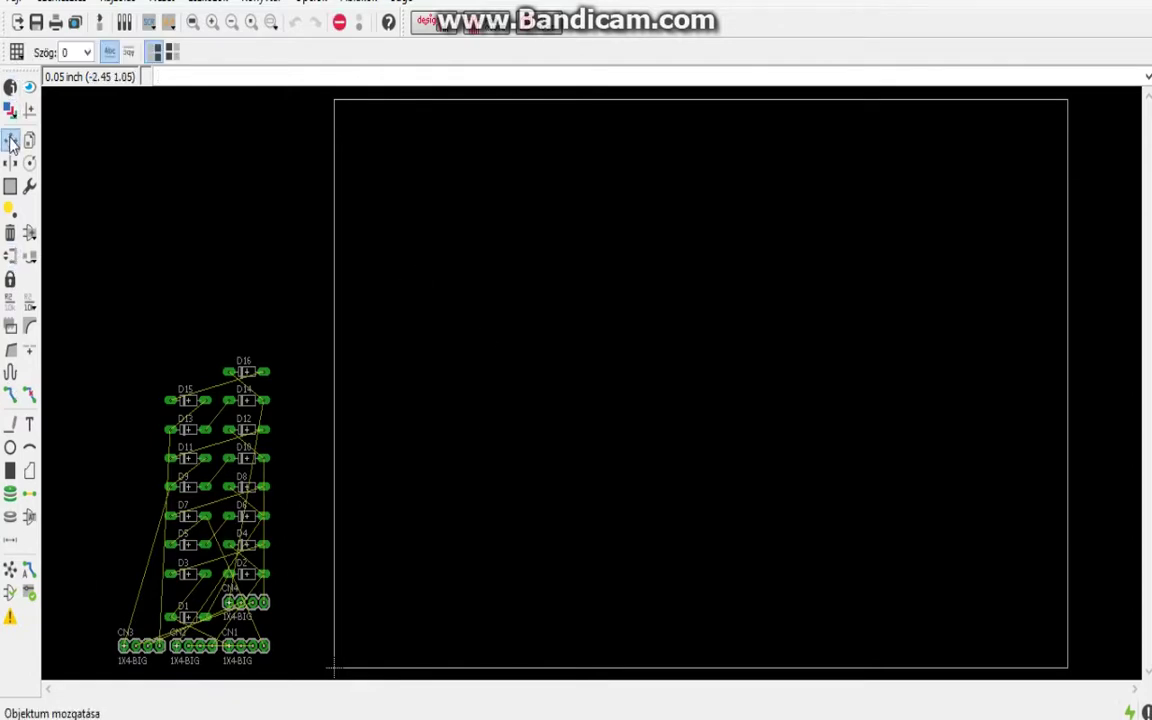
click(142, 637)
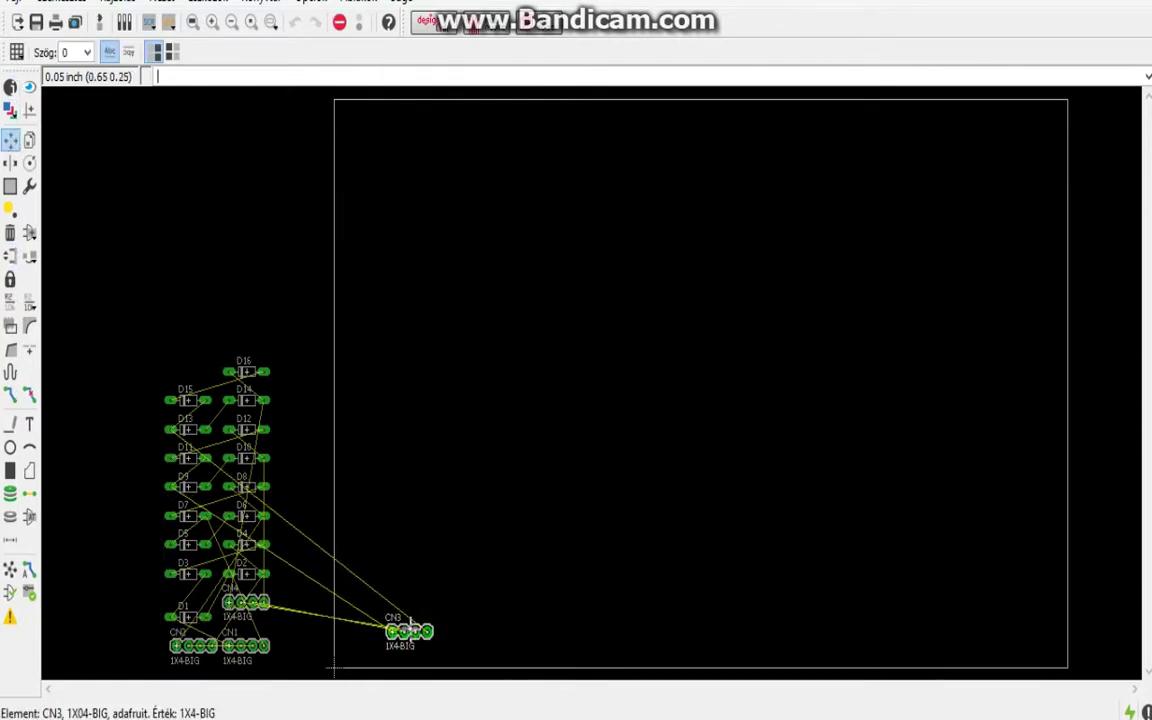
click(403, 624)
Step: Place CN4 rotated 180° above CN3, CN1 beside CN3, and turn CN2 180°
click(245, 601)
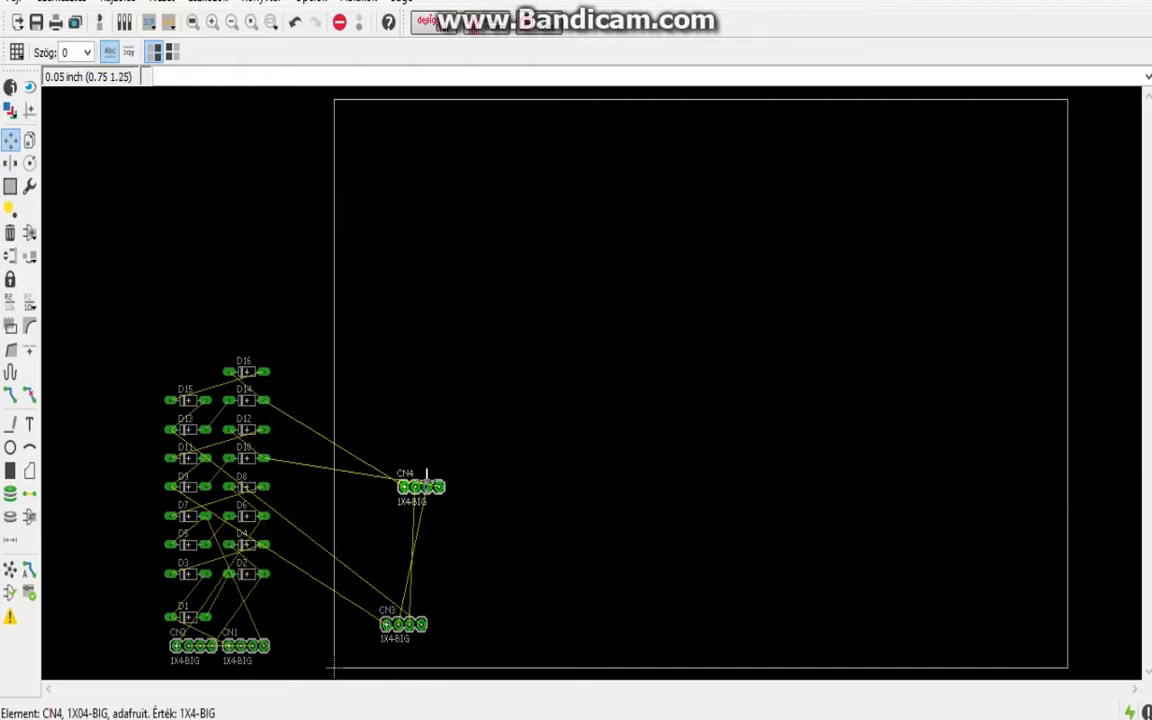
right_click(400, 462)
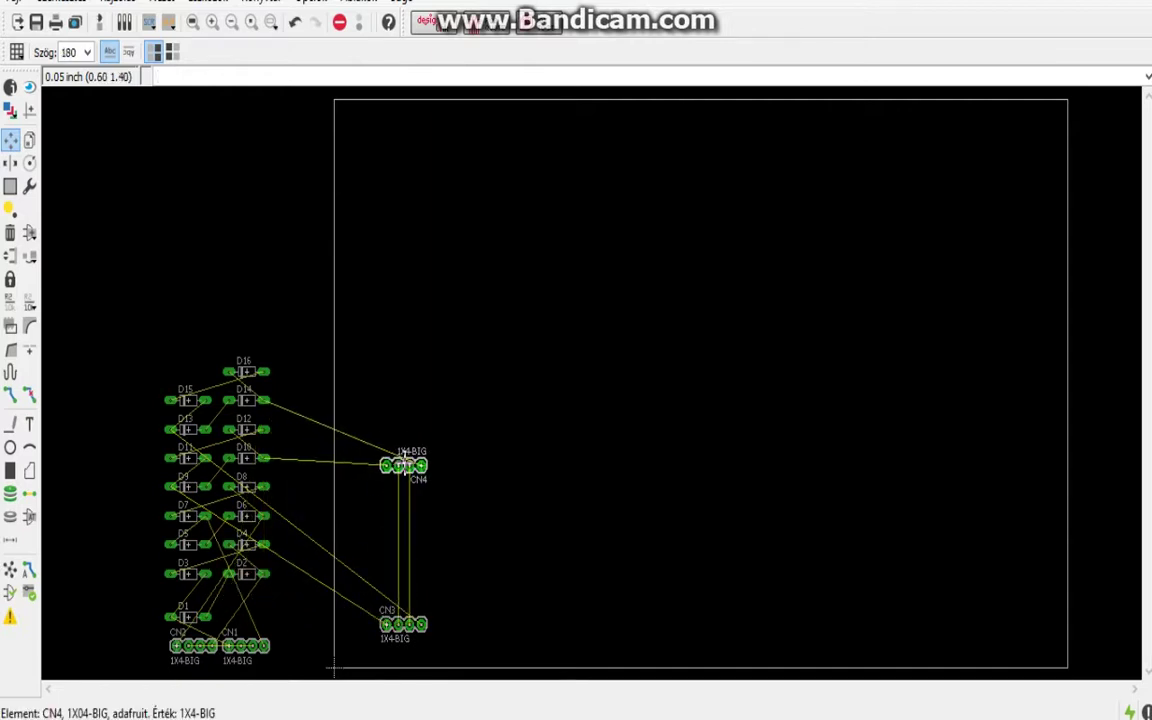
click(404, 451)
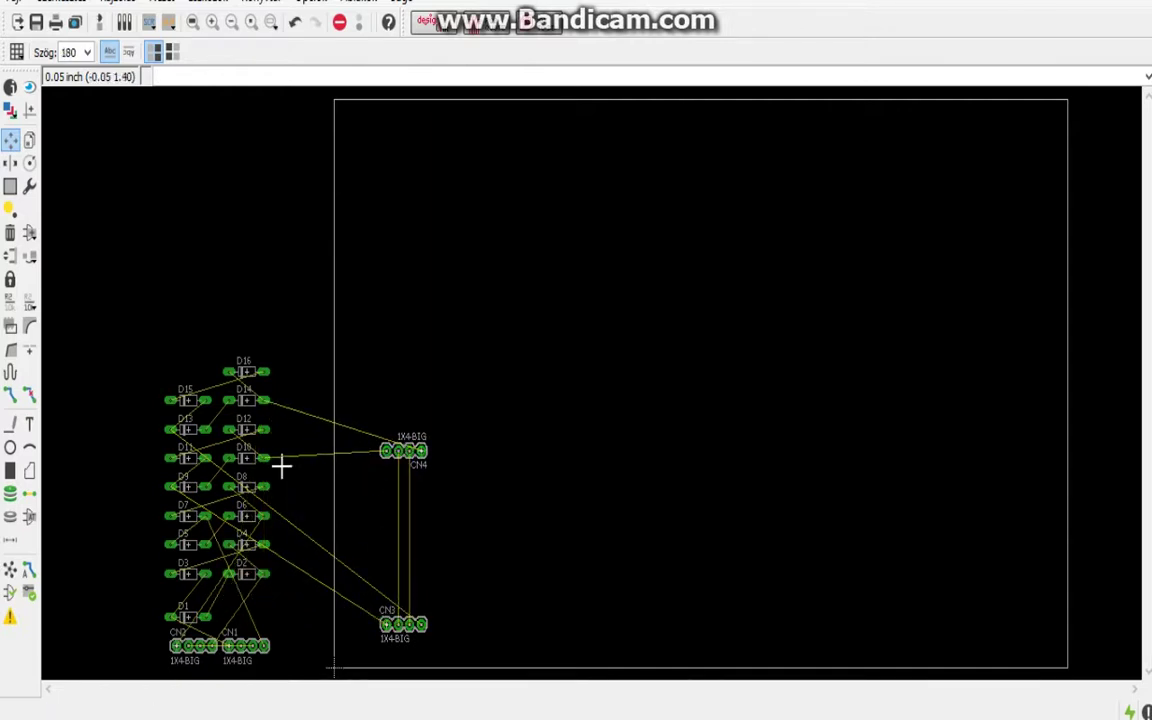
click(249, 632)
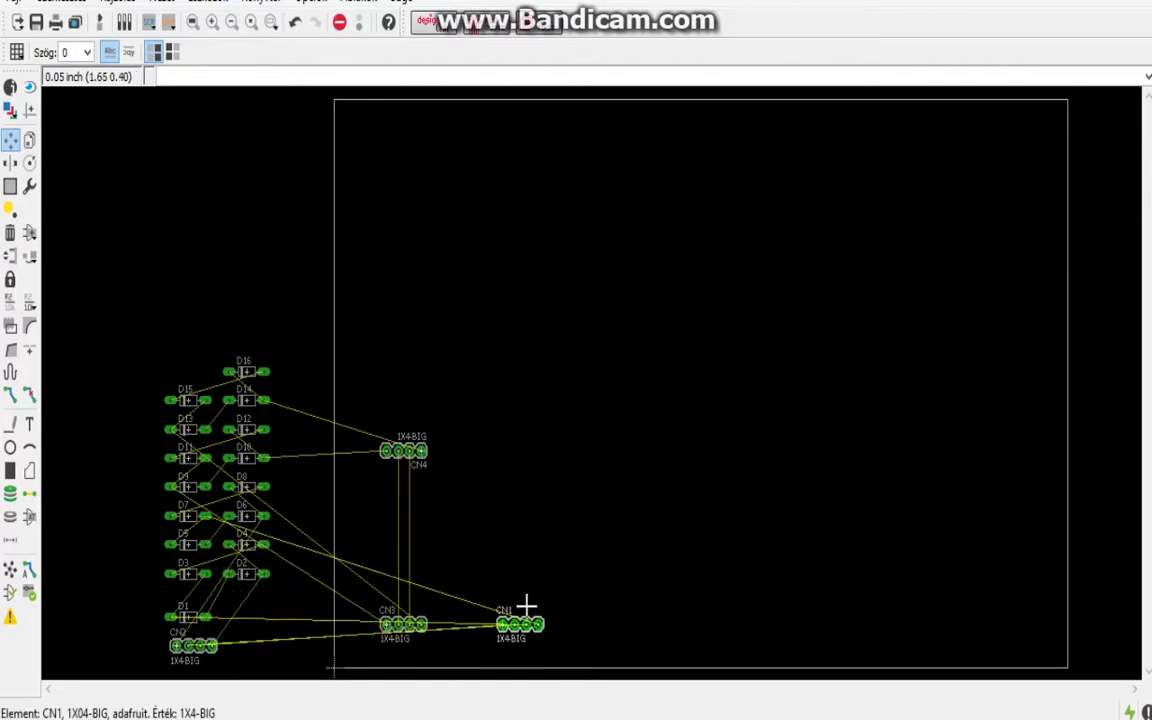
click(526, 610)
click(183, 646)
right_click(527, 462)
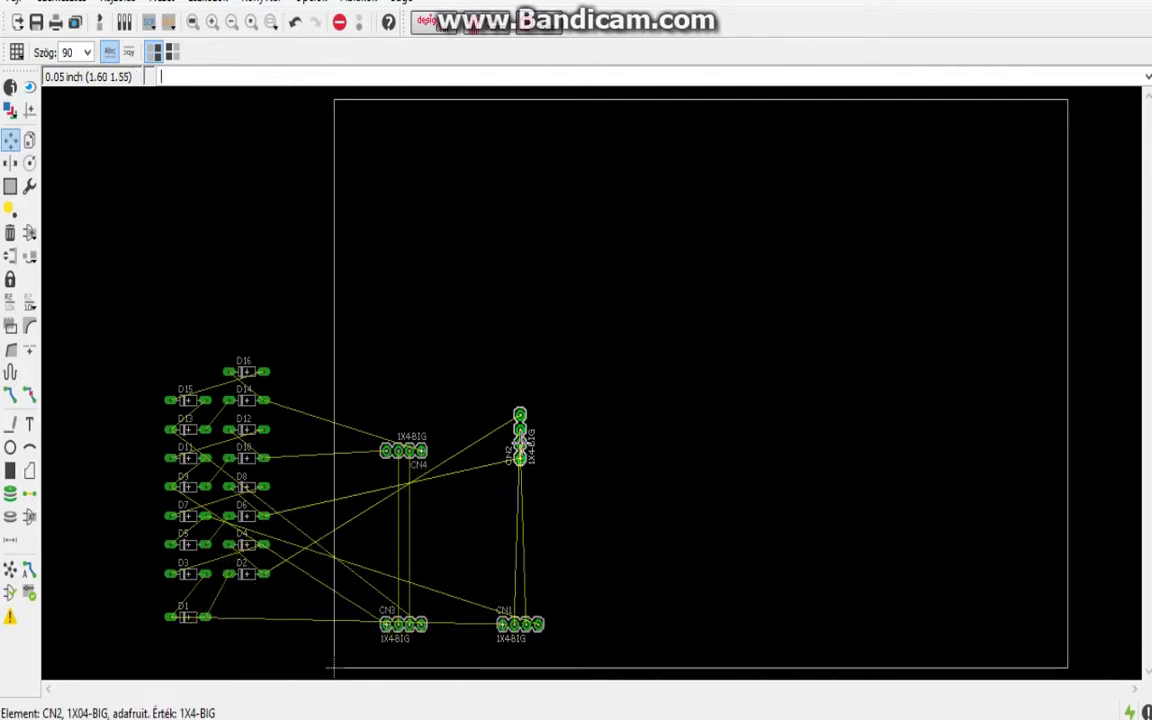
right_click(527, 458)
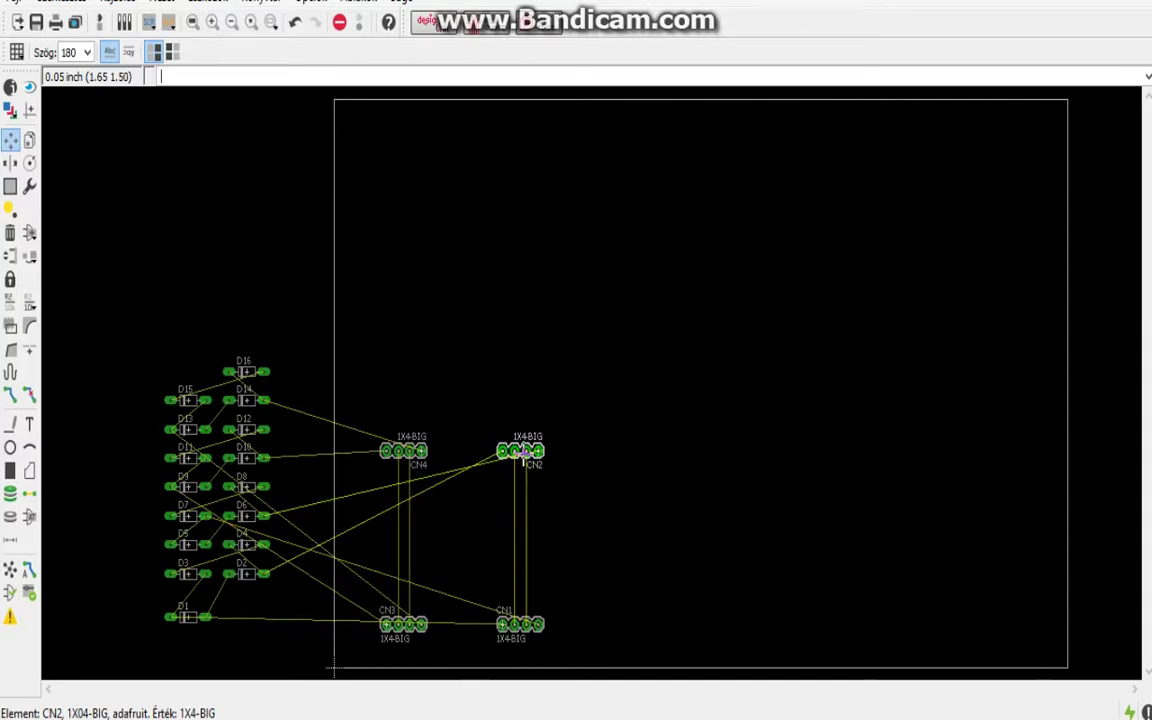
Step: Set CN2 down beside CN4 and turn the grid display on
click(520, 452)
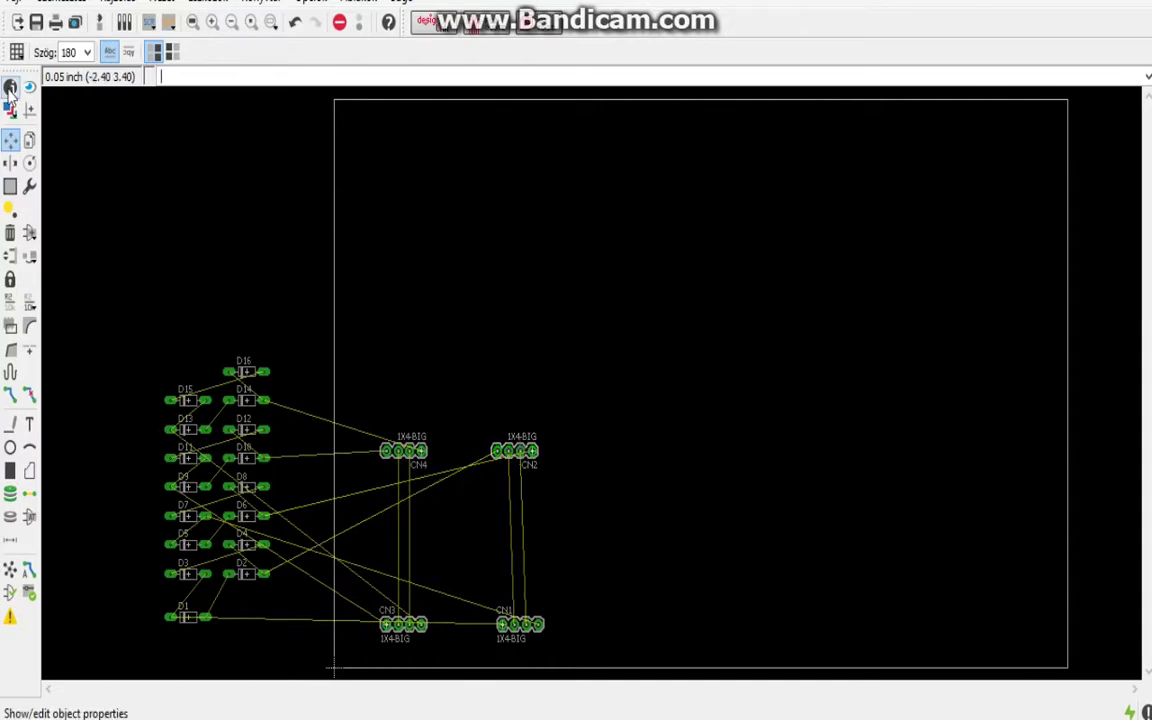
click(16, 52)
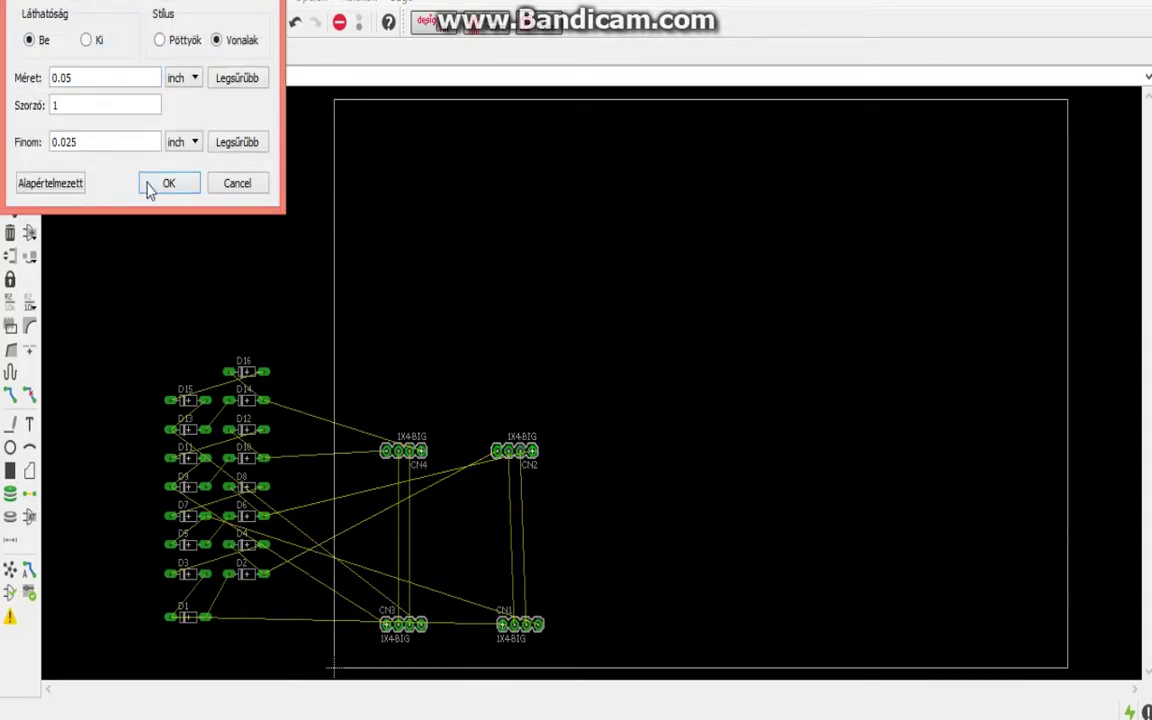
click(168, 183)
scroll(507, 337, up, 1)
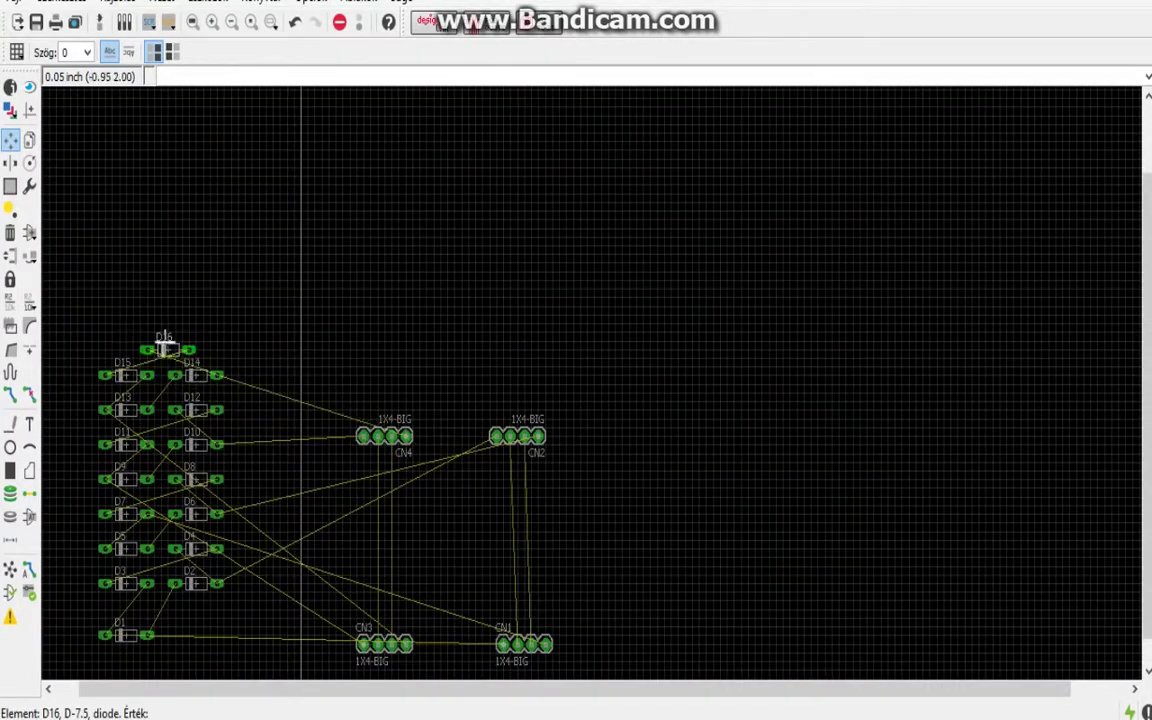
Step: Stand D14 vertically below CN4 and move D16 and D15 to the top of the diodes
click(160, 341)
click(195, 375)
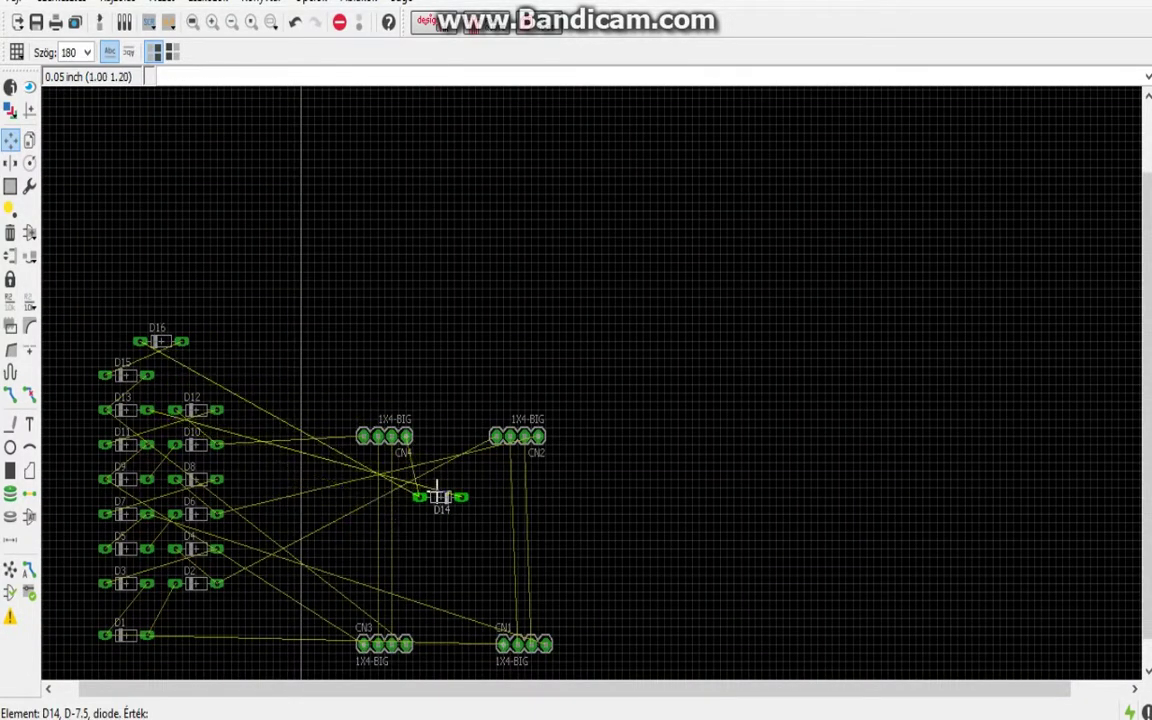
key(r)
click(410, 498)
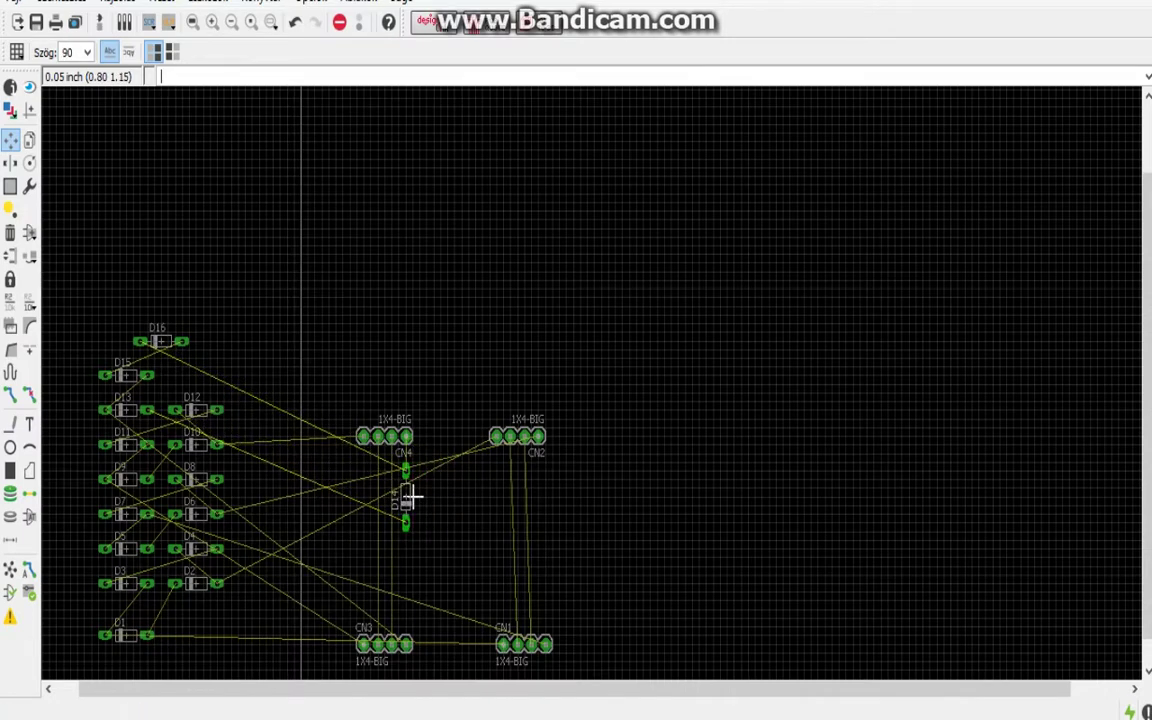
click(163, 342)
click(188, 322)
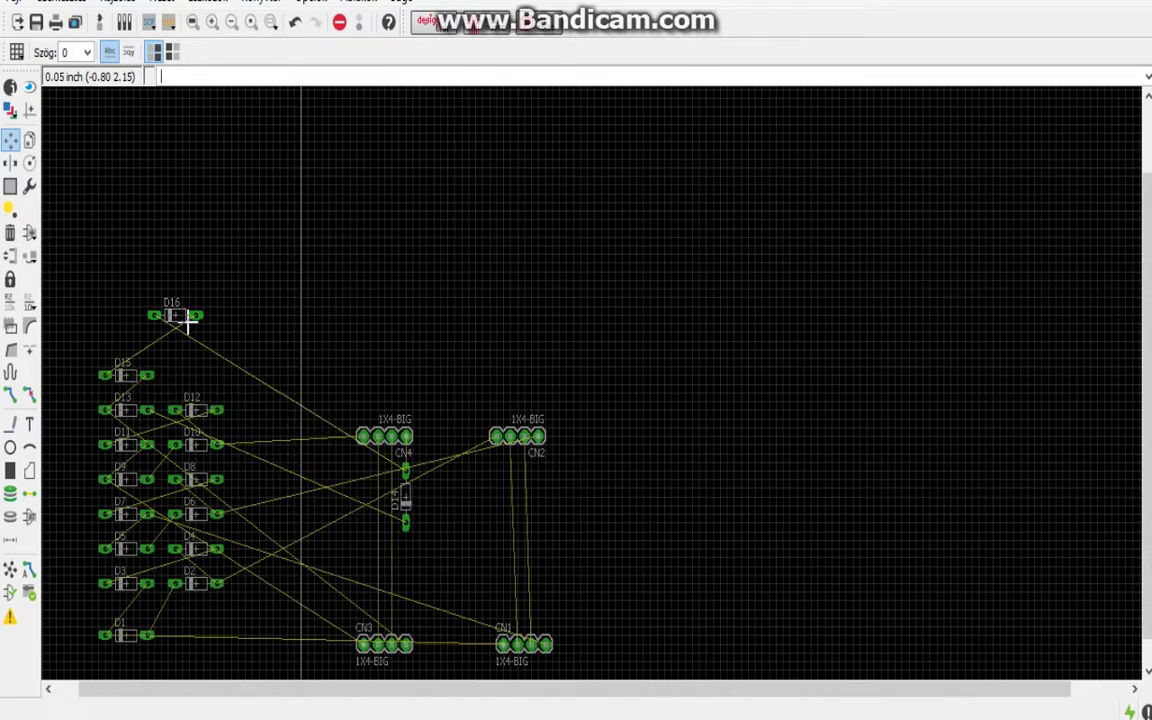
click(188, 322)
key(r)
key(r)
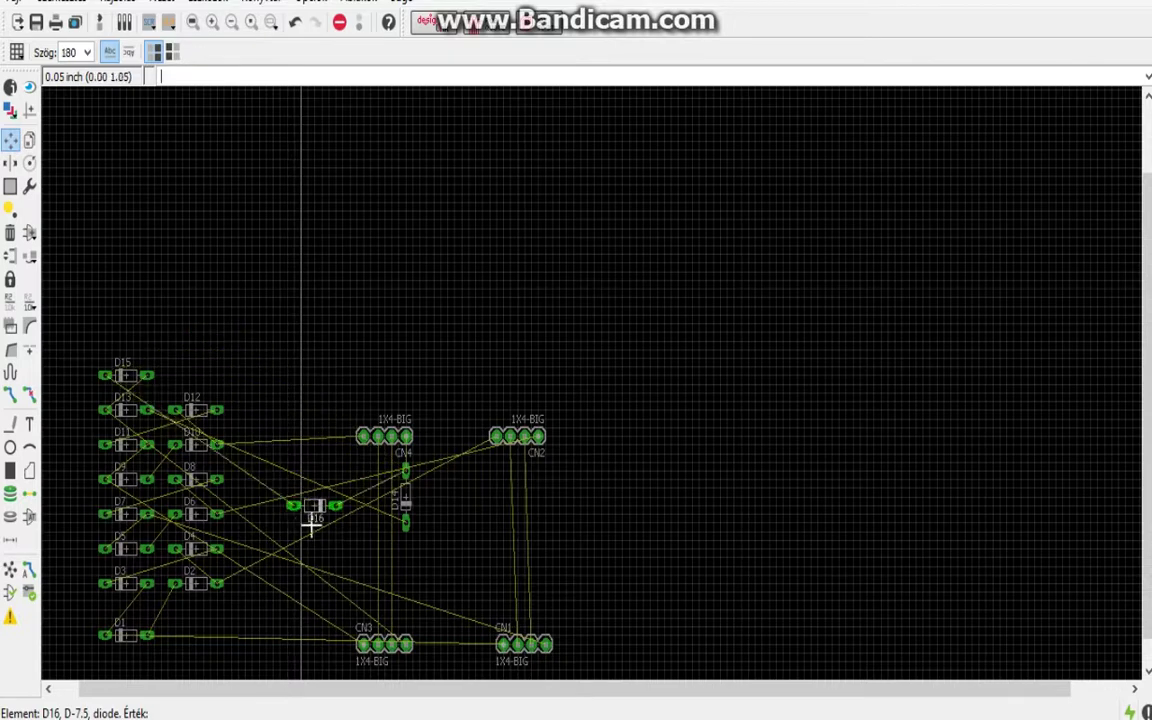
click(265, 412)
click(230, 316)
click(145, 388)
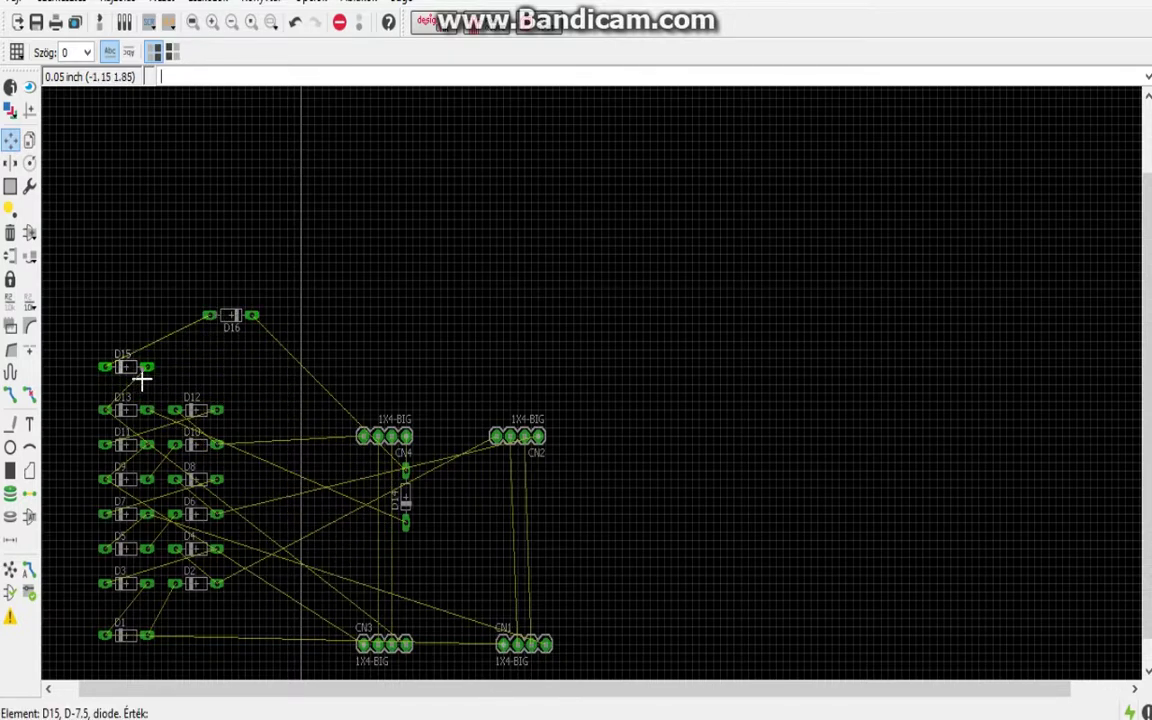
click(147, 335)
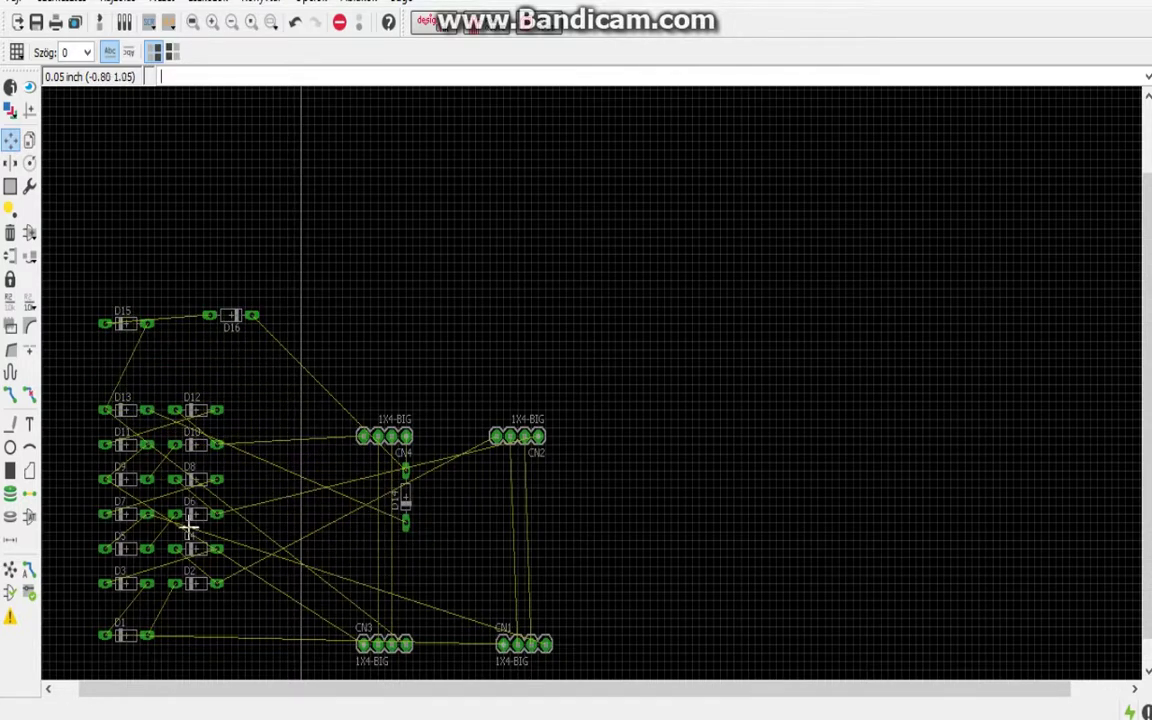
Step: Move D1 and D3 out to the right of CN2 and pick up D13
click(153, 644)
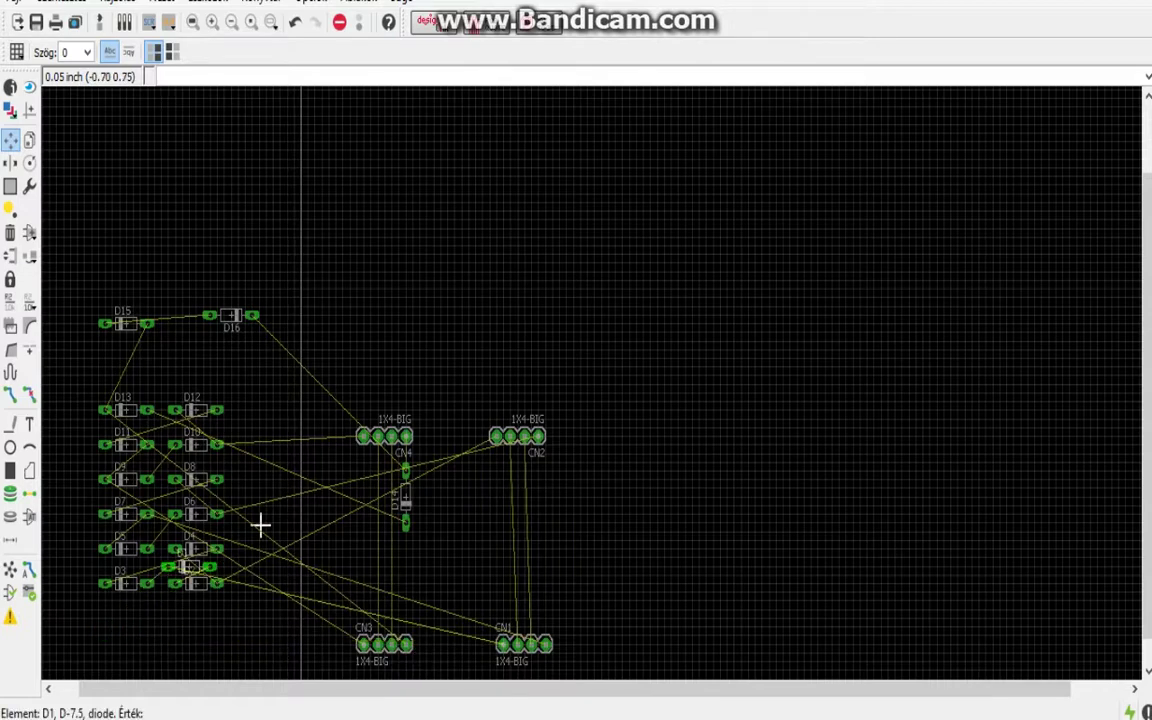
drag(114, 594, 614, 432)
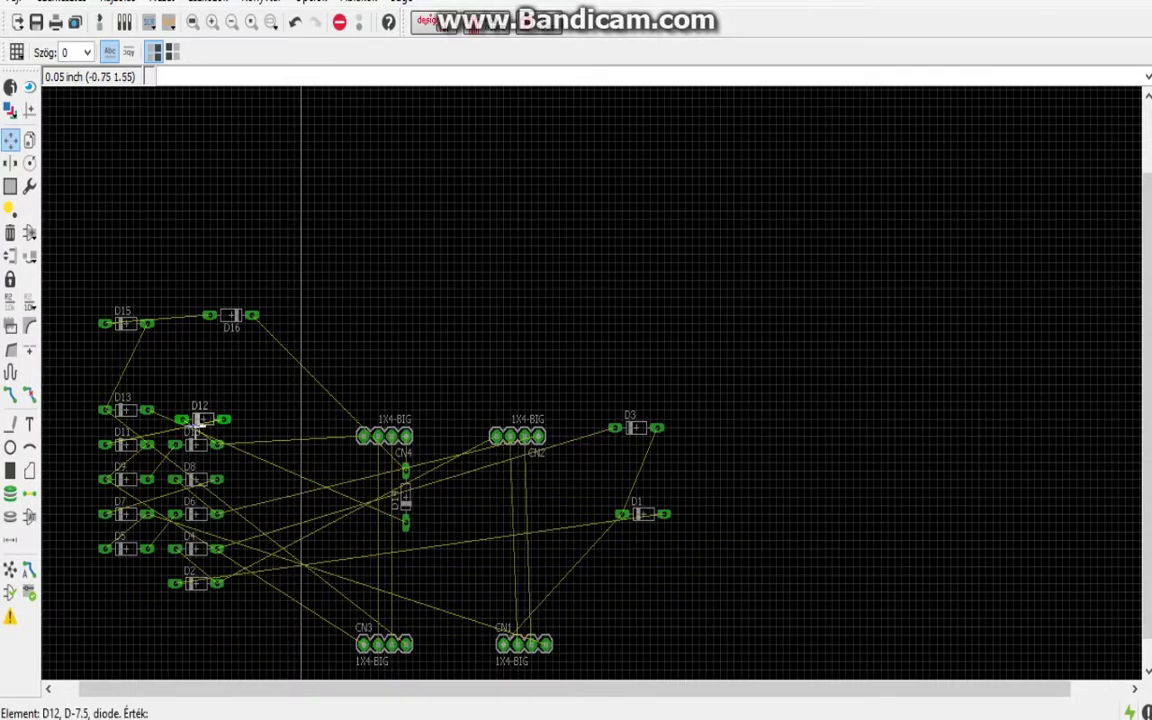
drag(125, 410, 404, 594)
Step: Stand D13 upright below D14, with D10 vertical to its left and D16 to its right
right_click(400, 592)
scroll(404, 594, up, 2)
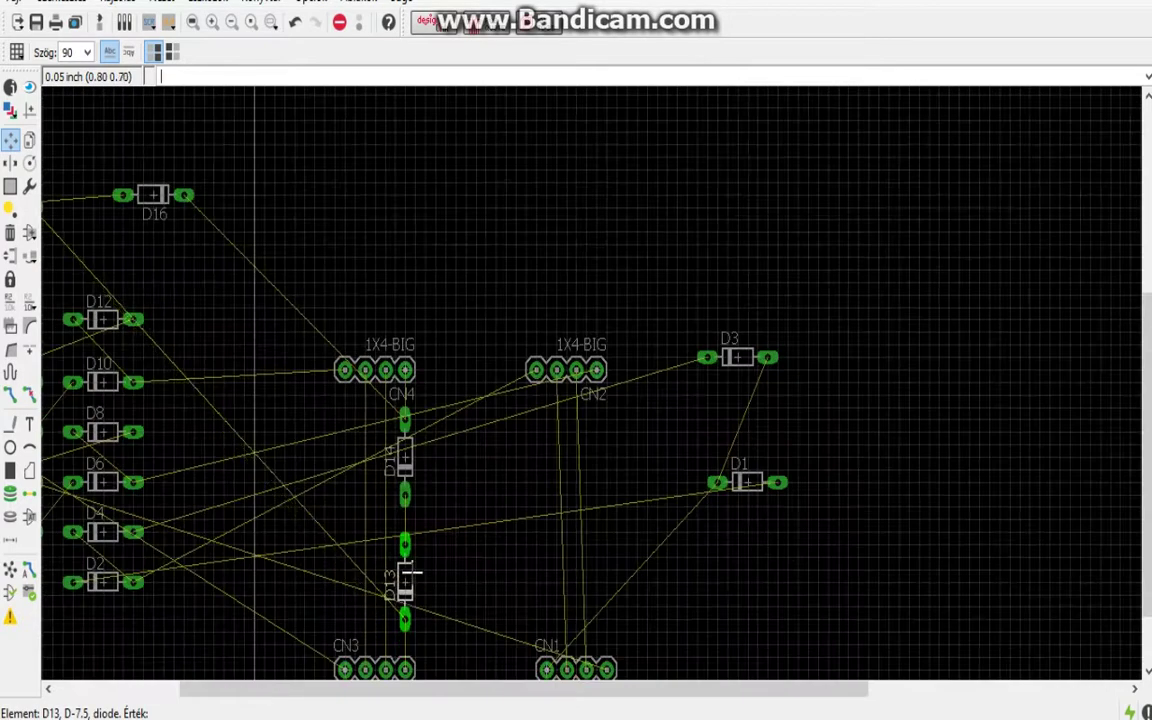
click(411, 572)
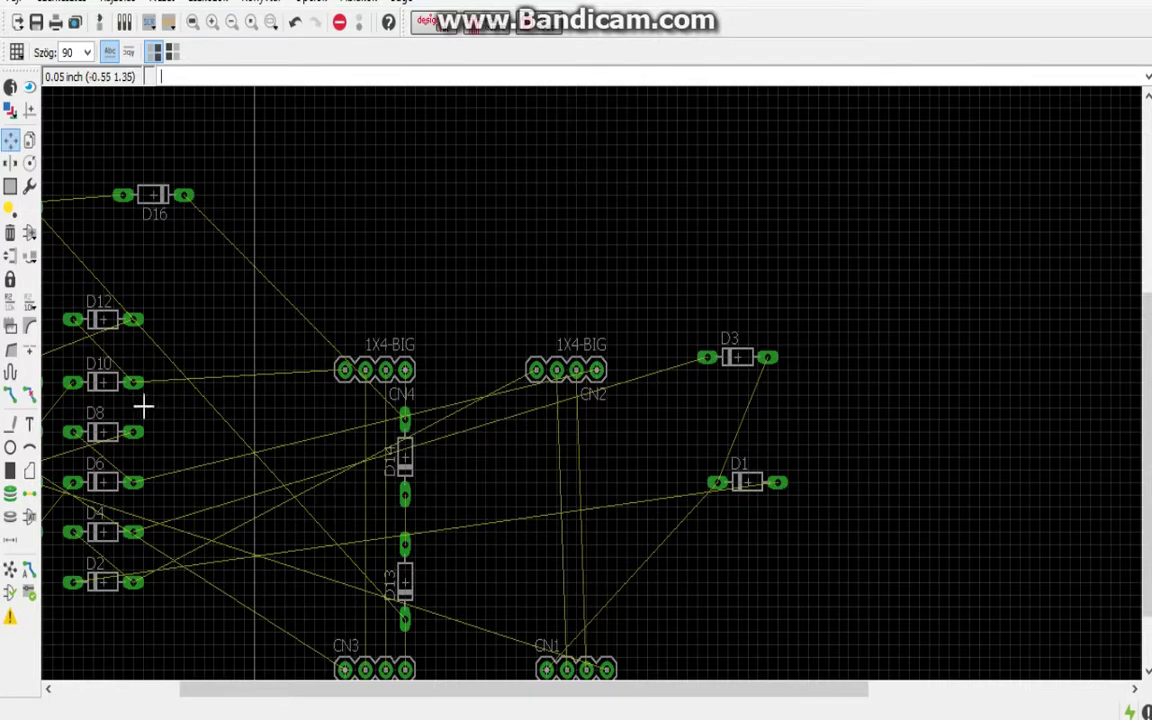
click(103, 381)
right_click(330, 450)
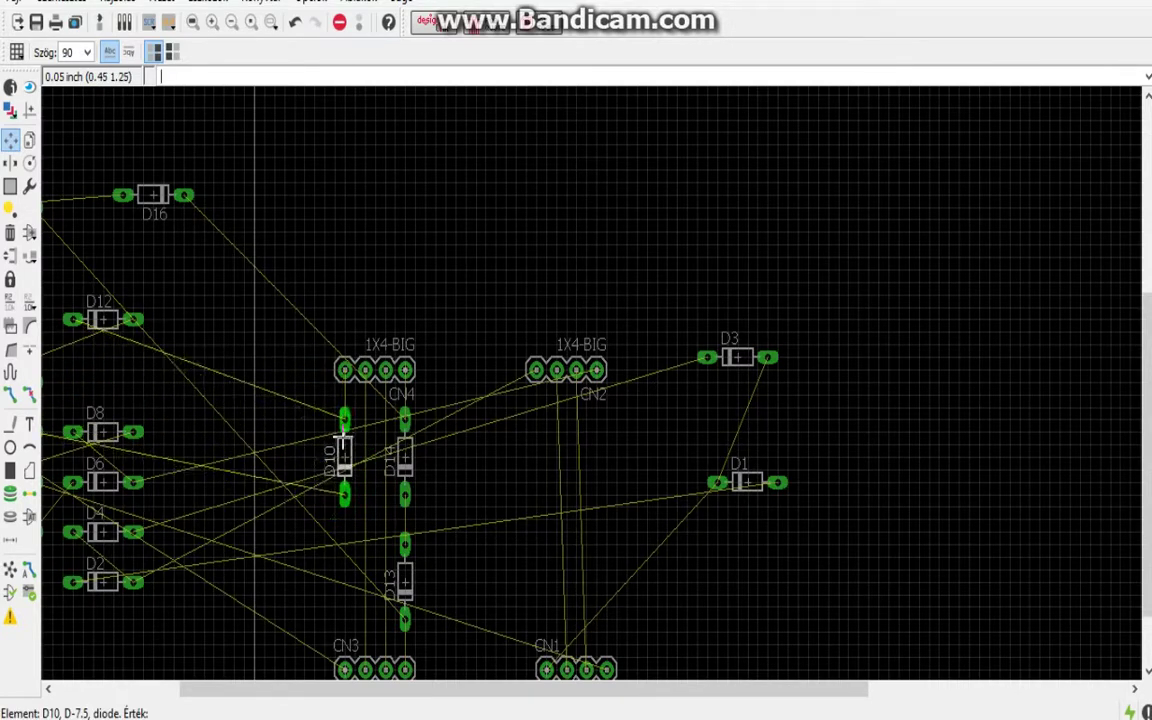
click(343, 440)
click(150, 195)
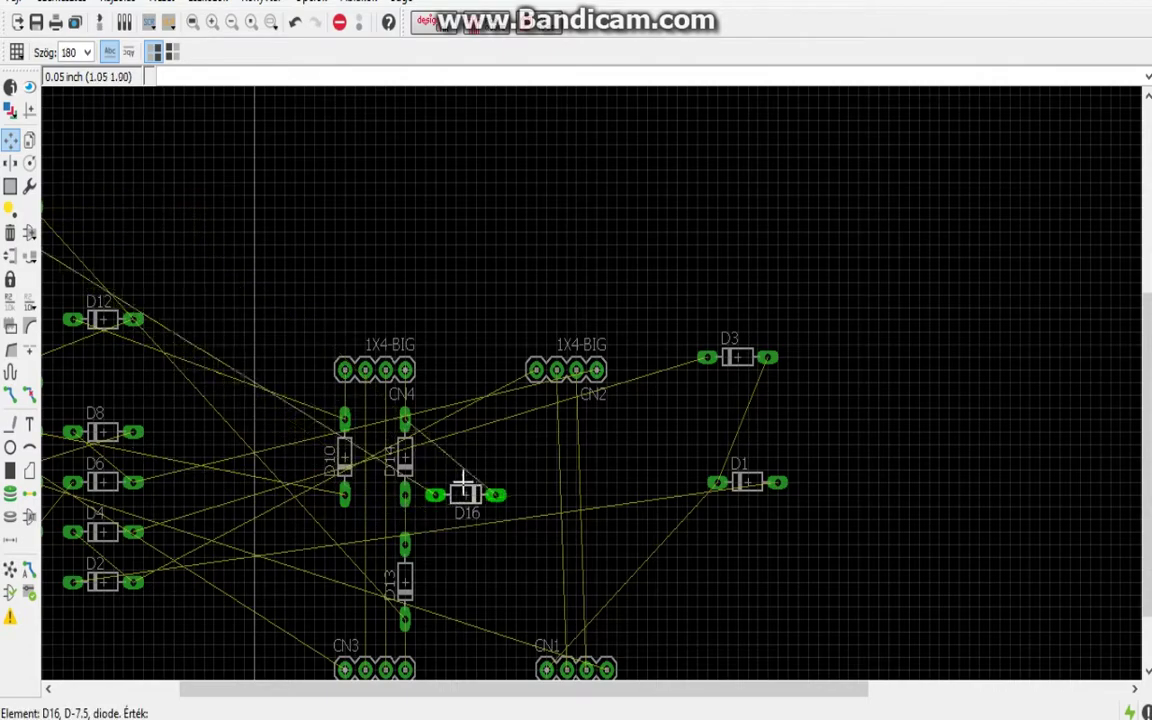
right_click(445, 465)
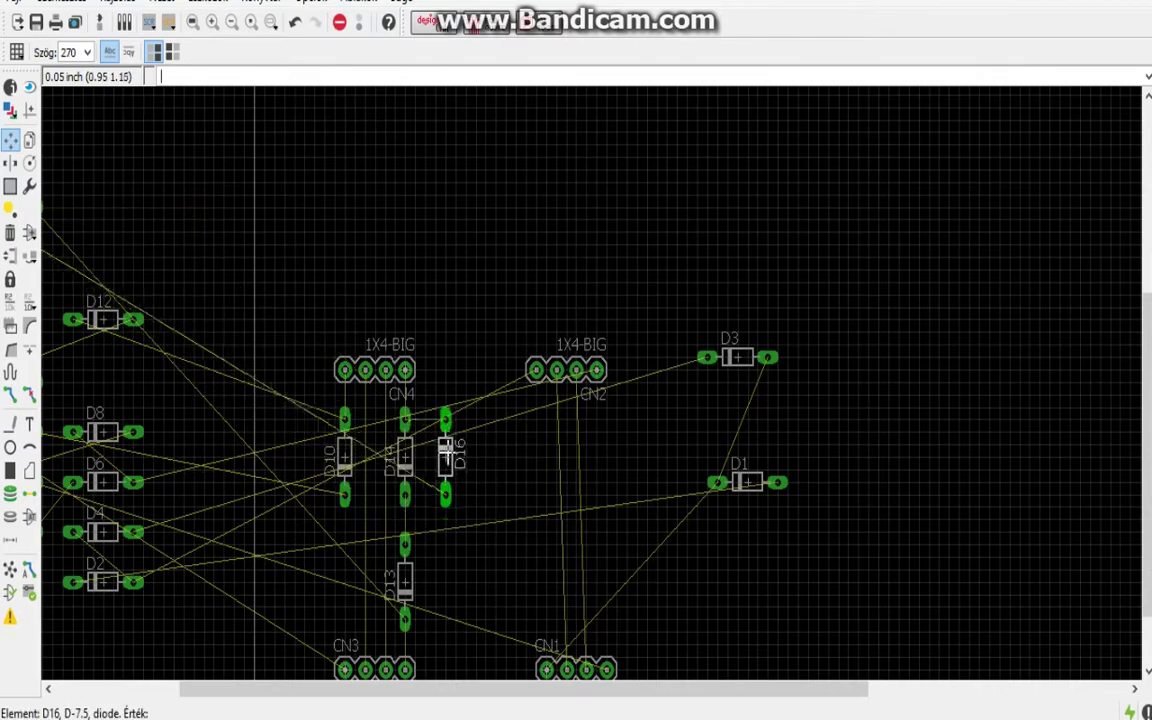
click(437, 453)
Step: Place D15 vertically, flipped to face the other way, right of D13
scroll(311, 357, down, 3)
click(113, 255)
right_click(306, 419)
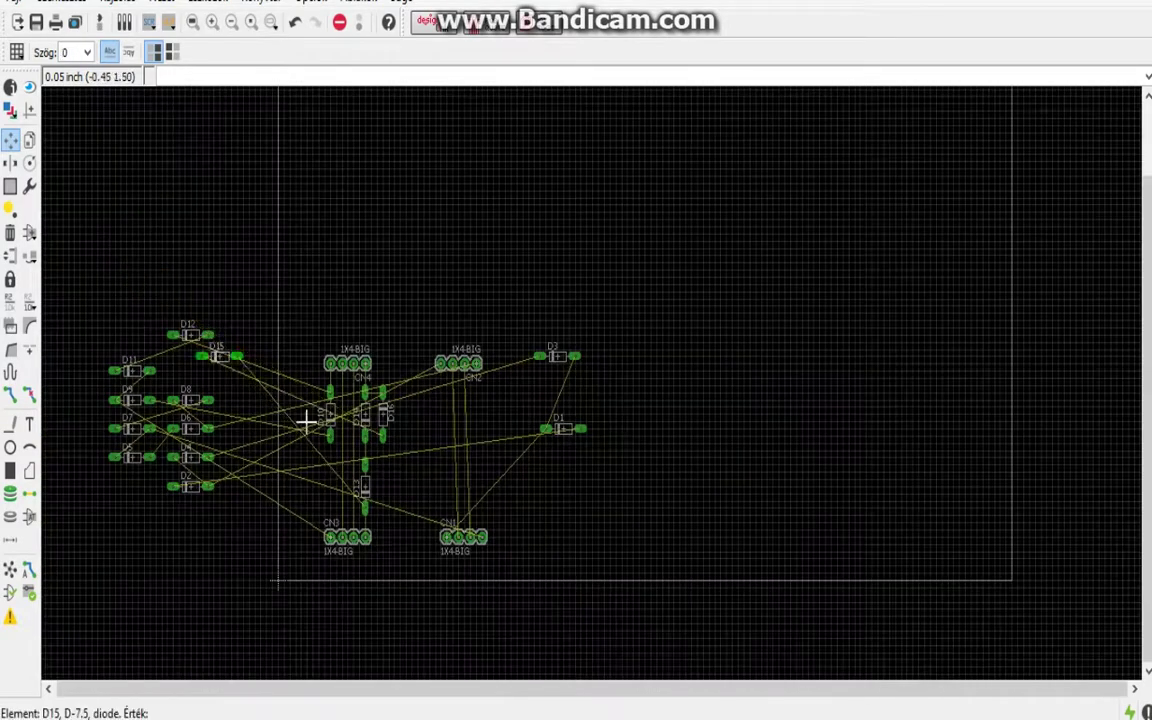
scroll(306, 419, up, 3)
right_click(400, 508)
right_click(398, 508)
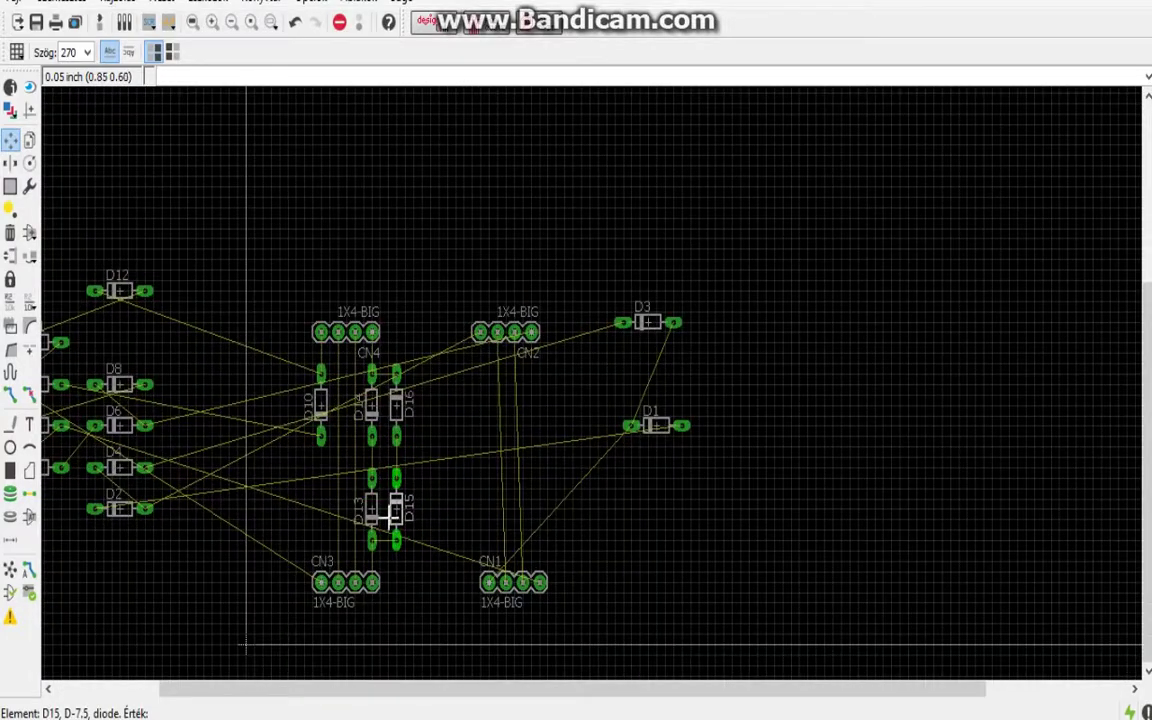
click(397, 510)
Step: Stand D12 upright, facing the other way, left of D10, with D11 below it
click(121, 300)
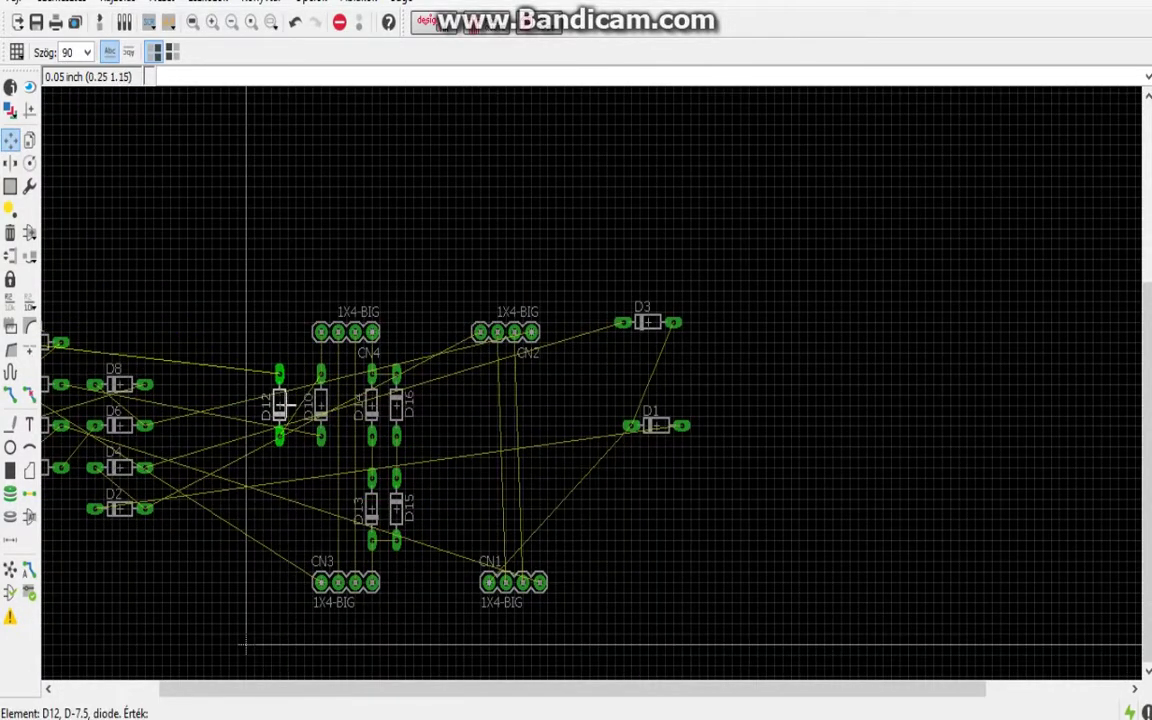
right_click(280, 404)
right_click(285, 404)
click(293, 405)
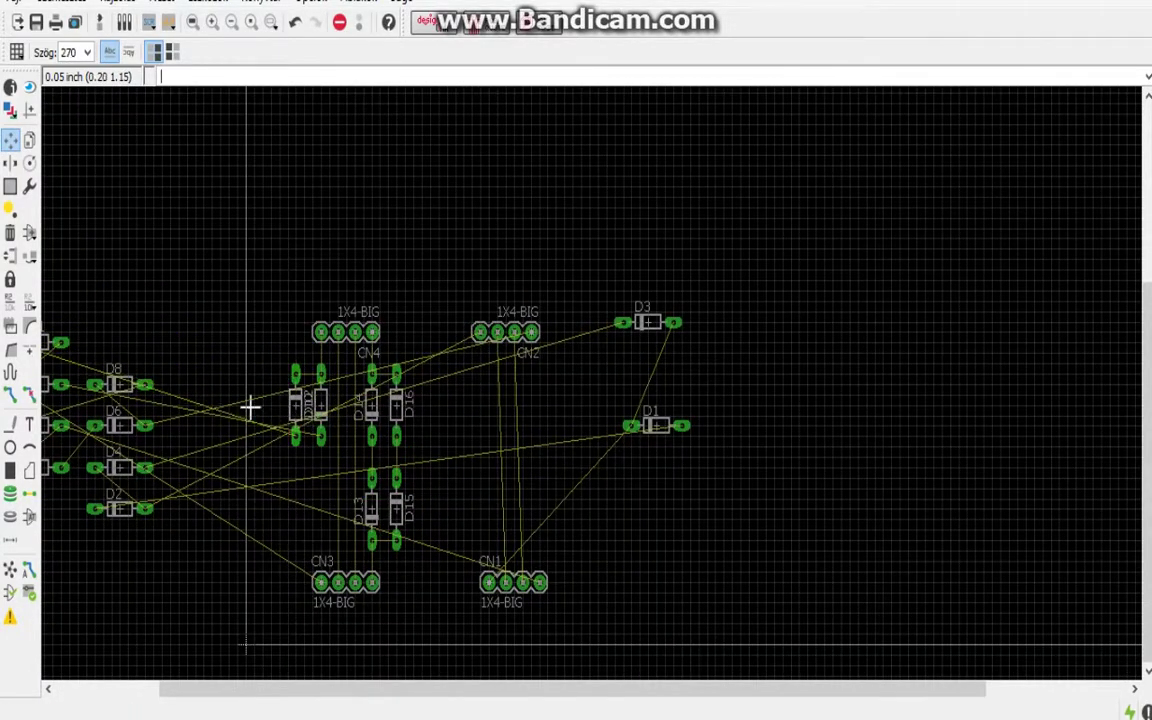
click(58, 342)
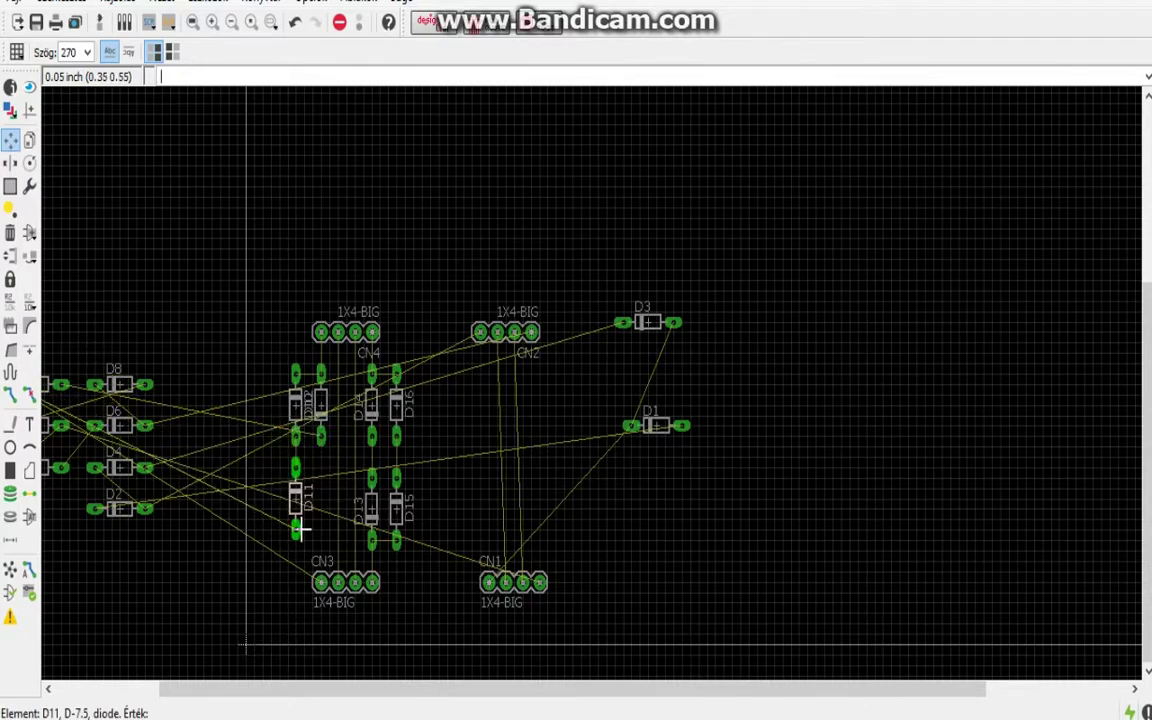
click(296, 530)
Step: Set D8 aside below the other diodes and stand D9 upright beside D11
scroll(198, 391, down, 1)
scroll(198, 391, down, 1)
click(110, 385)
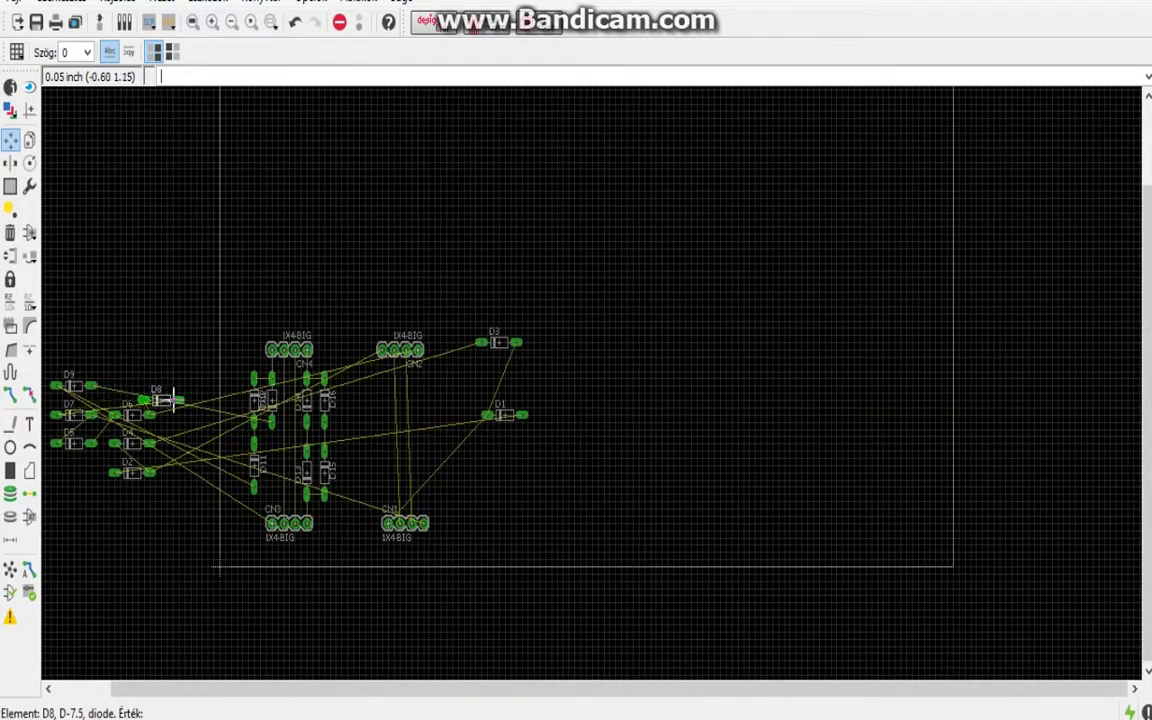
click(120, 558)
click(75, 386)
scroll(238, 437, up, 2)
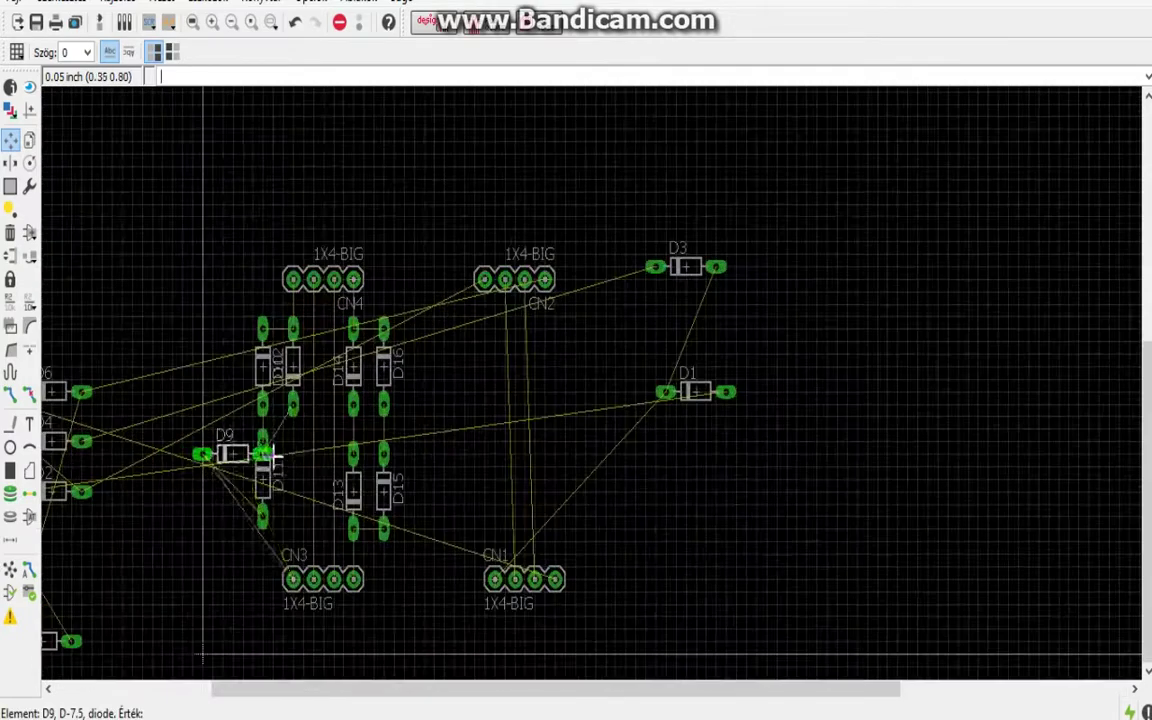
right_click(297, 470)
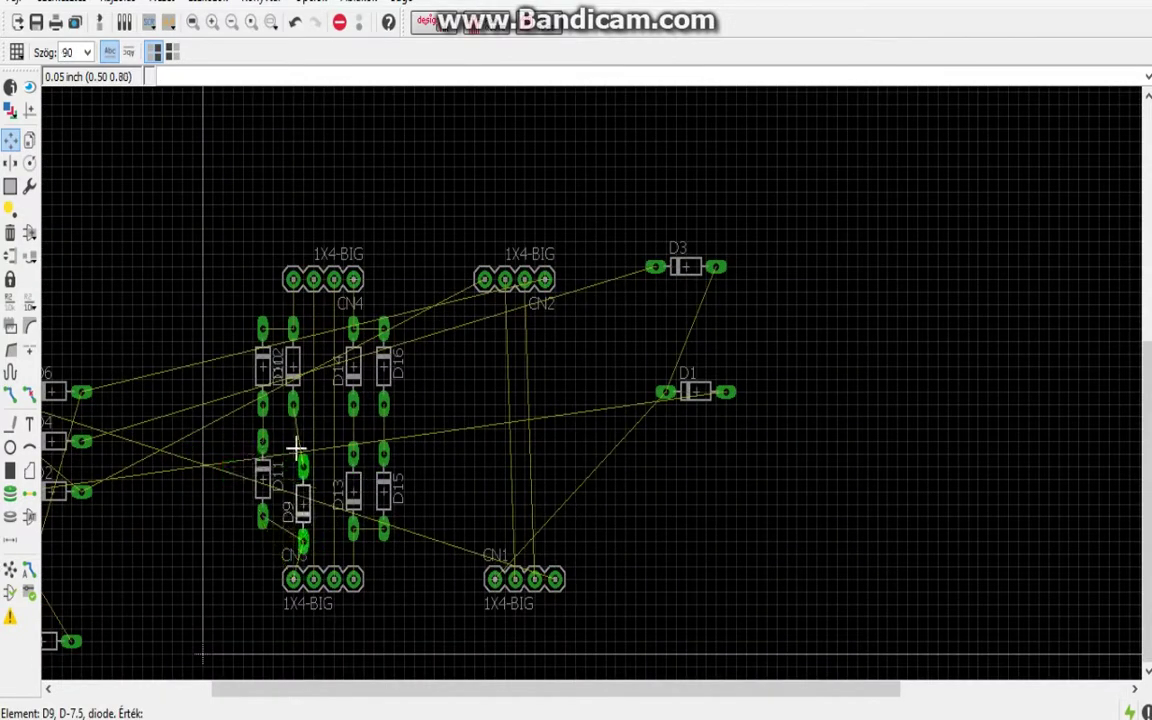
click(290, 430)
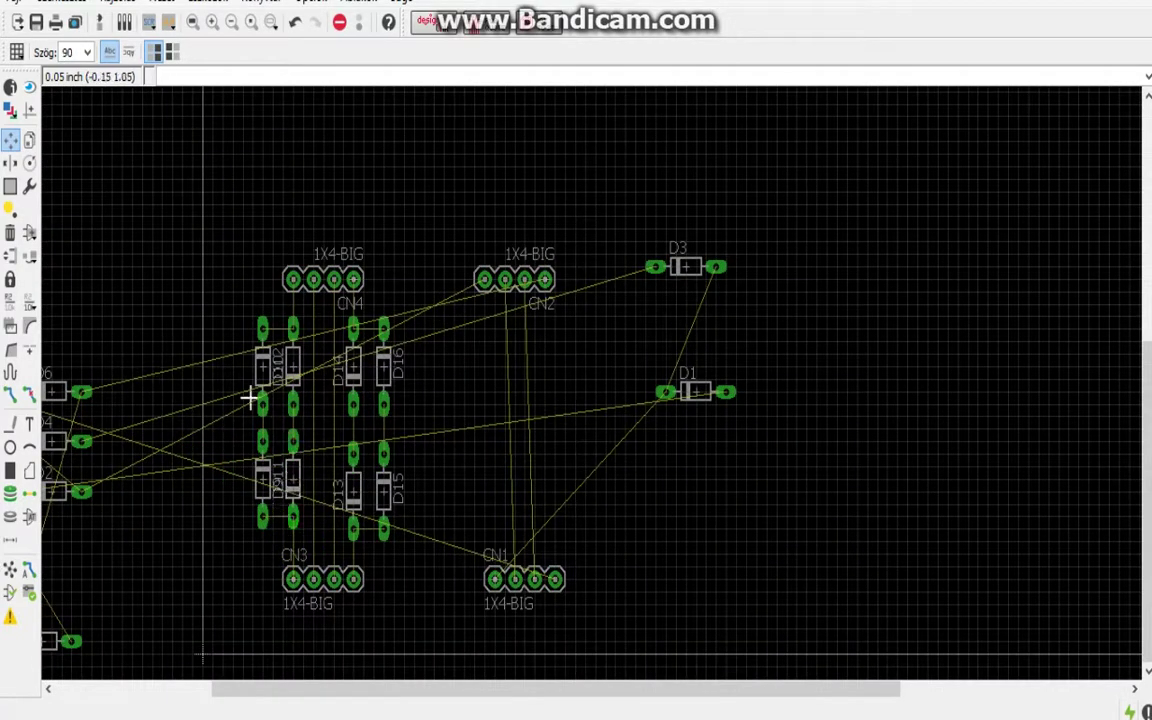
Step: Stand D1 upright above CN1, with D3 vertical and reversed next to it
scroll(249, 399, down, 2)
click(516, 397)
scroll(430, 410, up, 1)
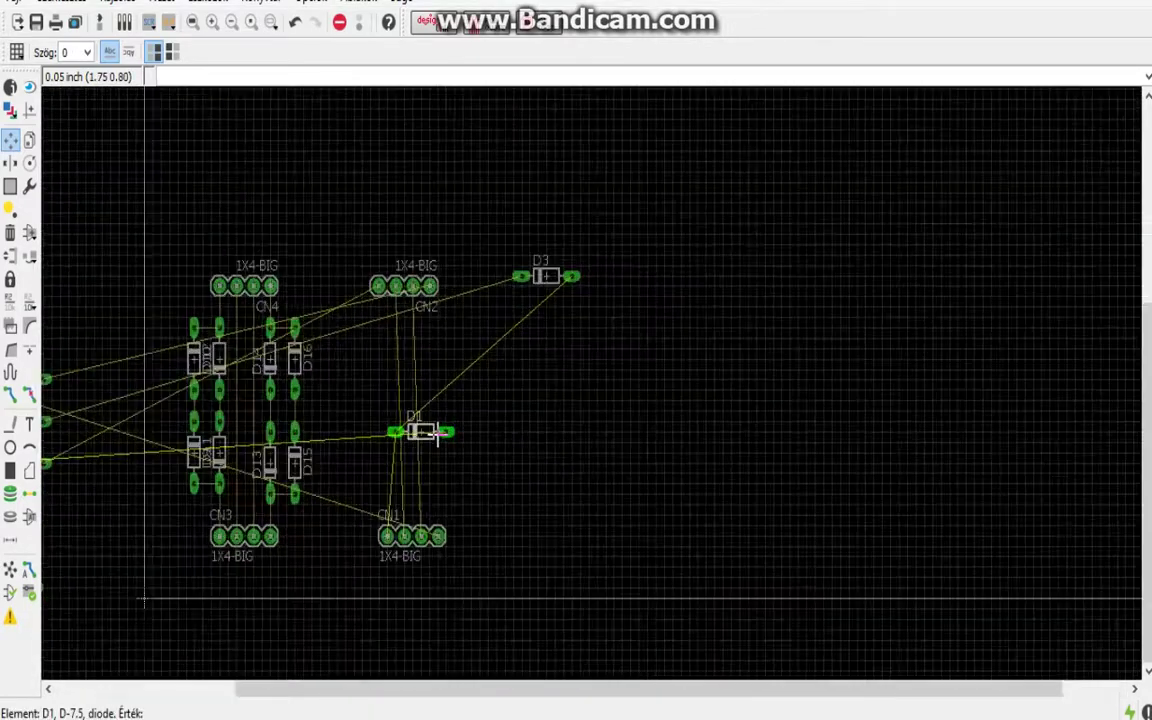
scroll(380, 450, up, 1)
right_click(351, 478)
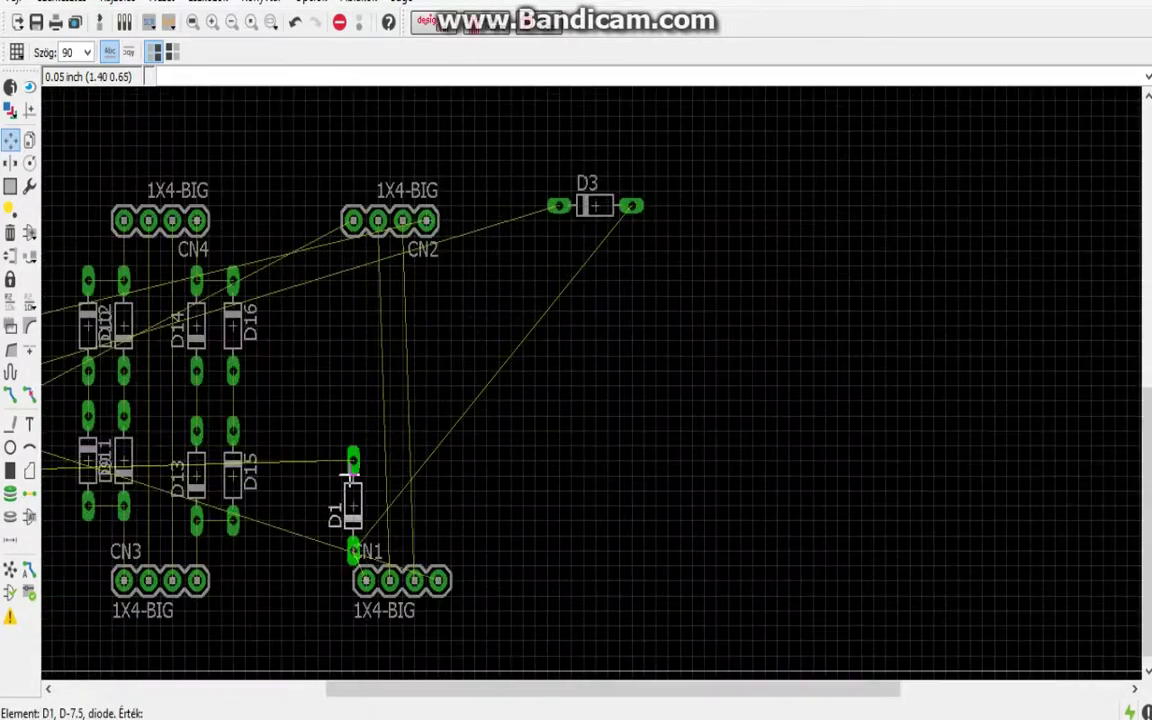
click(363, 455)
click(573, 245)
right_click(290, 440)
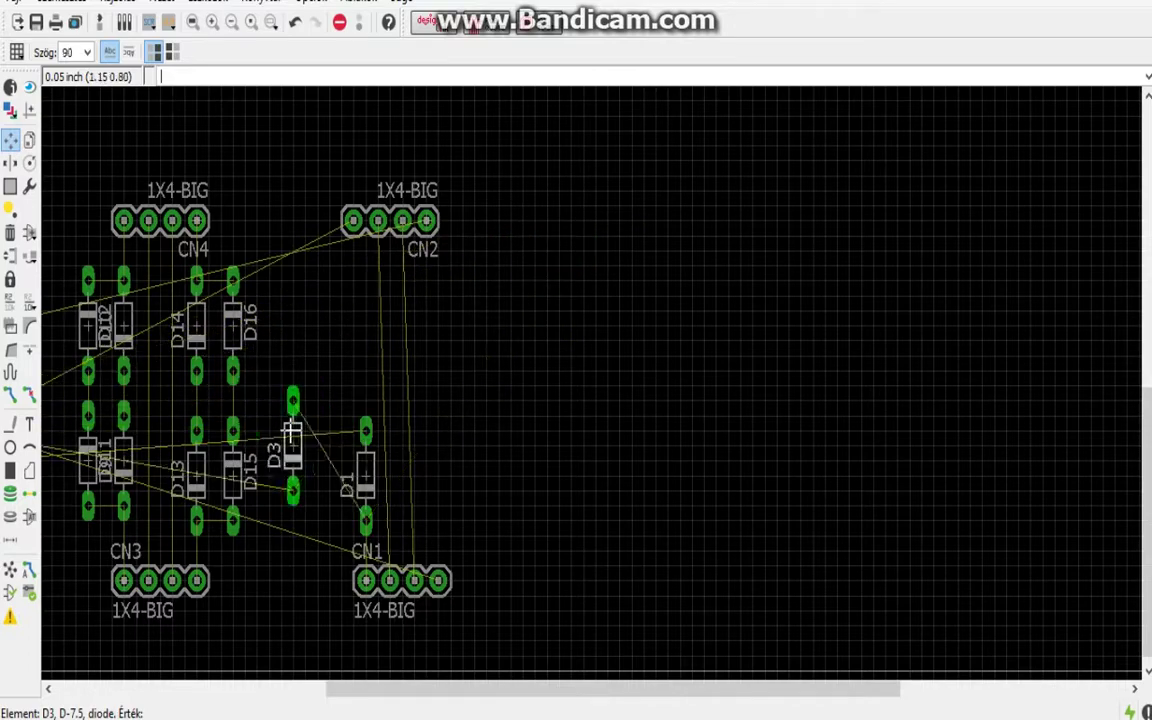
right_click(305, 420)
click(327, 491)
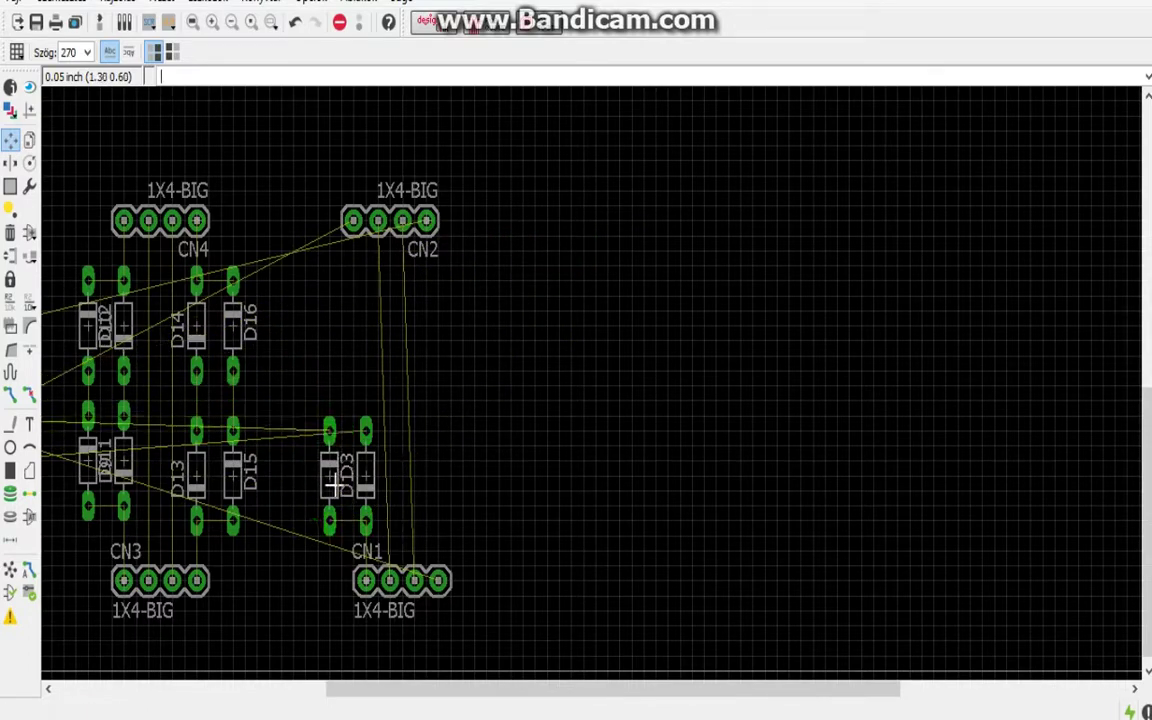
Step: Shift CN2 slightly right and stand D6 upright just below it
scroll(580, 511, down, 3)
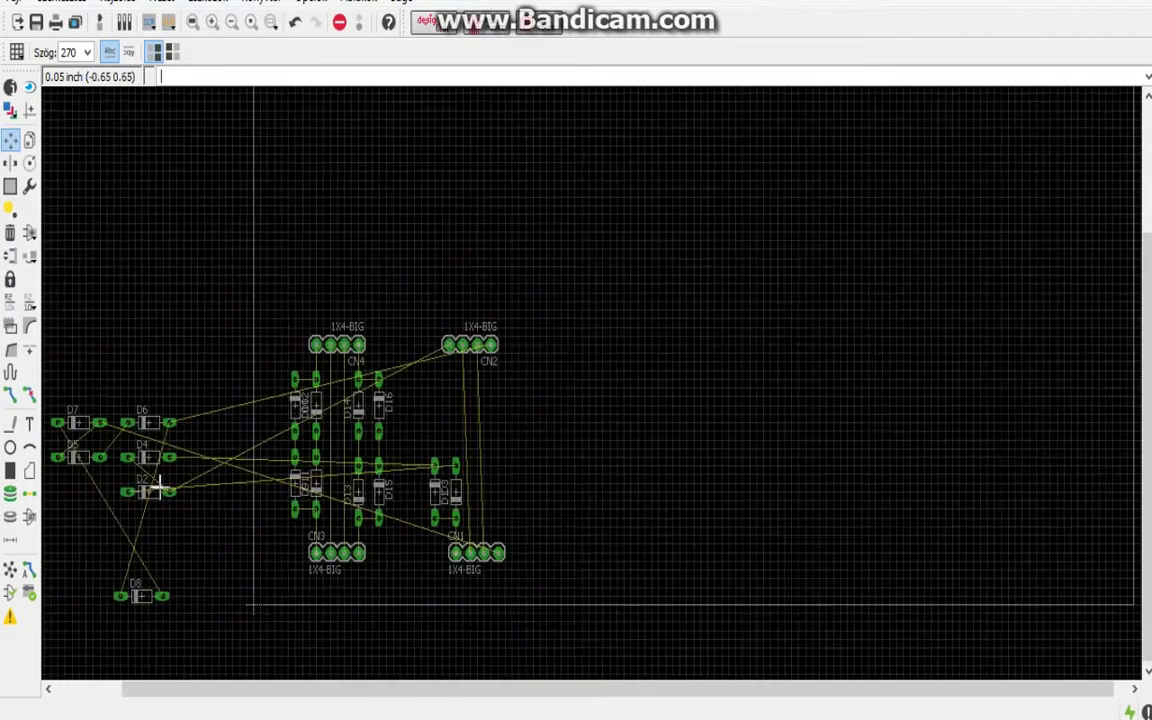
click(491, 358)
click(494, 357)
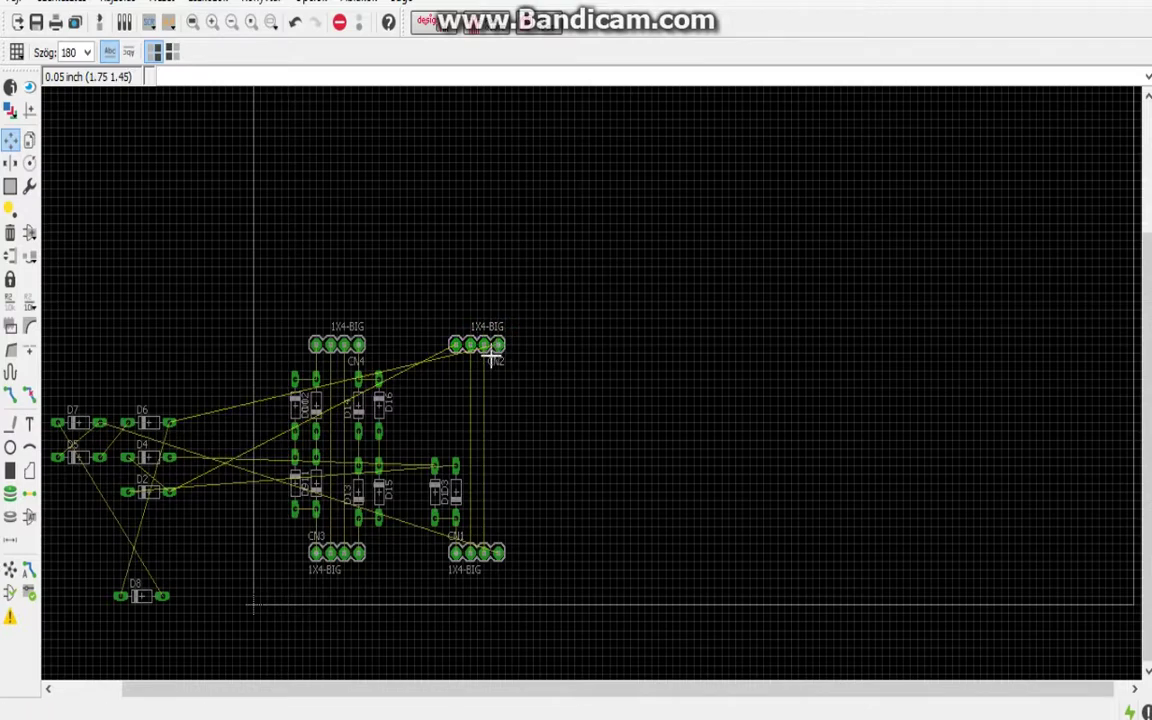
click(160, 435)
scroll(424, 422, up, 3)
right_click(540, 385)
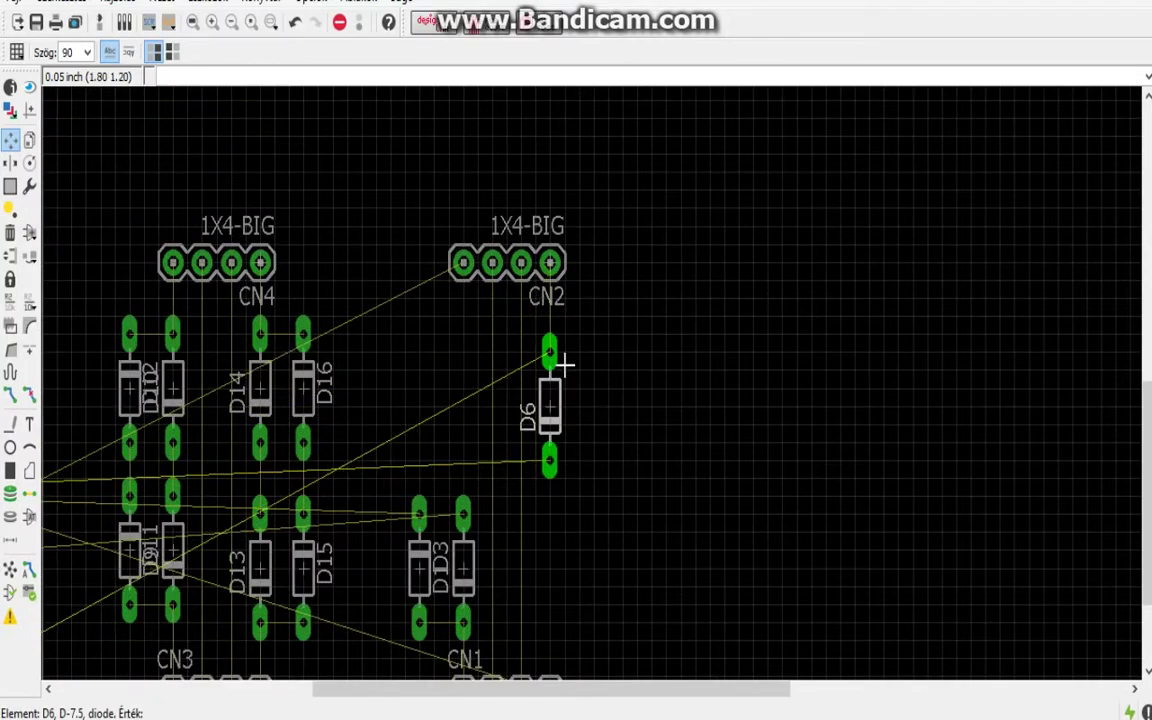
click(565, 362)
Step: Rotate D8 upright and align it right next to D6
scroll(527, 386, down, 3)
scroll(527, 386, down, 1)
click(116, 608)
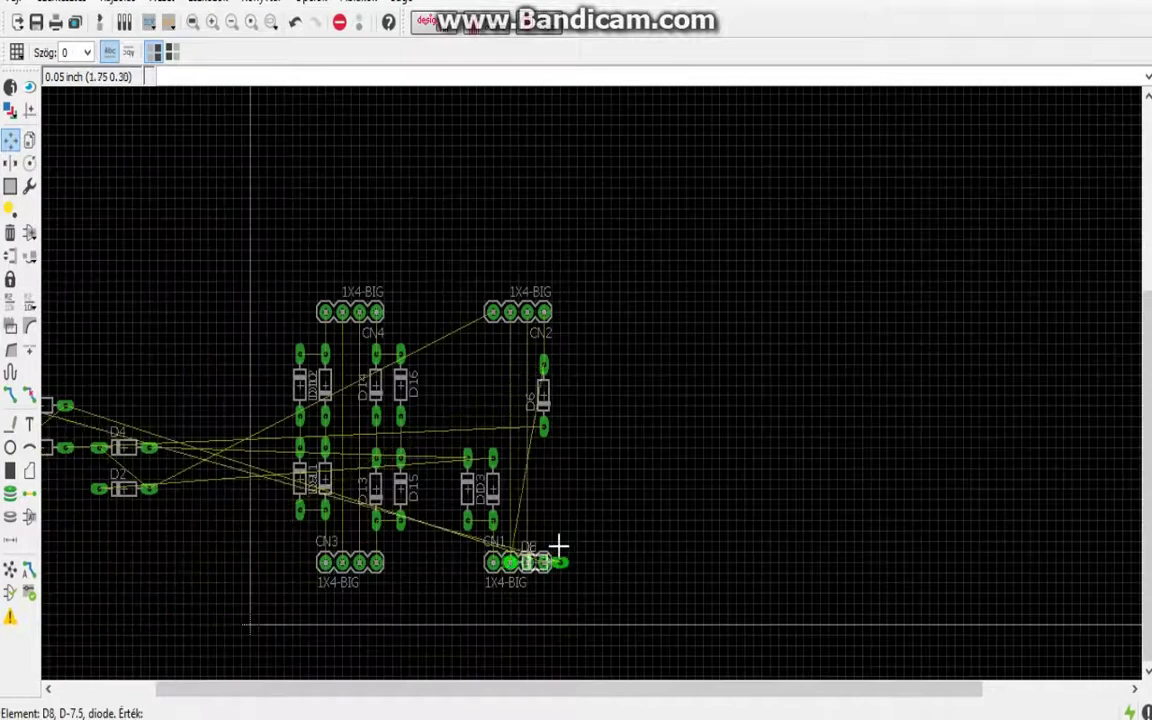
scroll(553, 553, up, 3)
scroll(565, 511, up, 1)
right_click(525, 443)
right_click(525, 443)
right_click(505, 360)
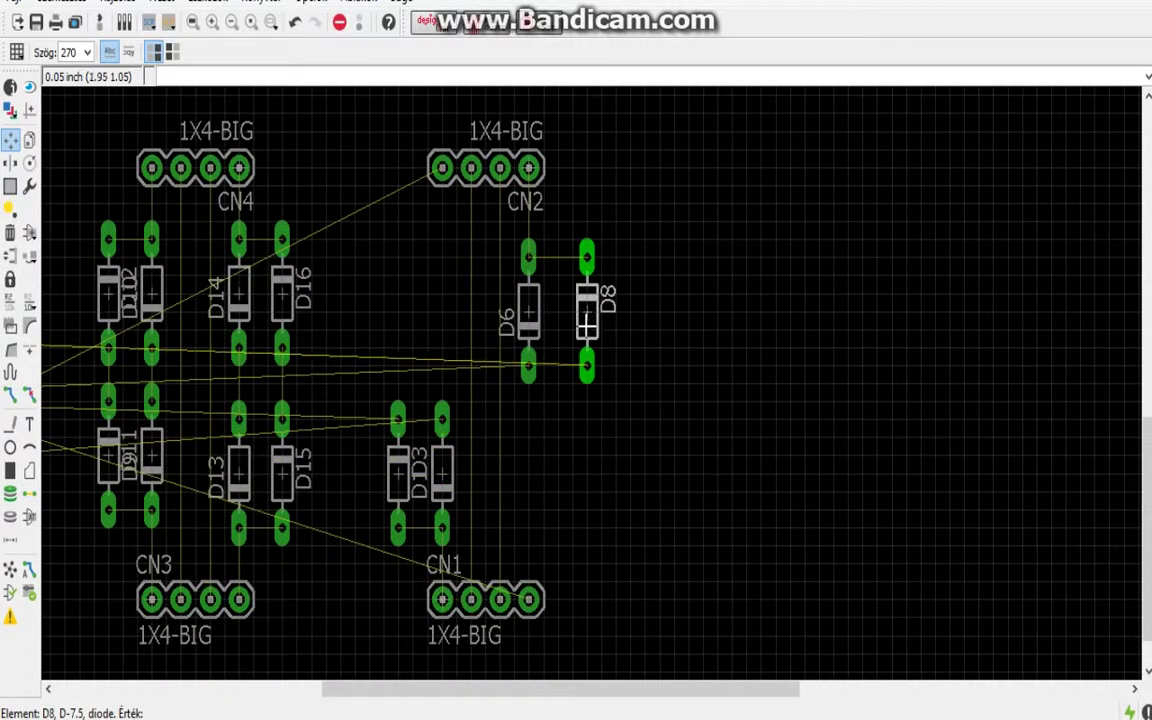
click(587, 322)
click(577, 349)
click(575, 330)
Step: Stand D4 upright above D3 and line D2 up vertically beside it
scroll(557, 346, down, 2)
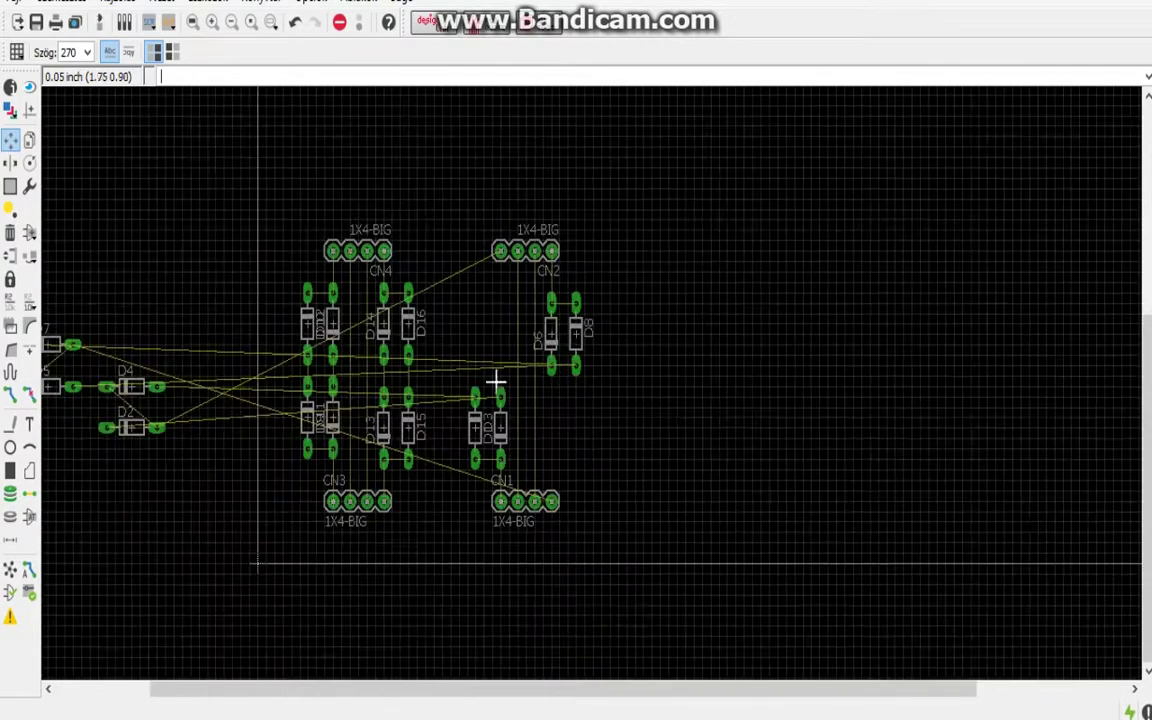
click(135, 393)
scroll(440, 440, up, 2)
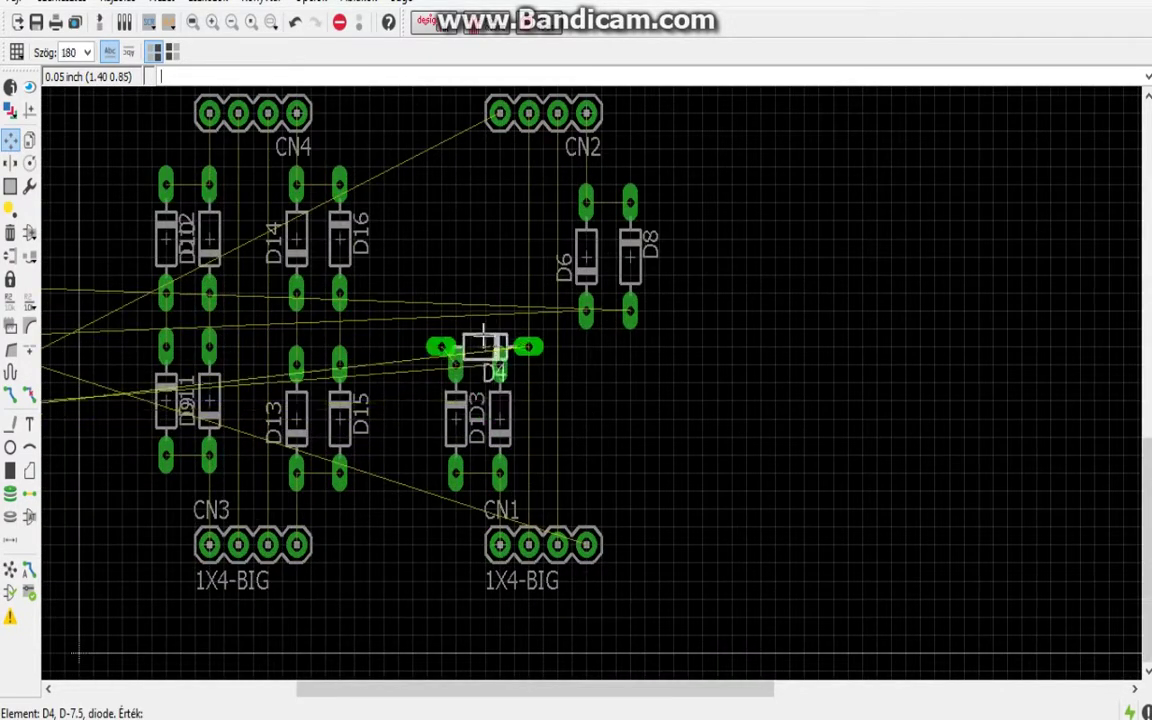
right_click(458, 290)
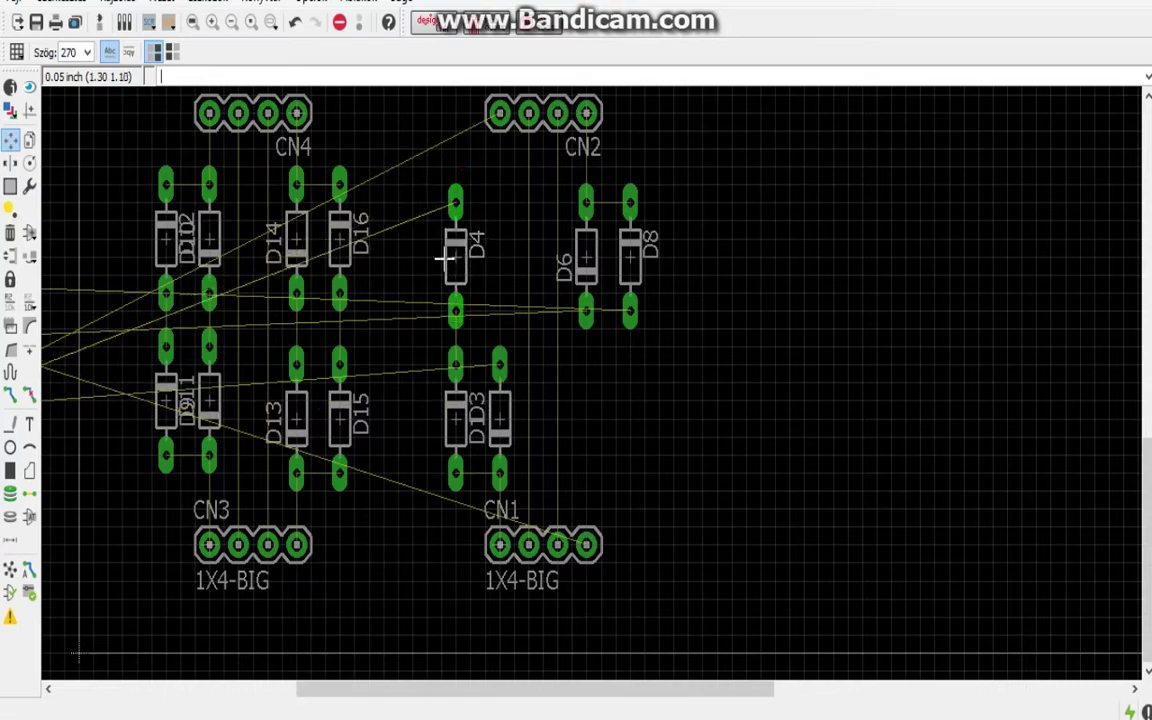
click(452, 258)
scroll(316, 323, down, 2)
click(80, 372)
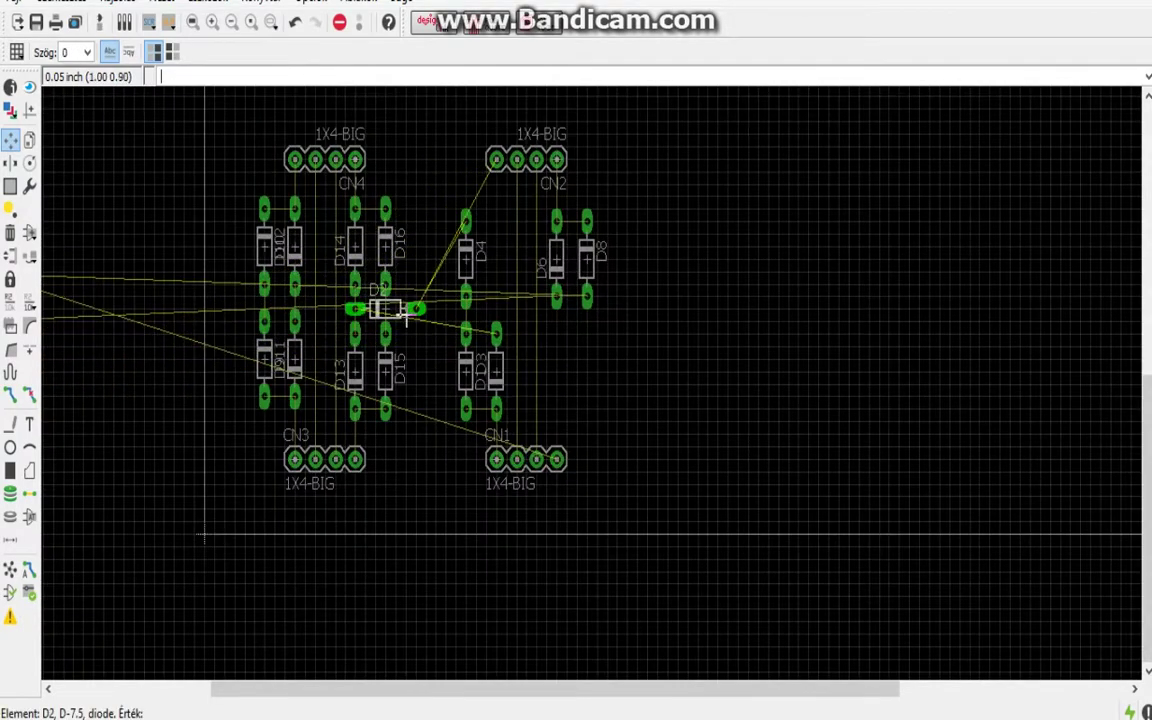
right_click(497, 240)
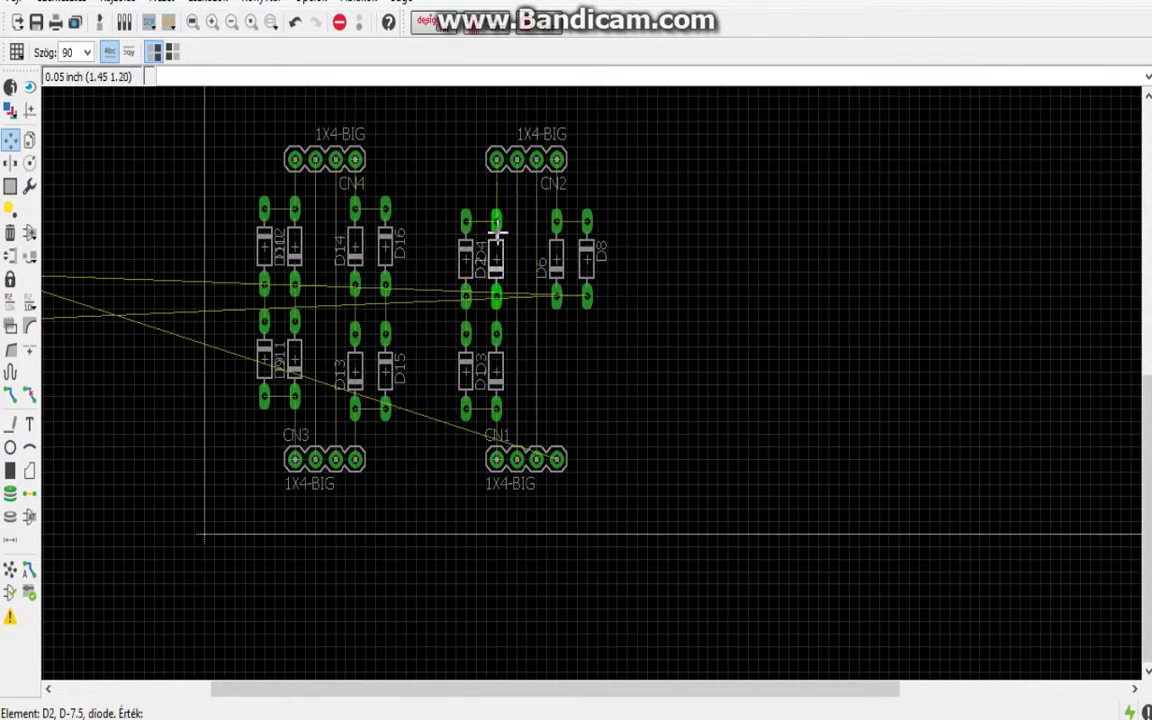
click(496, 230)
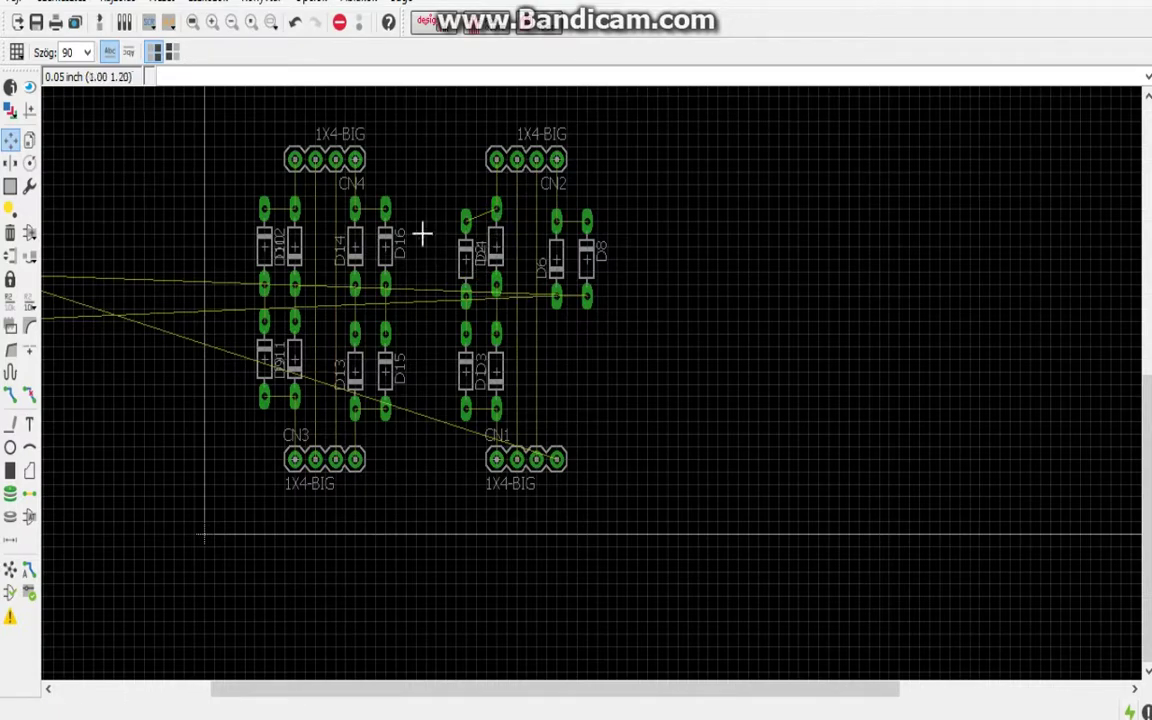
click(497, 252)
click(507, 272)
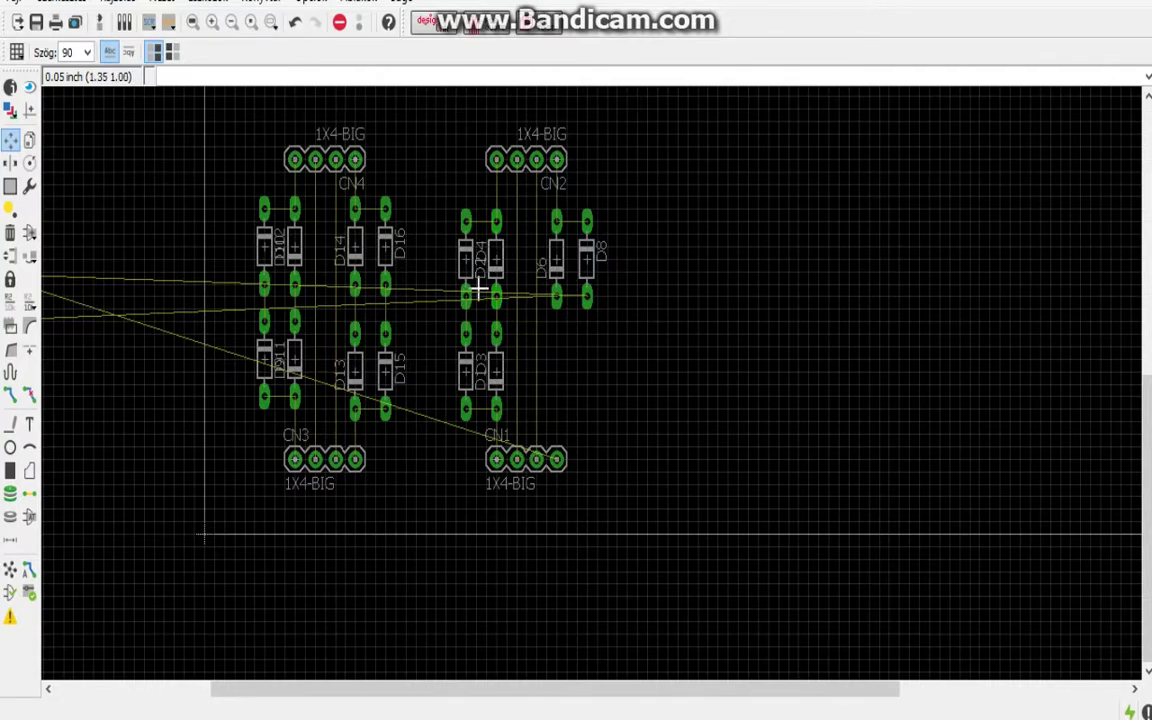
Step: Rotate D7 upright and place it below D6
scroll(480, 262, down, 2)
click(95, 268)
scroll(515, 332, up, 4)
right_click(545, 370)
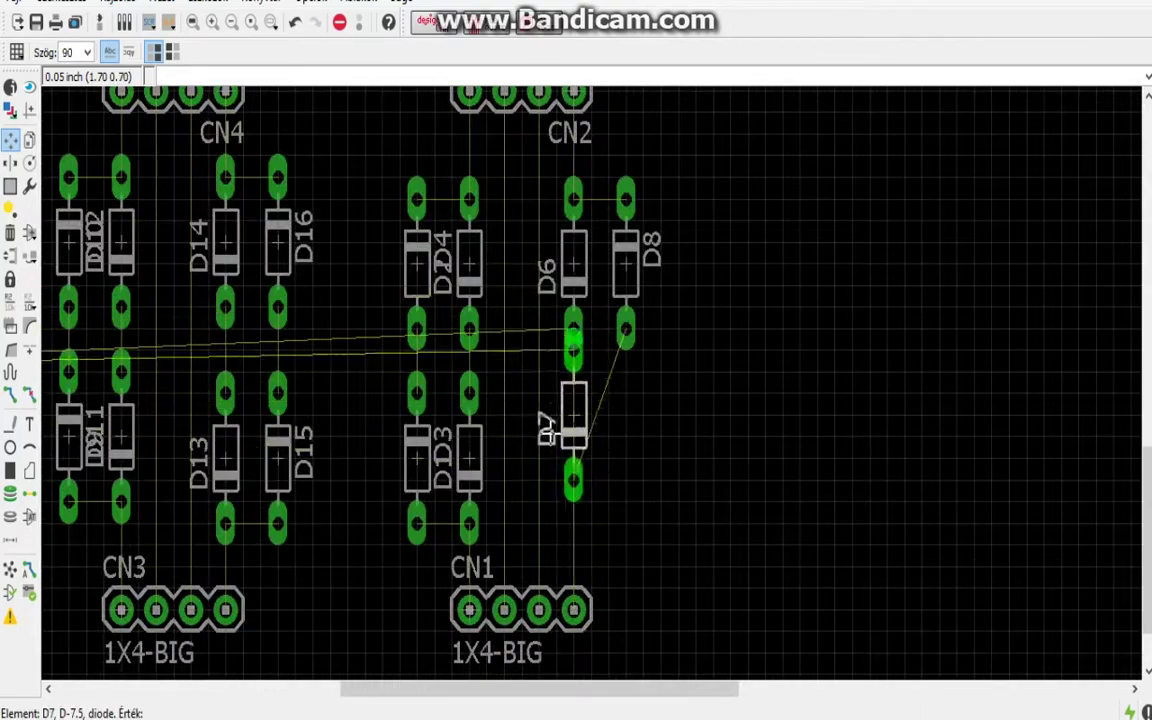
right_click(560, 400)
right_click(560, 400)
click(585, 435)
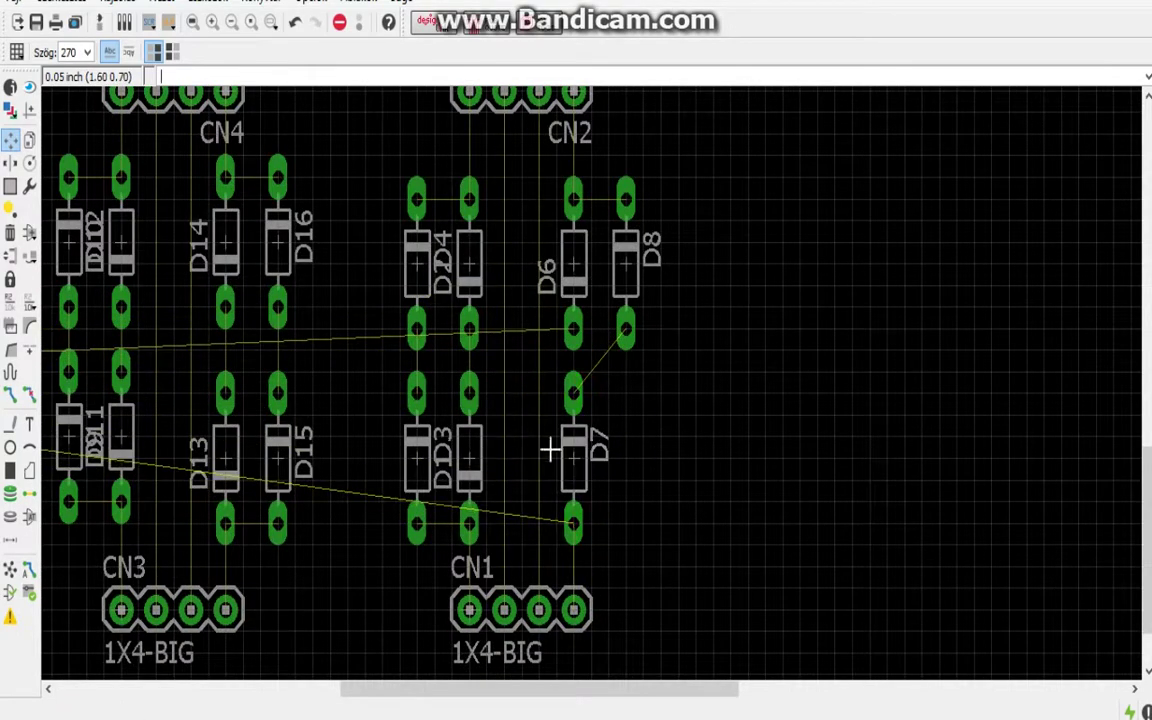
Step: Put D7 in the column under D8 and D5 upright under D6
scroll(198, 442, down, 3)
scroll(154, 417, down, 1)
scroll(692, 452, down, 1)
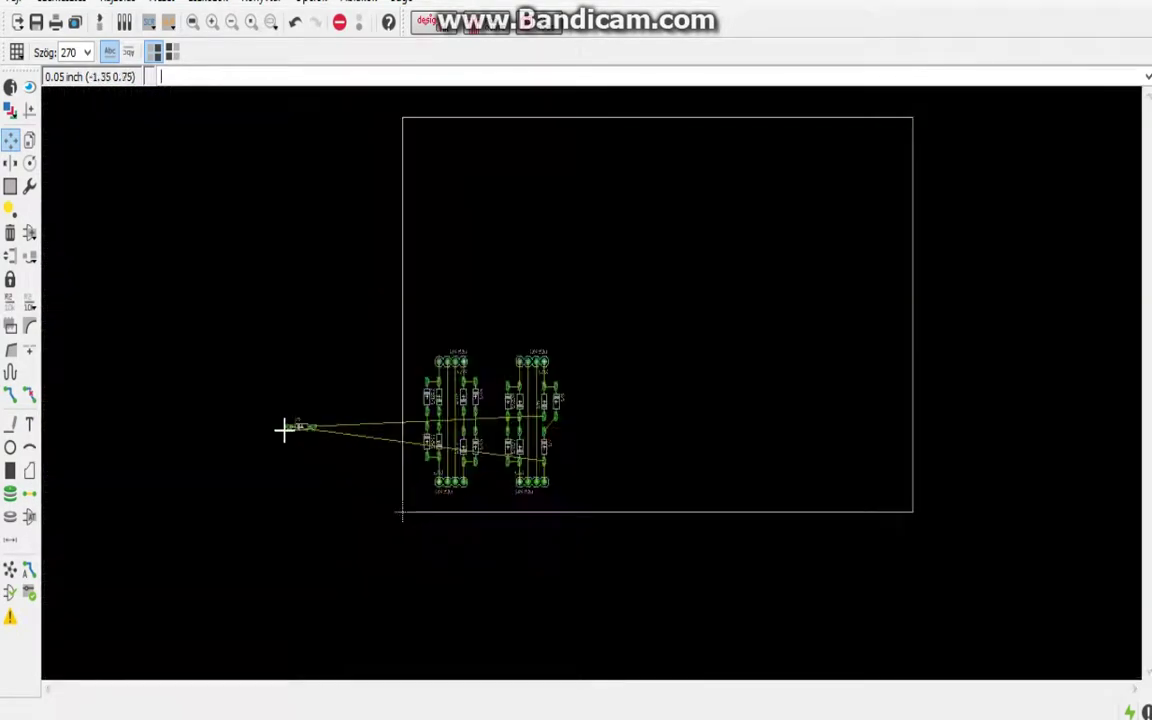
click(283, 429)
scroll(690, 500, up, 1)
scroll(622, 468, up, 2)
click(320, 380)
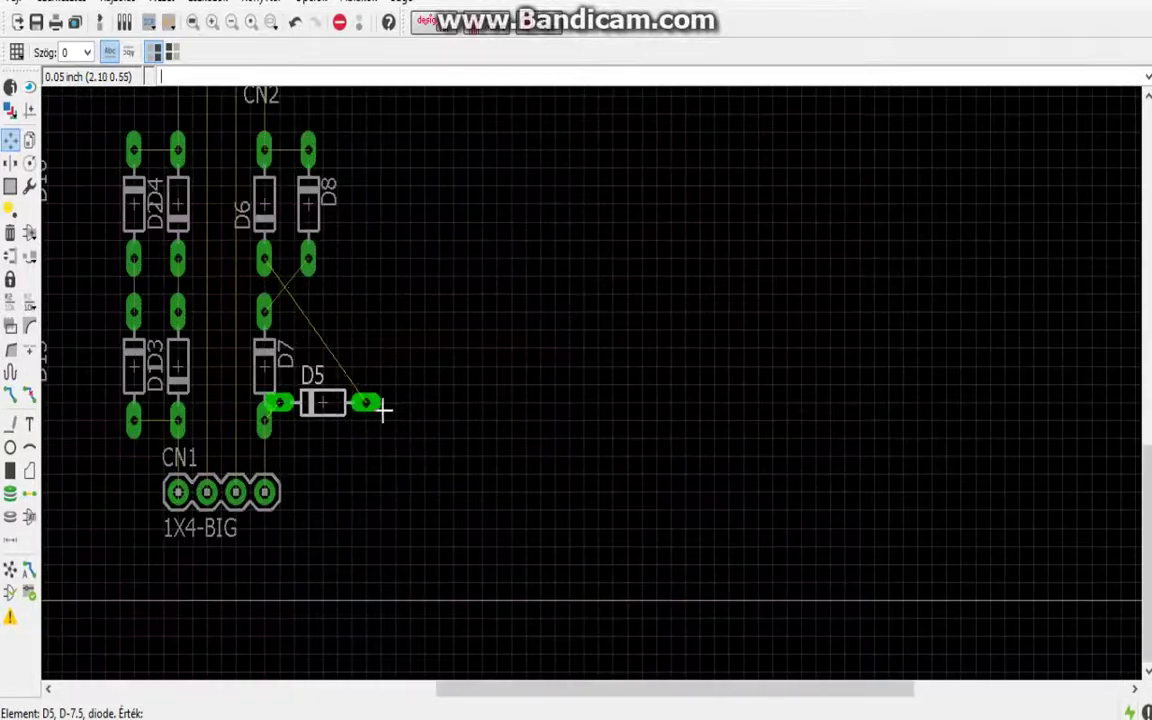
click(257, 340)
click(318, 368)
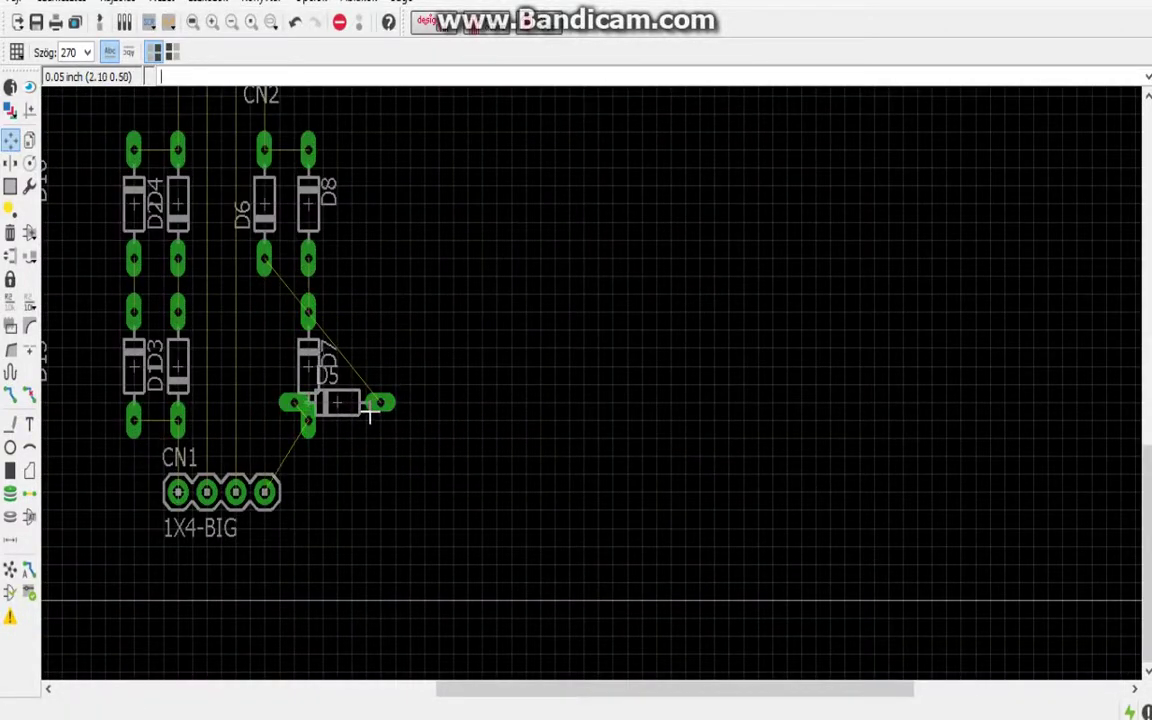
click(337, 402)
right_click(270, 380)
click(272, 335)
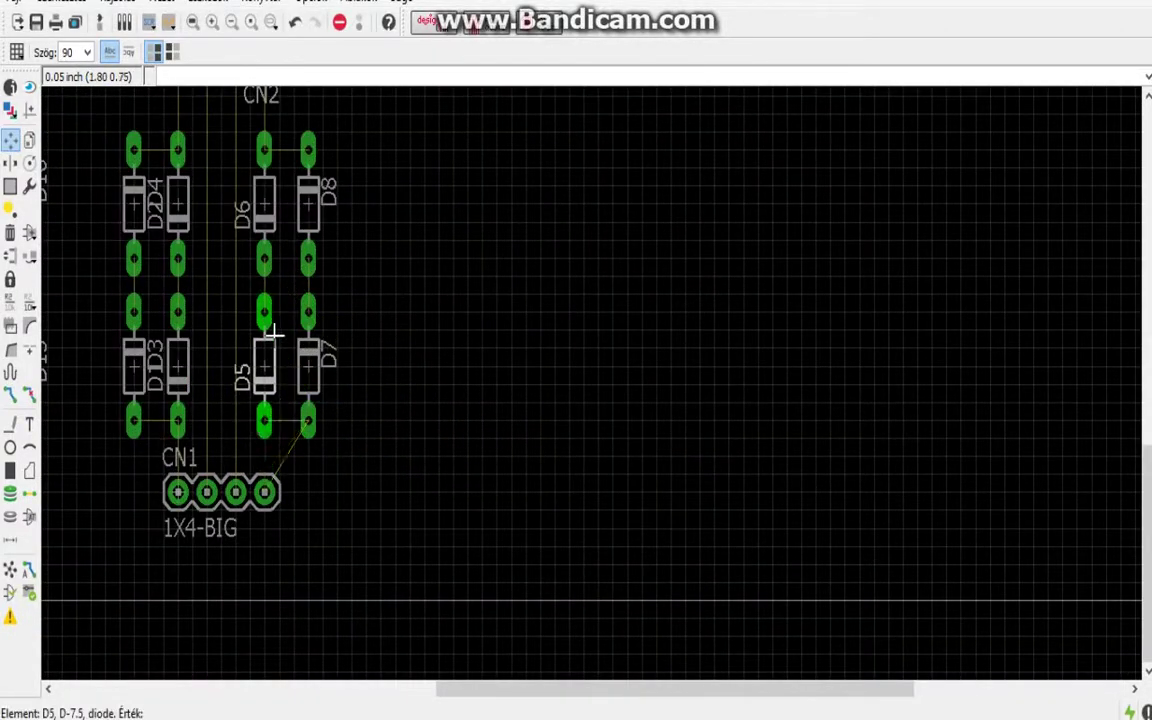
Step: Run Ratsnest to recalculate the shortest airwire connections
scroll(401, 420, down, 1)
scroll(406, 547, down, 1)
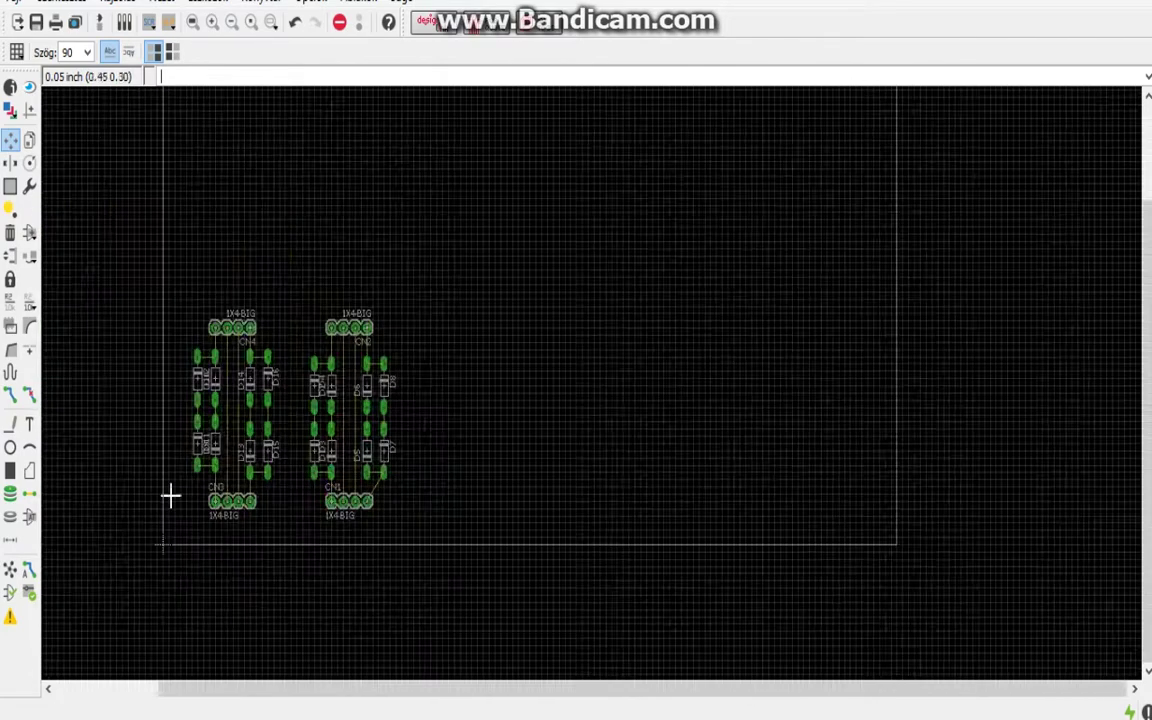
click(10, 566)
scroll(468, 417, down, 1)
scroll(430, 373, up, 2)
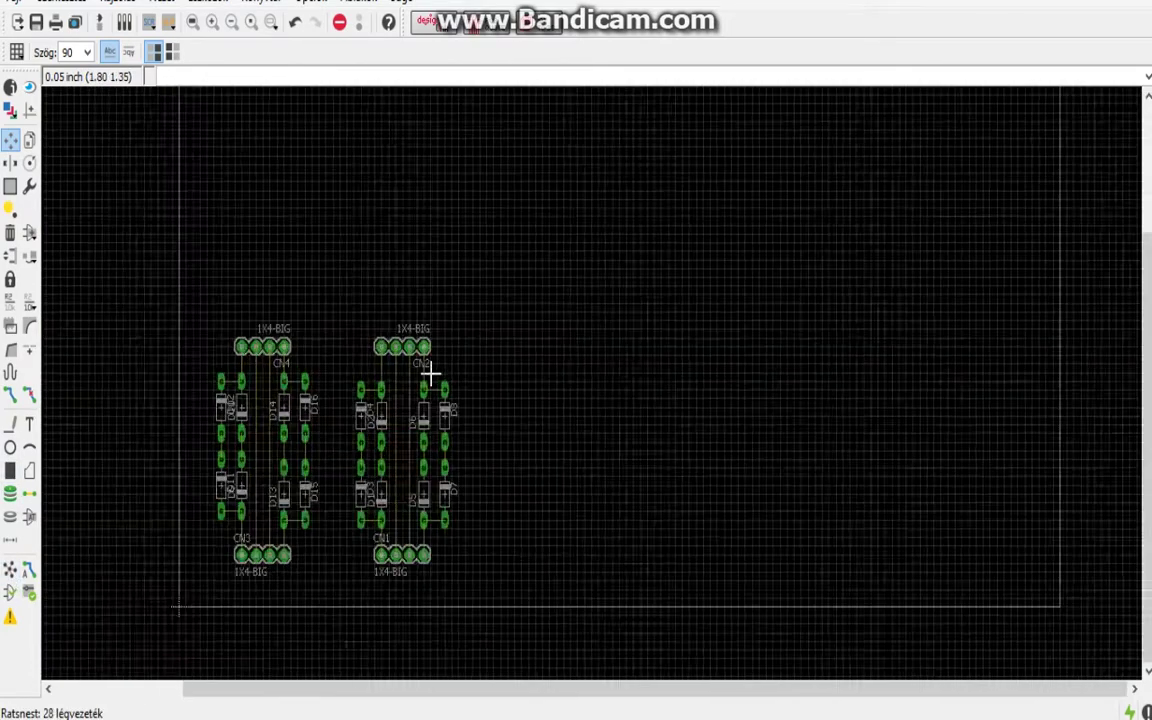
scroll(430, 373, up, 1)
Step: Set the bottom-layer trace width to 0.04 and route the left diodes to CN4's first pad
click(10, 395)
scroll(172, 383, up, 1)
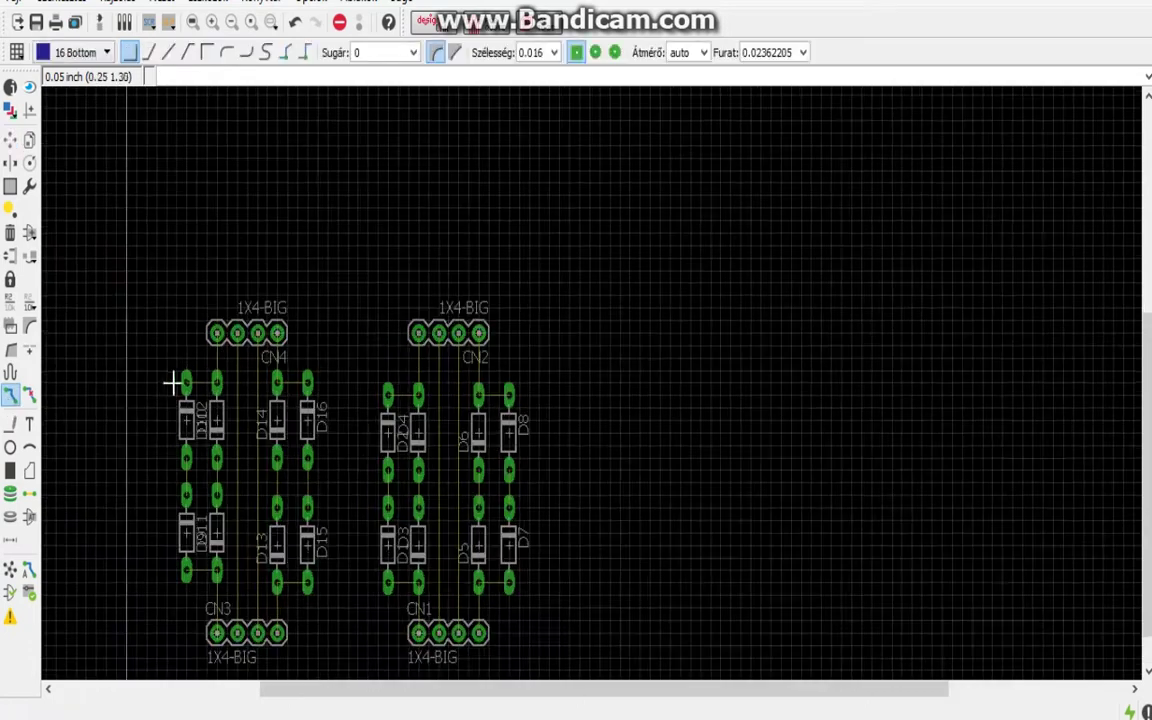
click(553, 52)
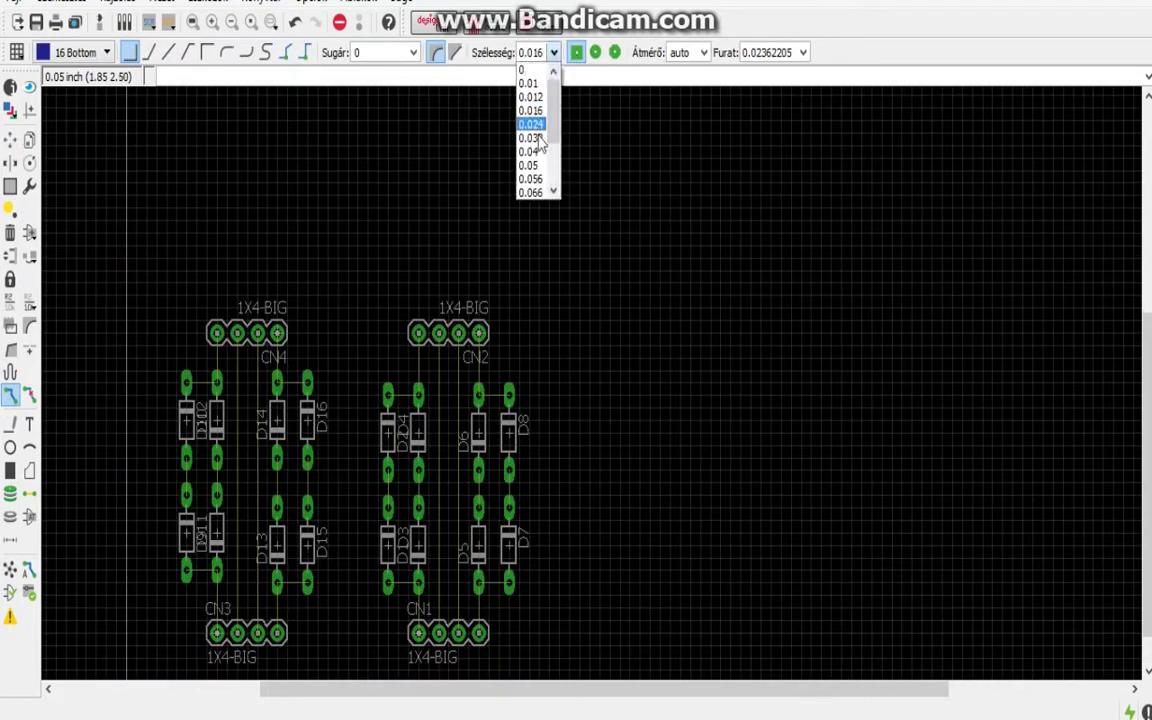
click(531, 151)
click(188, 380)
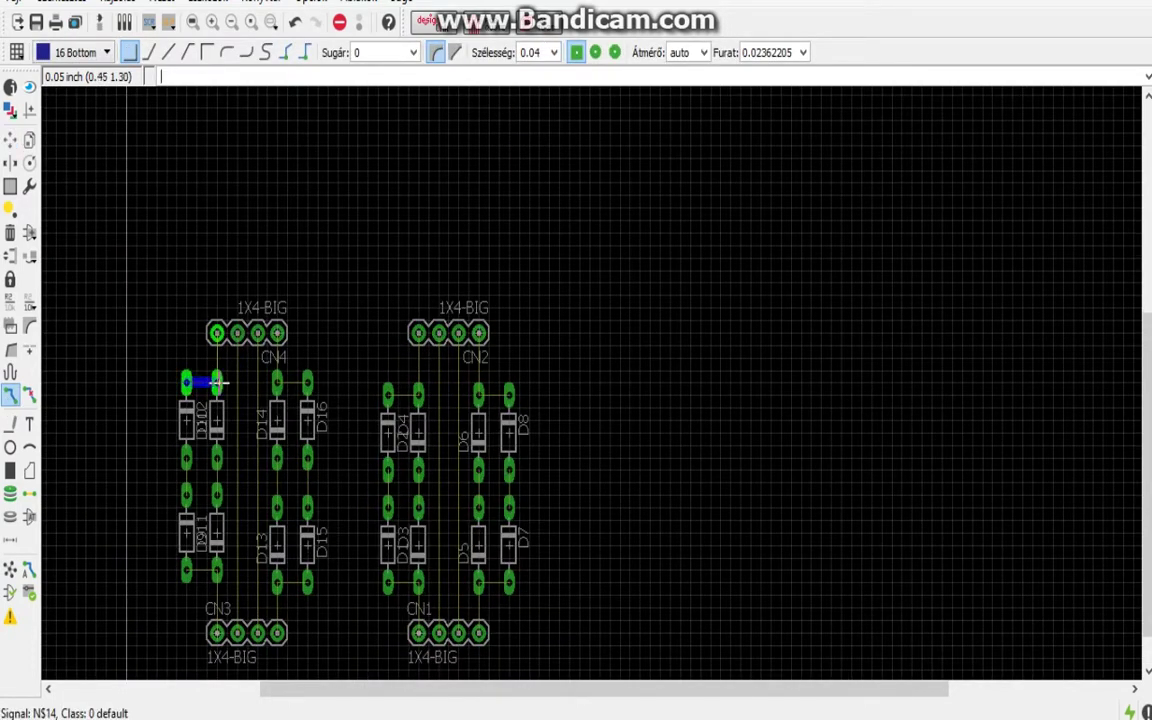
click(216, 333)
scroll(283, 442, down, 2)
scroll(210, 410, up, 4)
click(212, 400)
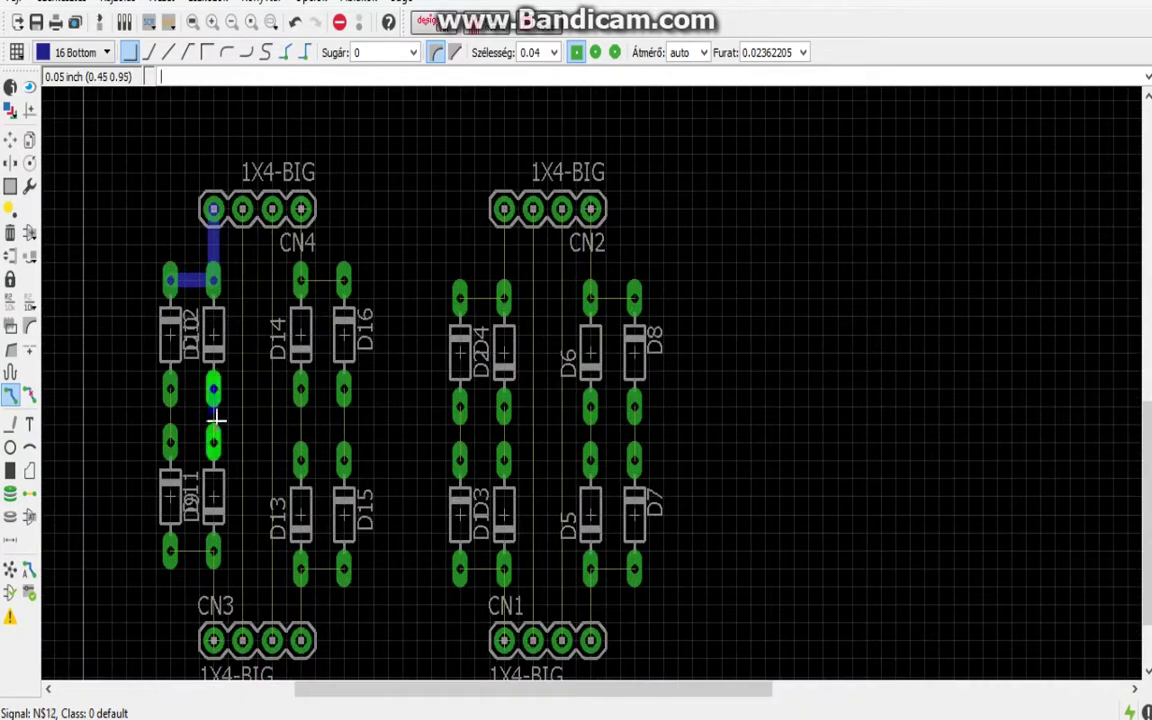
click(171, 386)
click(170, 441)
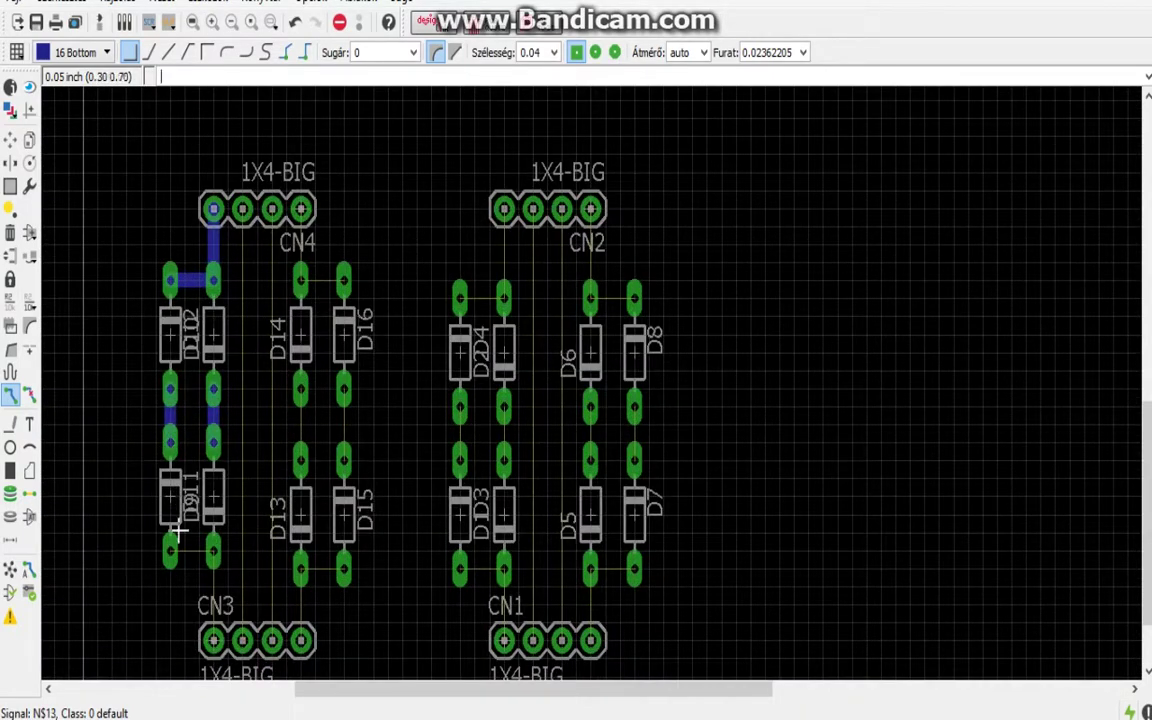
click(213, 549)
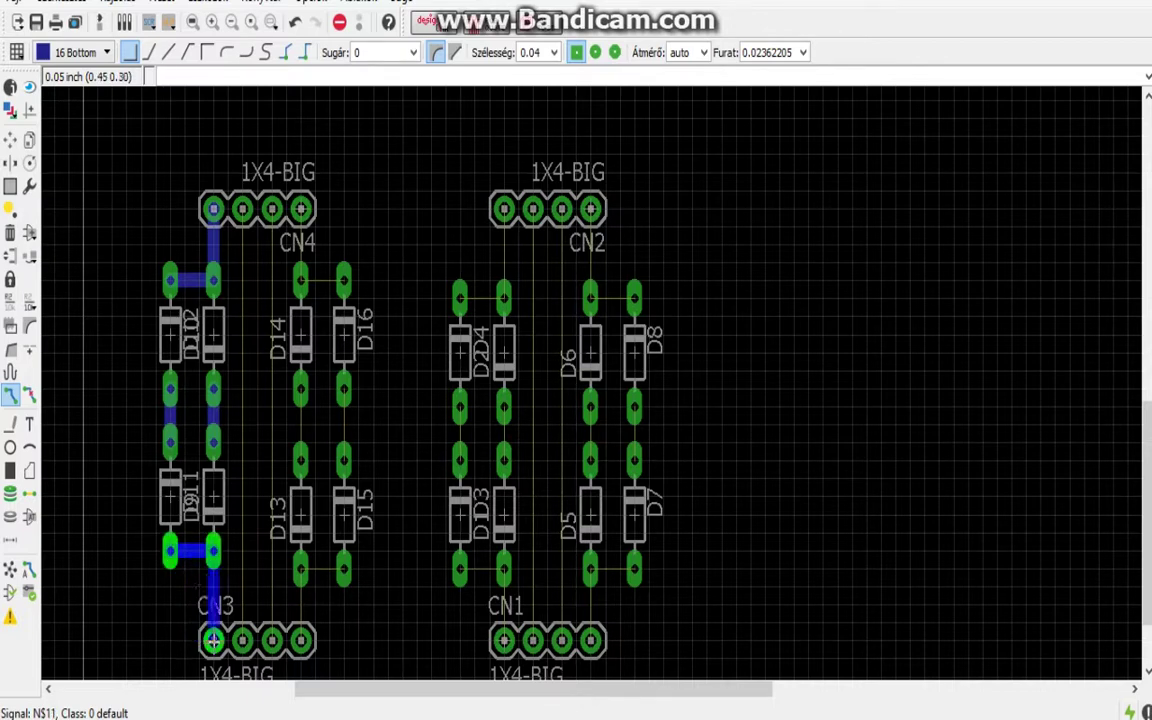
Step: Route CN3's second and third pads to CN4, and CN3's fourth pad to D13 and D15
click(242, 640)
click(242, 209)
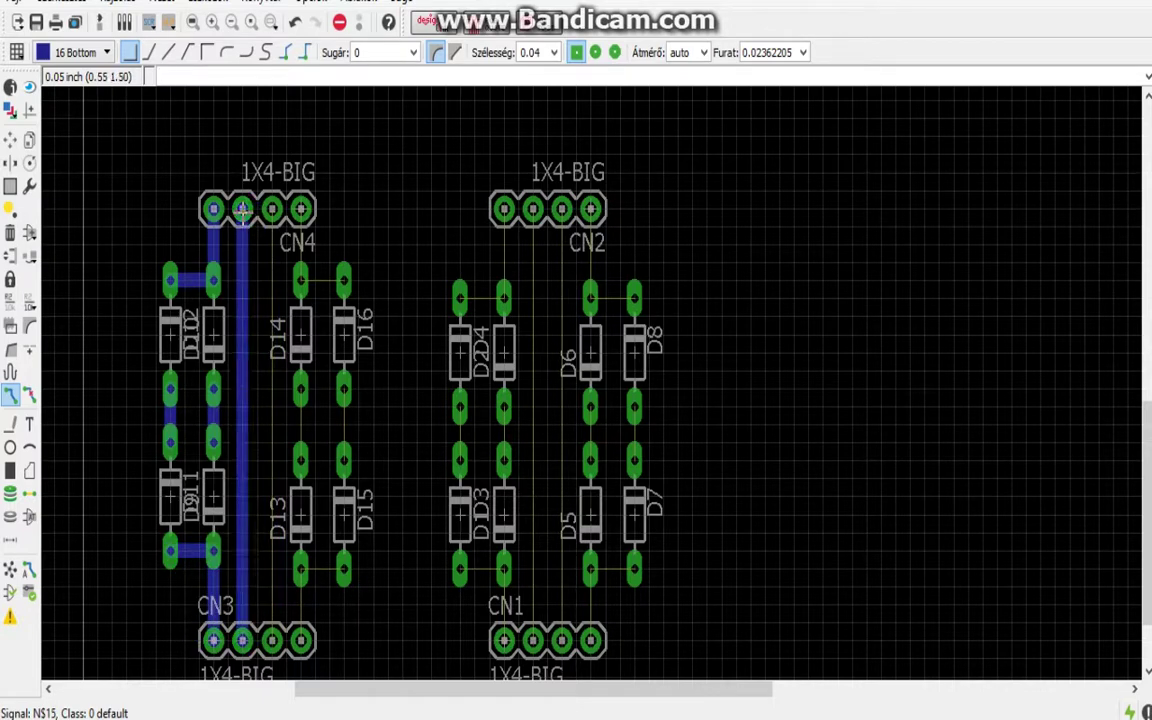
click(271, 636)
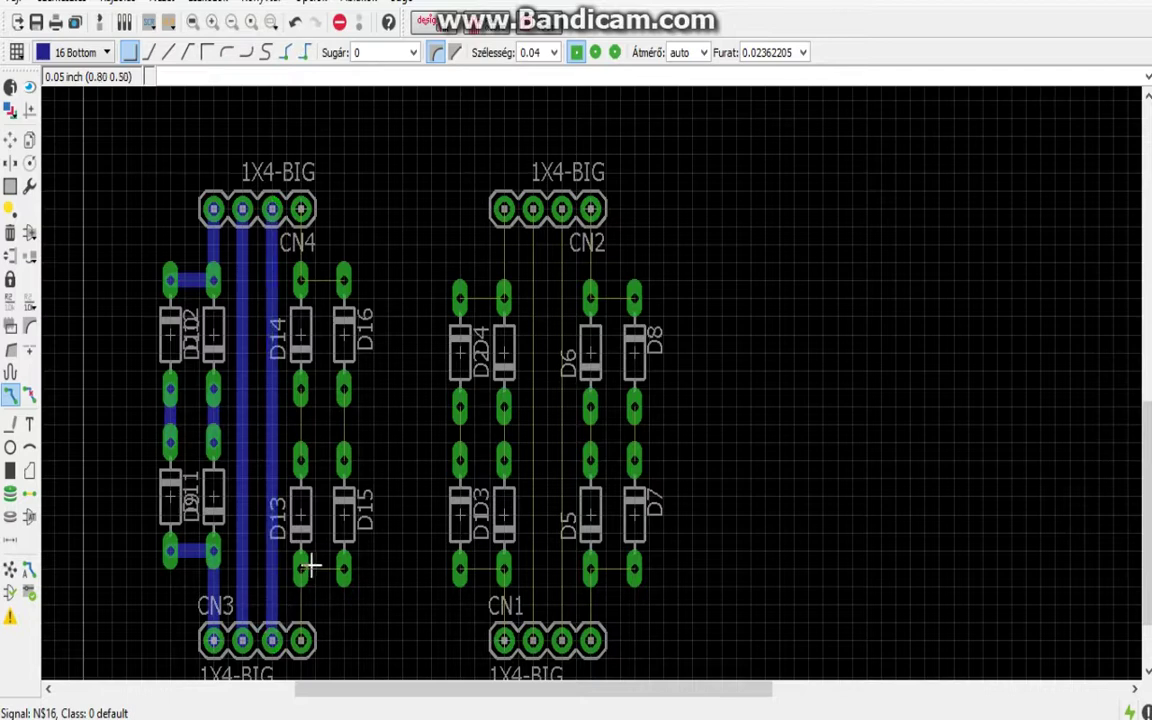
click(297, 625)
click(298, 625)
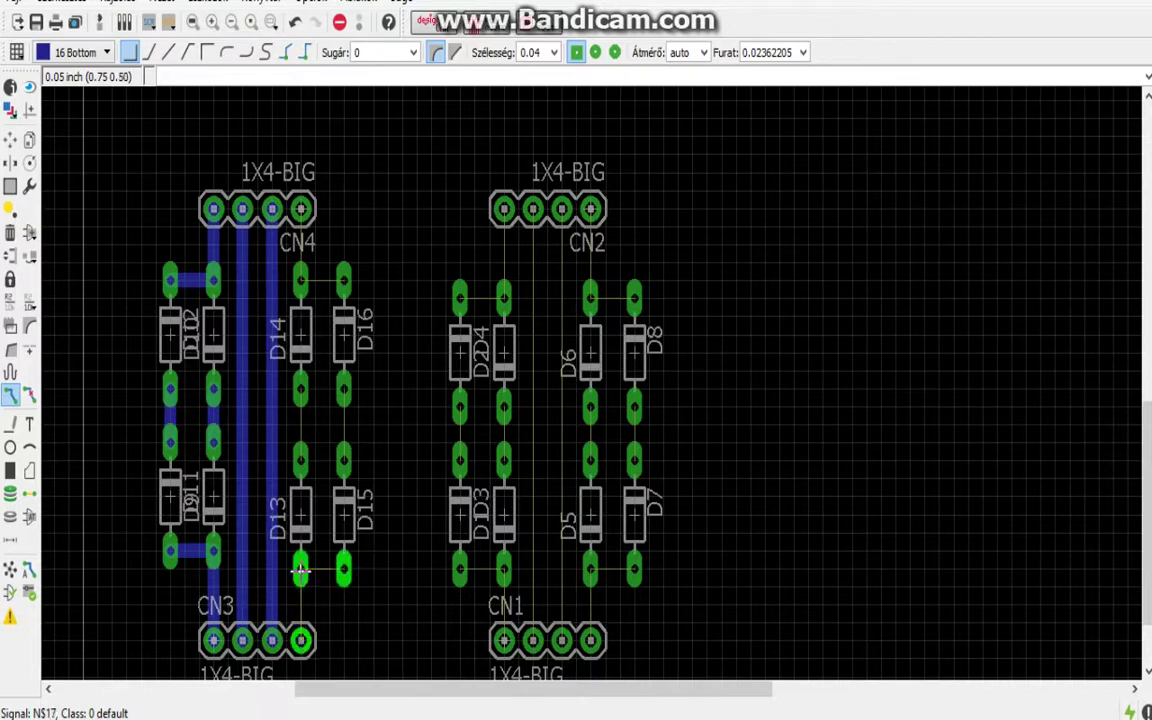
click(300, 570)
click(301, 636)
click(301, 620)
Step: Link D13 to D15, D15 to D16, D14 to D13, and D14's upper pad to D16
click(343, 570)
click(343, 460)
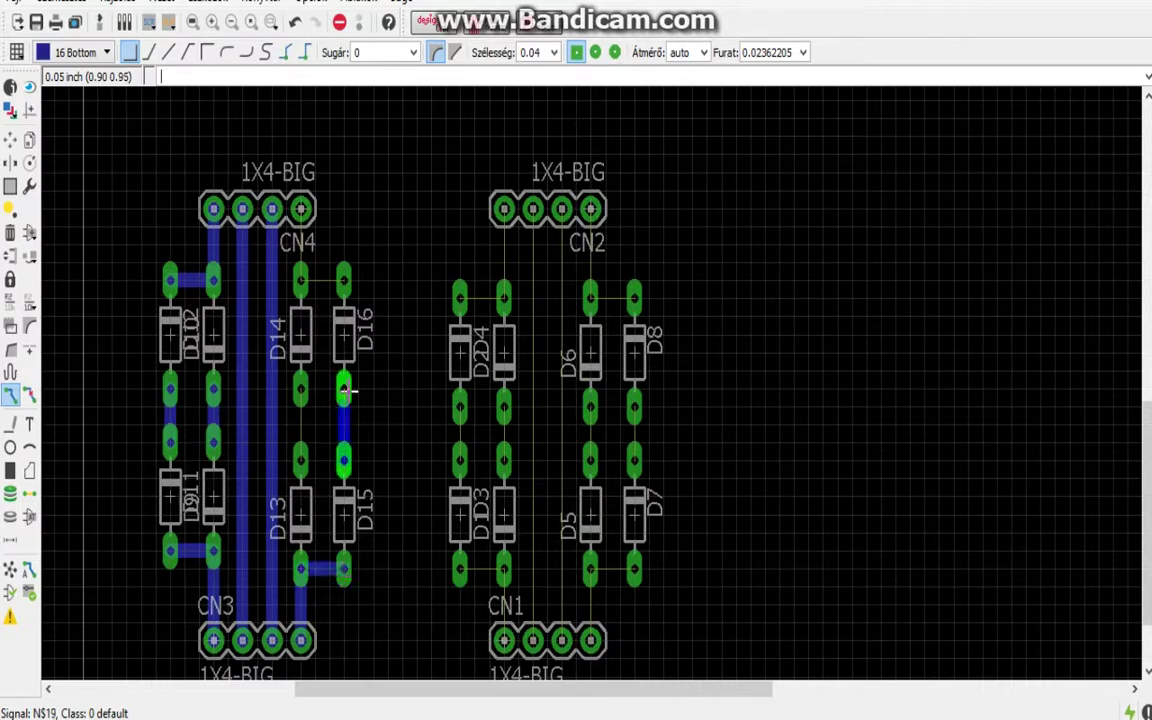
click(343, 390)
click(300, 390)
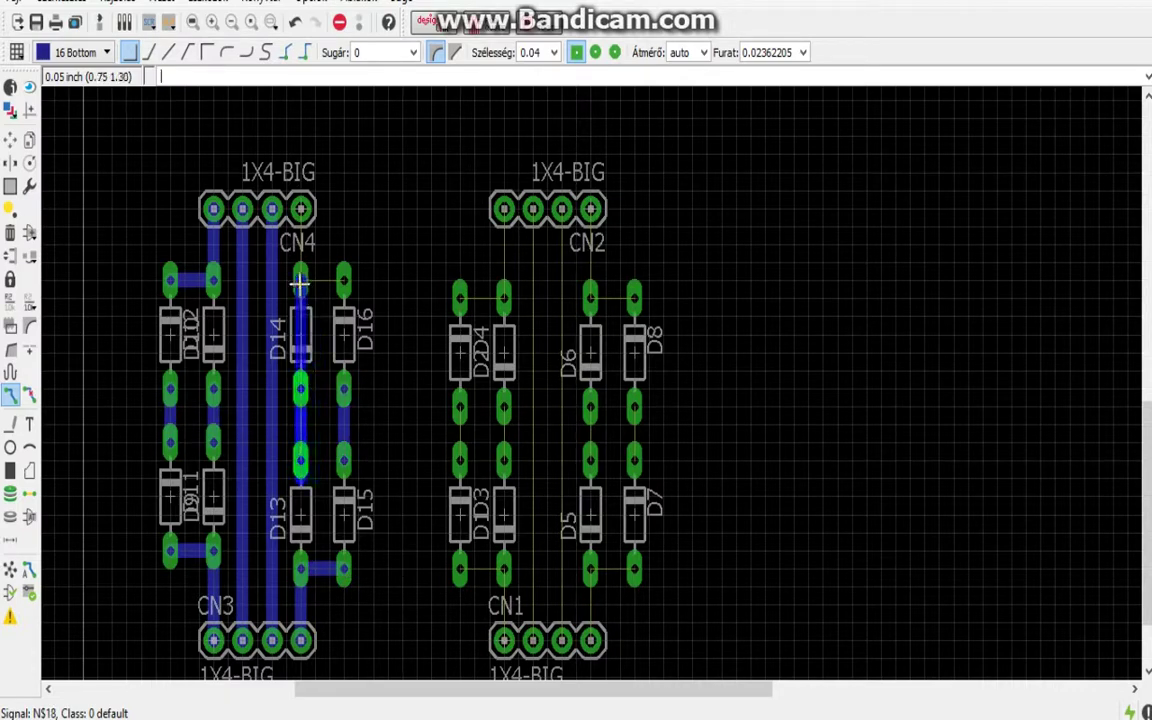
click(300, 458)
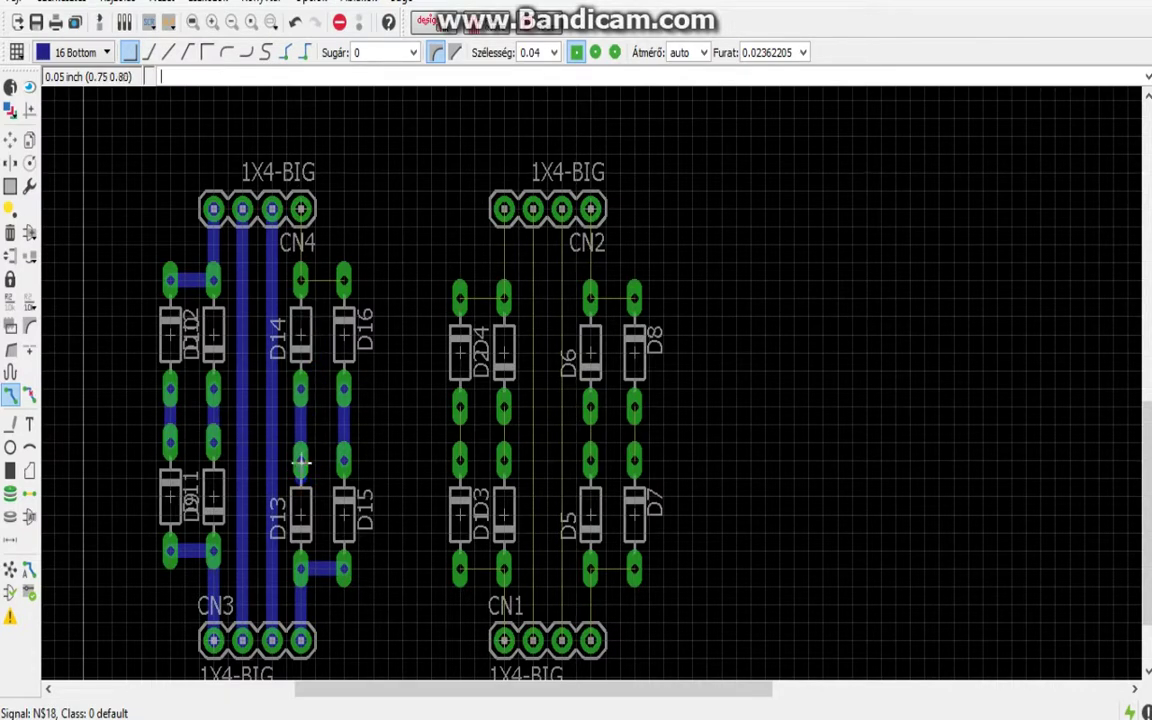
click(300, 278)
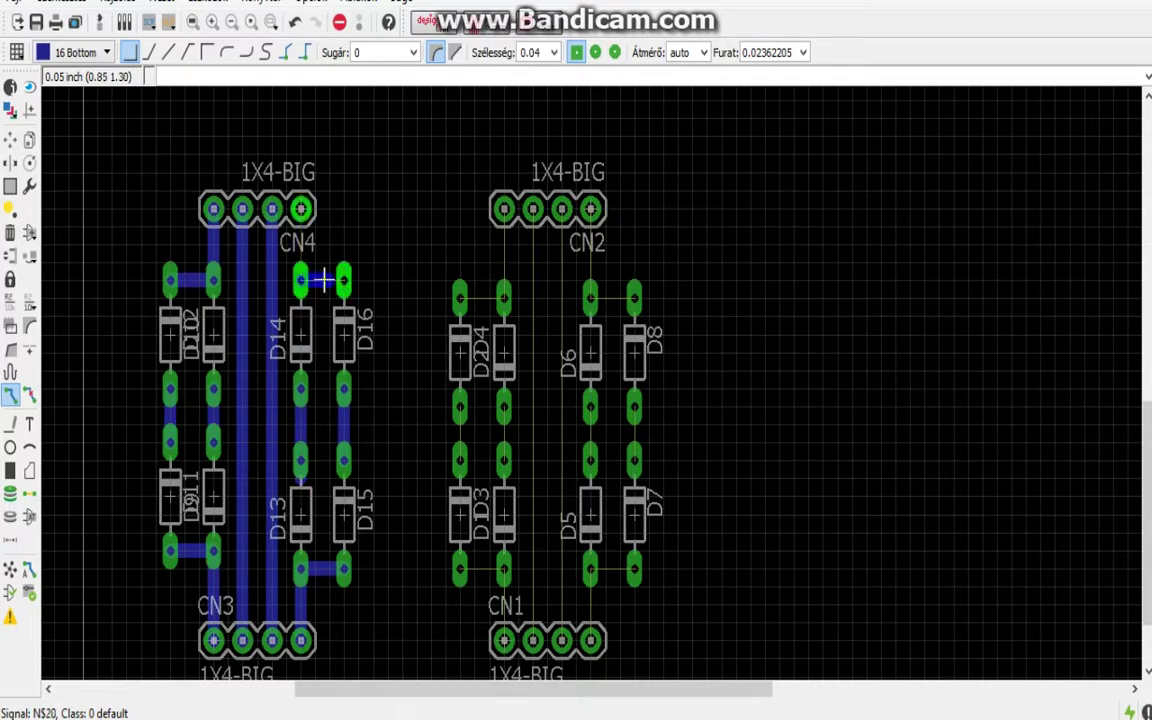
click(343, 280)
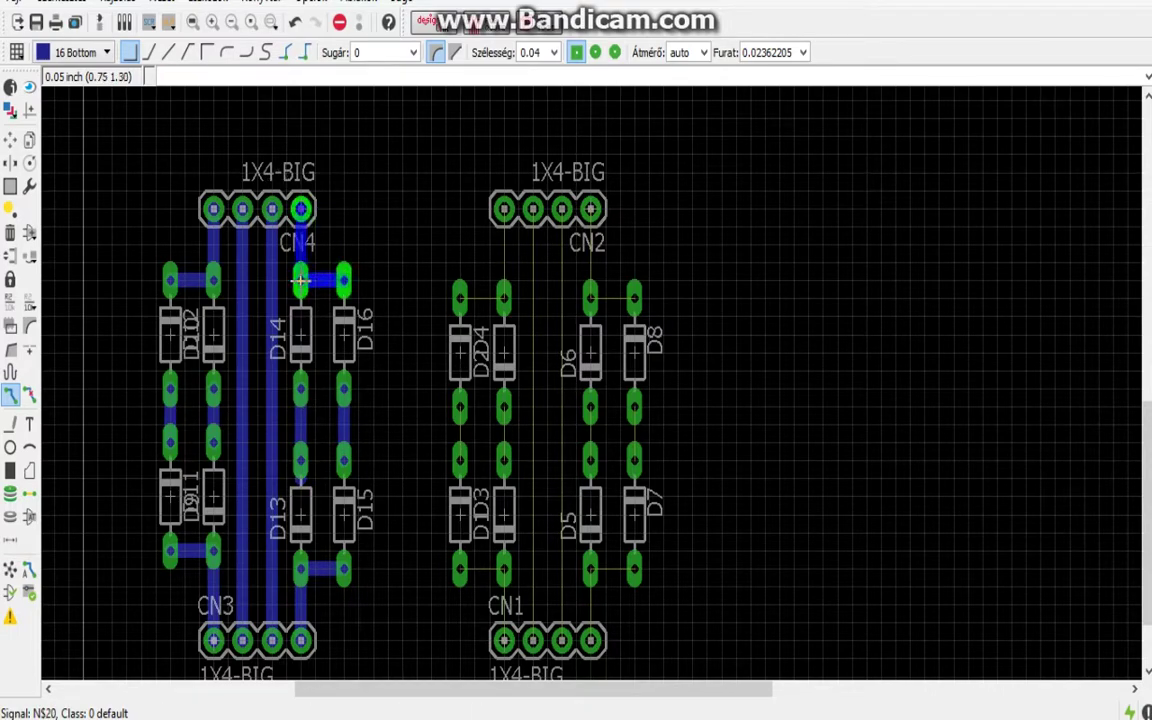
Step: Route CN2 pin 1 to D2's upper pad and join D2's middle and lower pads
scroll(541, 230, up, 3)
click(467, 195)
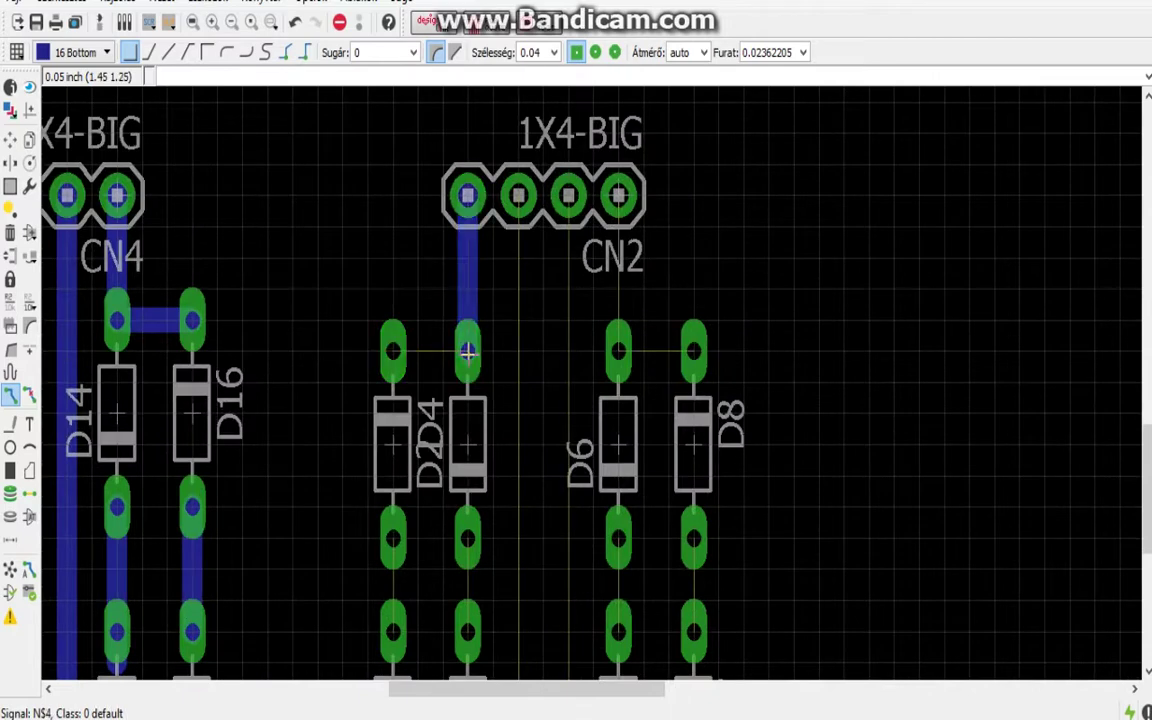
click(398, 350)
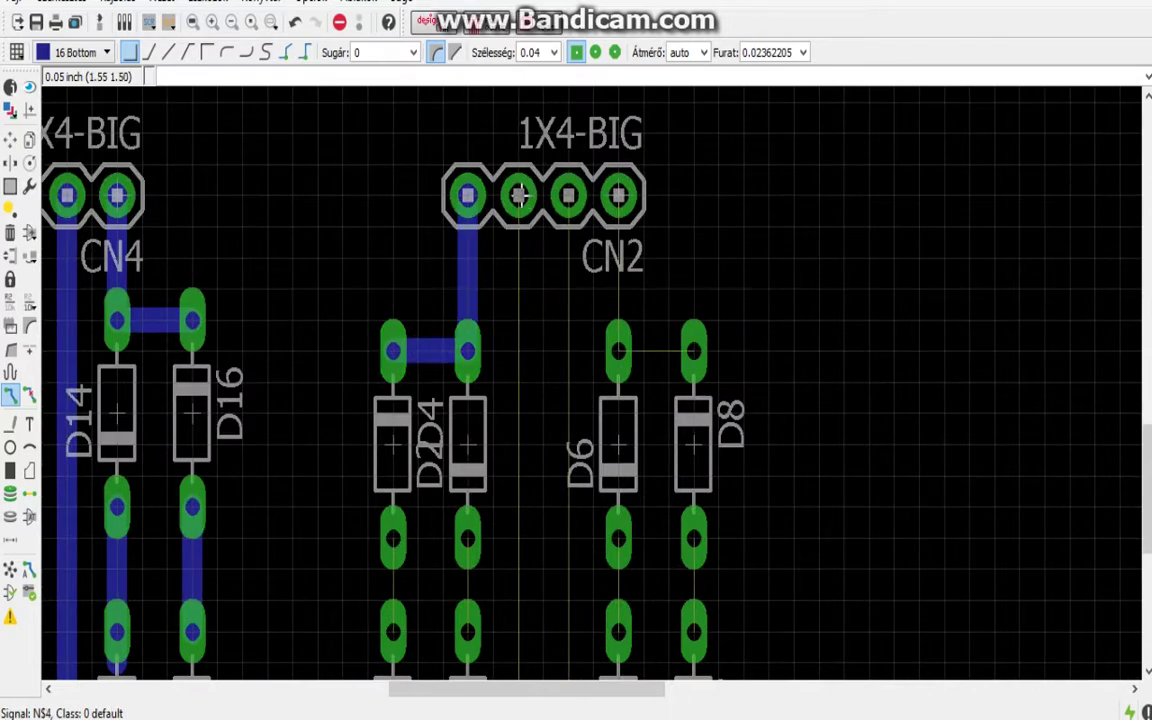
click(393, 538)
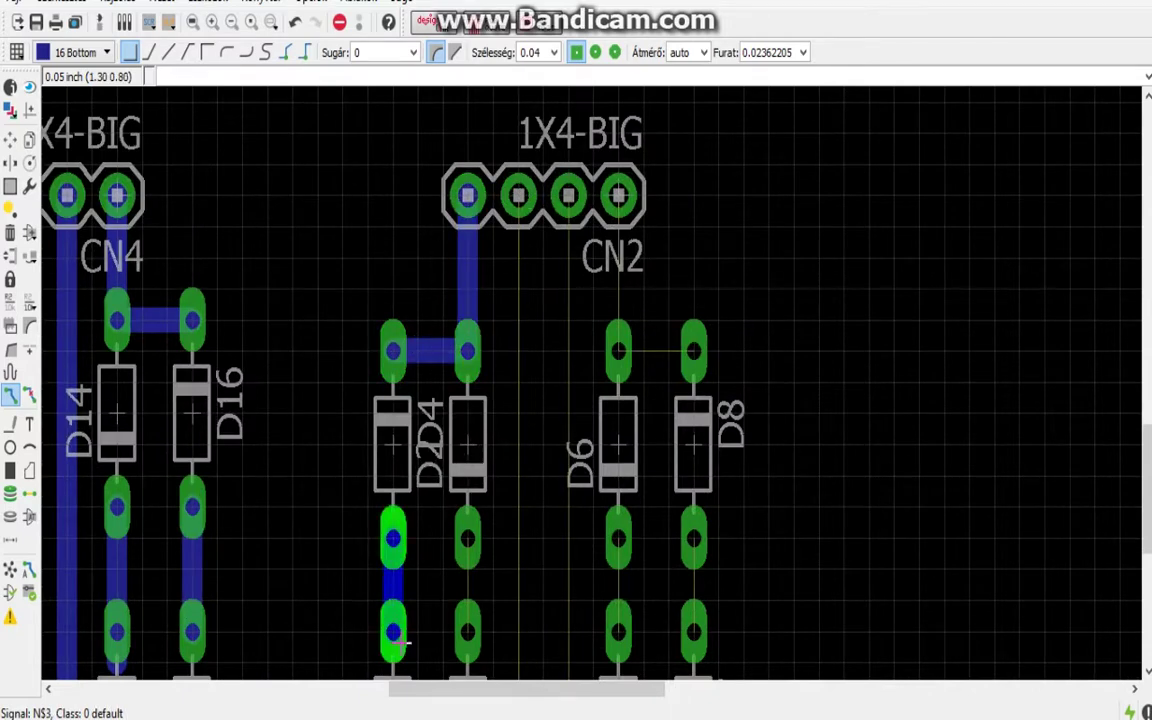
click(393, 630)
Step: Join the middle and lower pads of D4, D6 and D8, link D6–D8 tops, and route CN2 pin 4
click(467, 538)
click(467, 630)
click(618, 538)
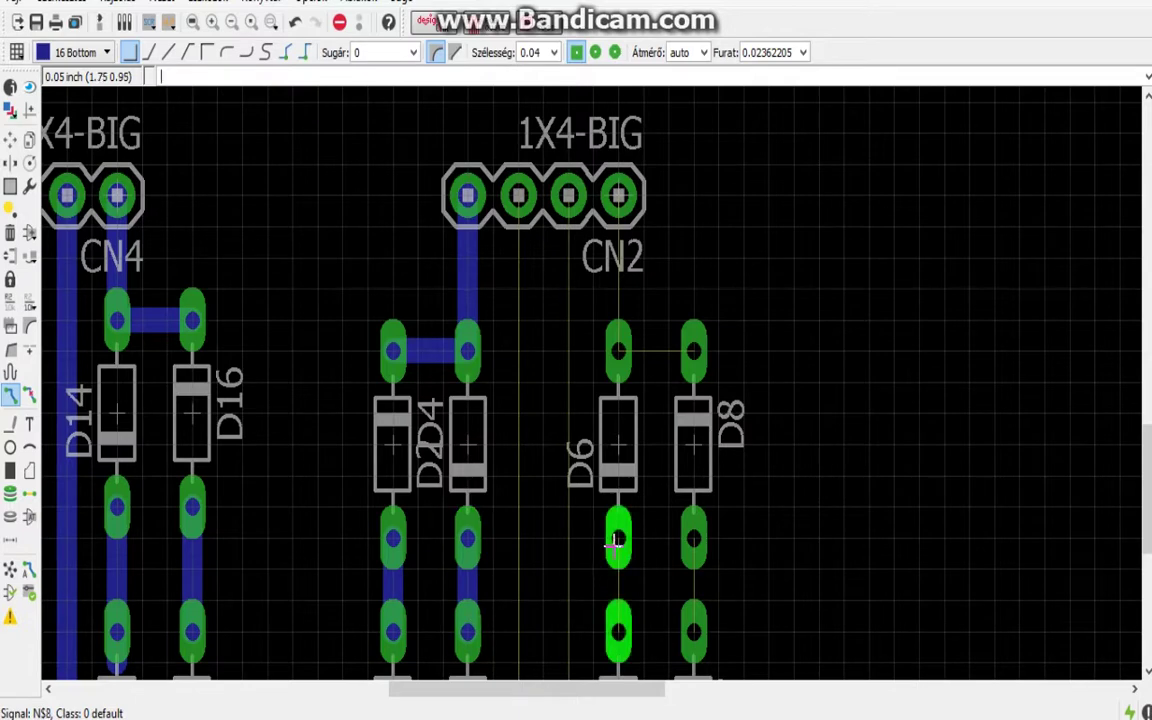
click(618, 630)
click(698, 543)
click(692, 632)
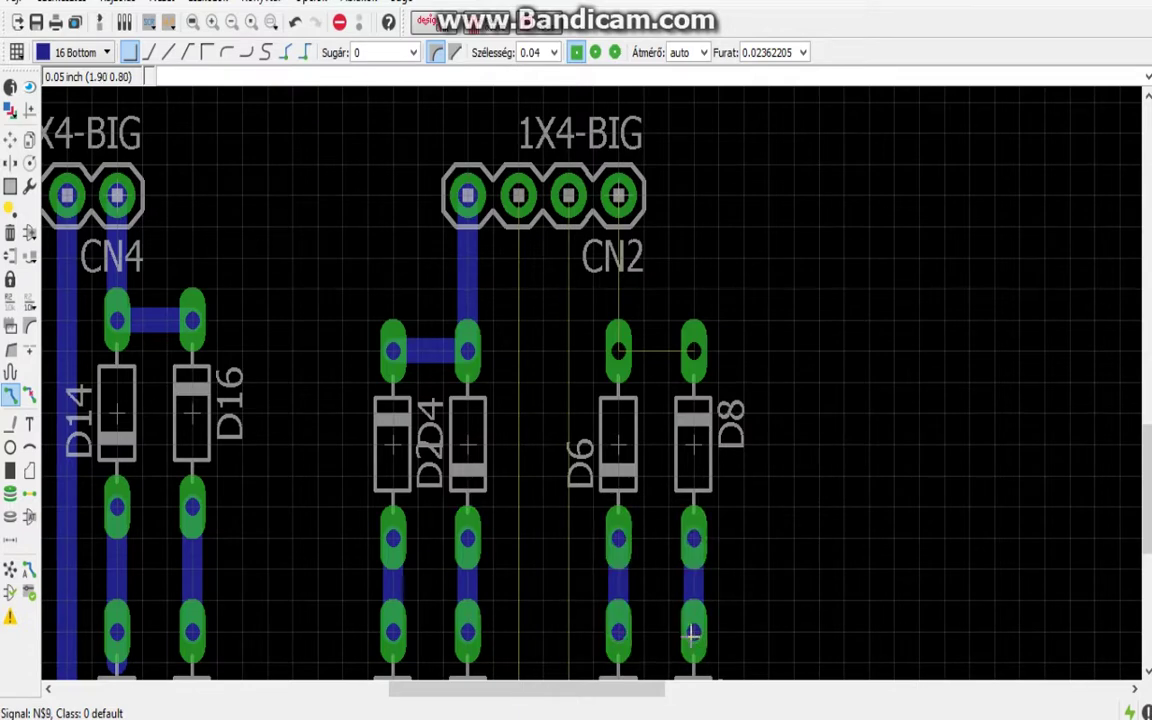
click(618, 350)
click(693, 350)
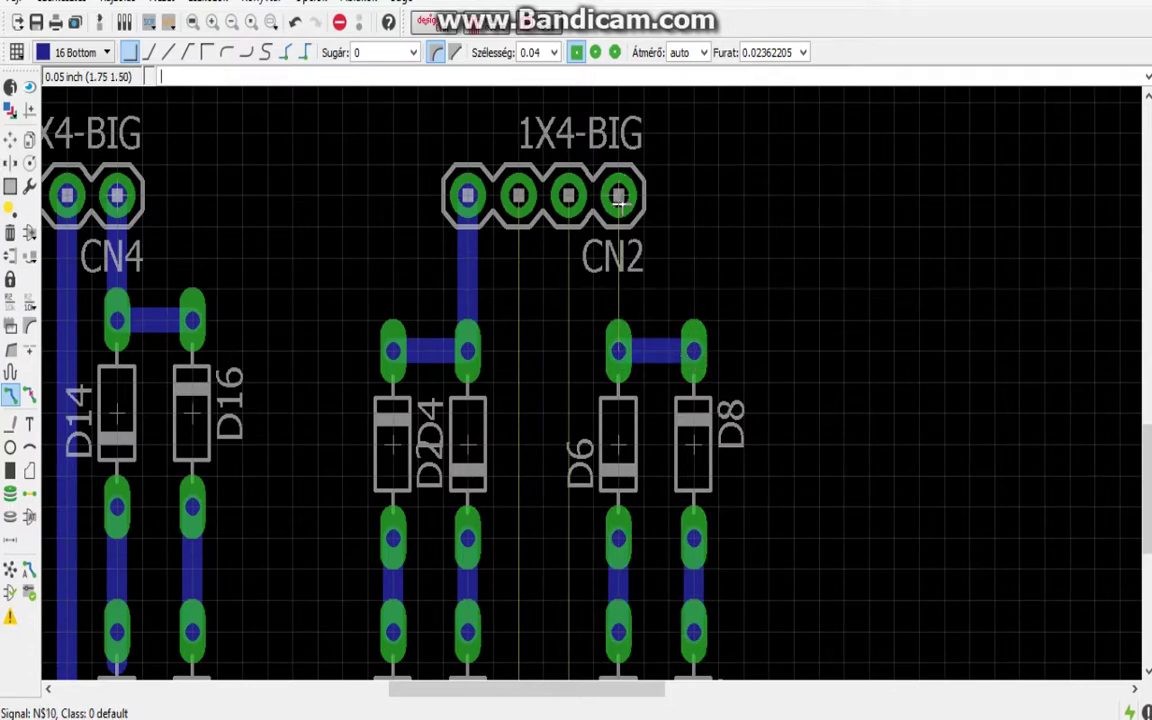
click(619, 197)
Step: Wire D1, D5 and D7 to CN1 pins 1 and 4, and connect CN1 pins 2–3 to CN2
scroll(622, 242, down, 3)
scroll(590, 220, down, 1)
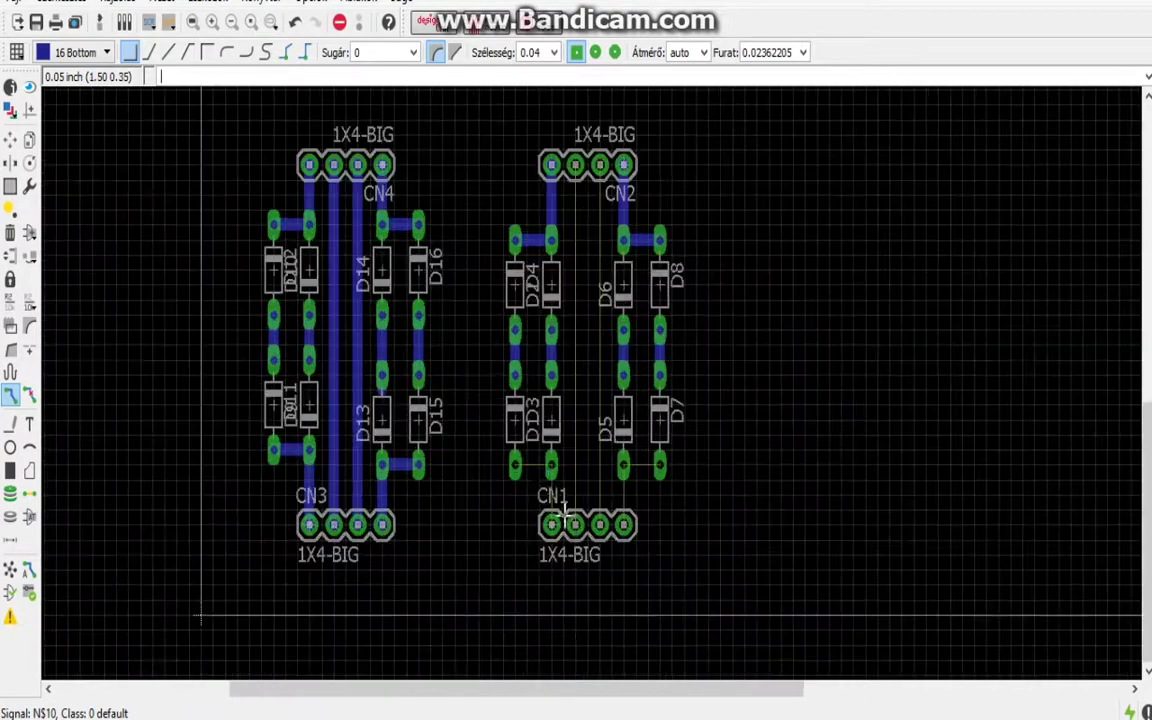
click(514, 466)
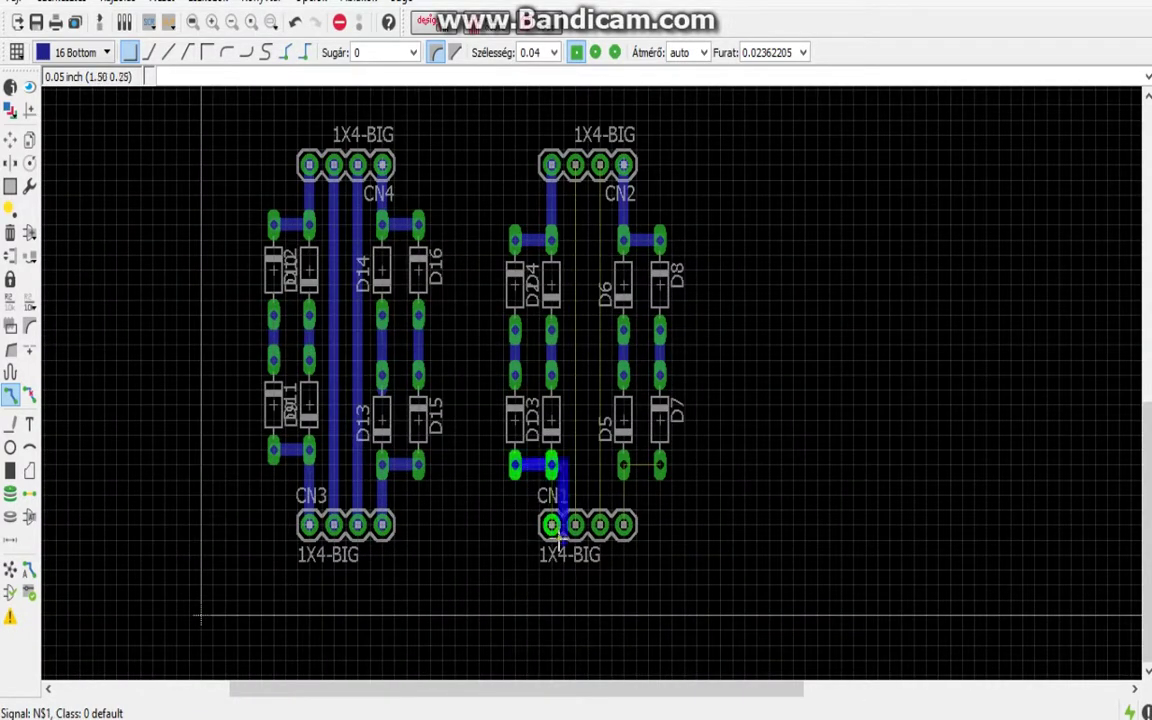
click(549, 518)
click(626, 526)
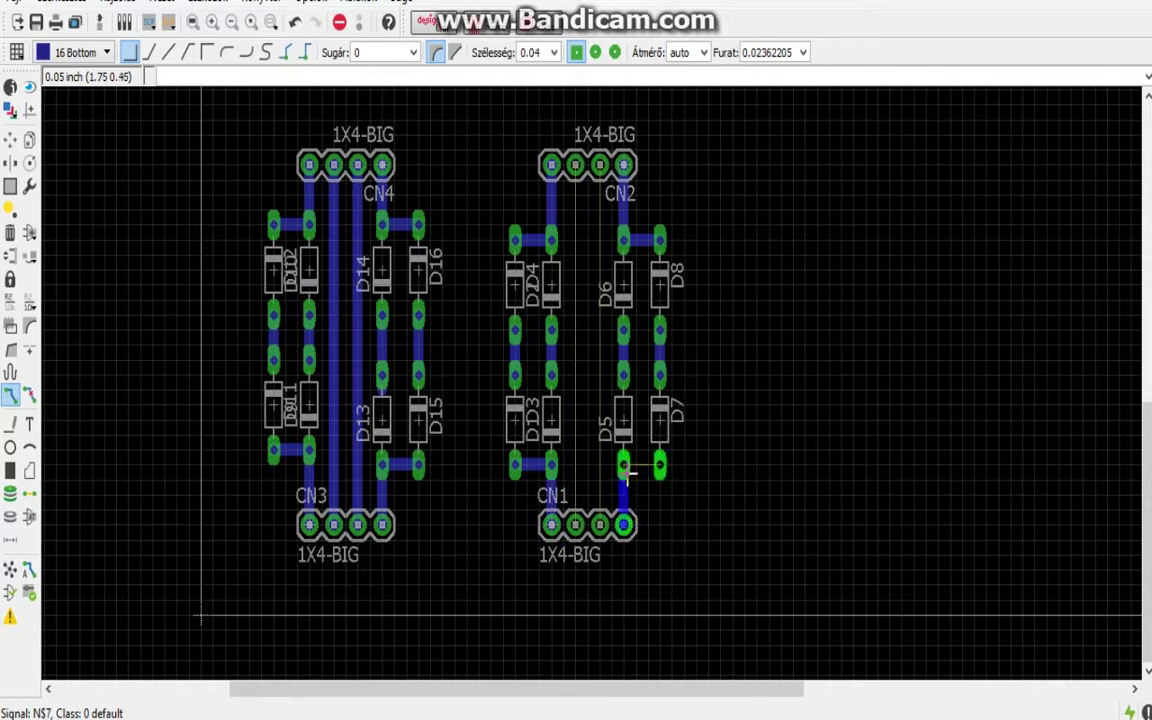
click(622, 465)
click(660, 463)
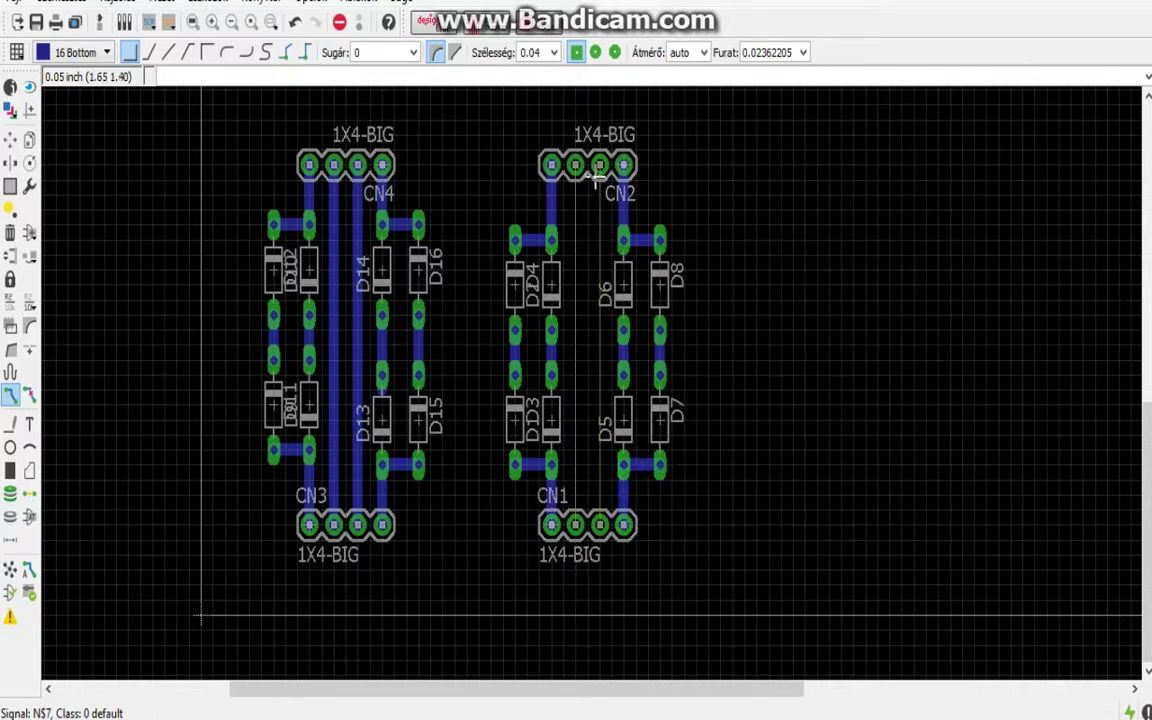
click(598, 524)
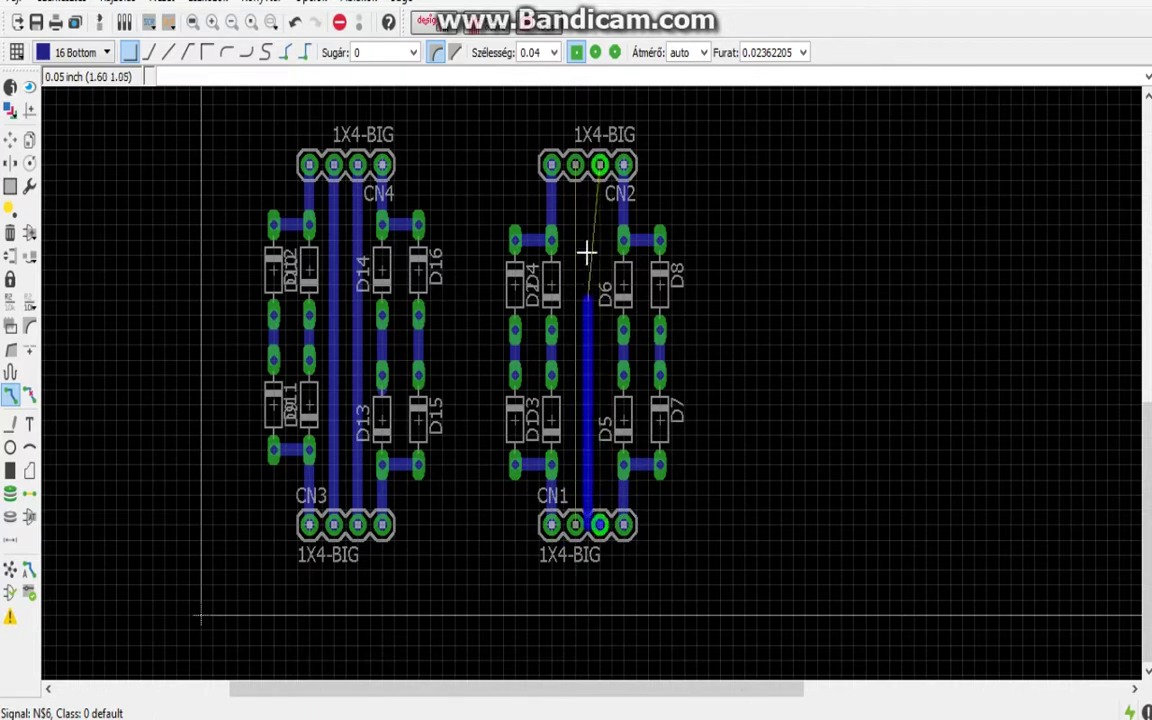
click(575, 524)
scroll(402, 490, down, 3)
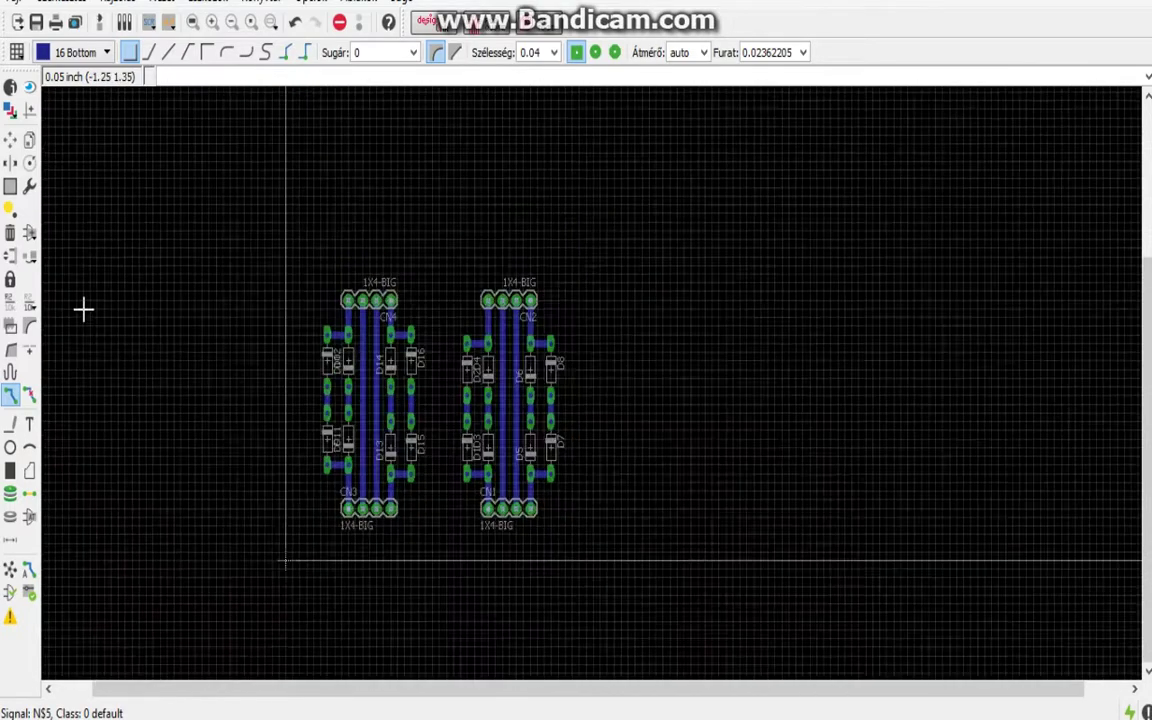
Step: Choose the Via tool, try diameter 0.056 and drill 0.05511811, and make vias round
click(10, 493)
scroll(163, 170, up, 1)
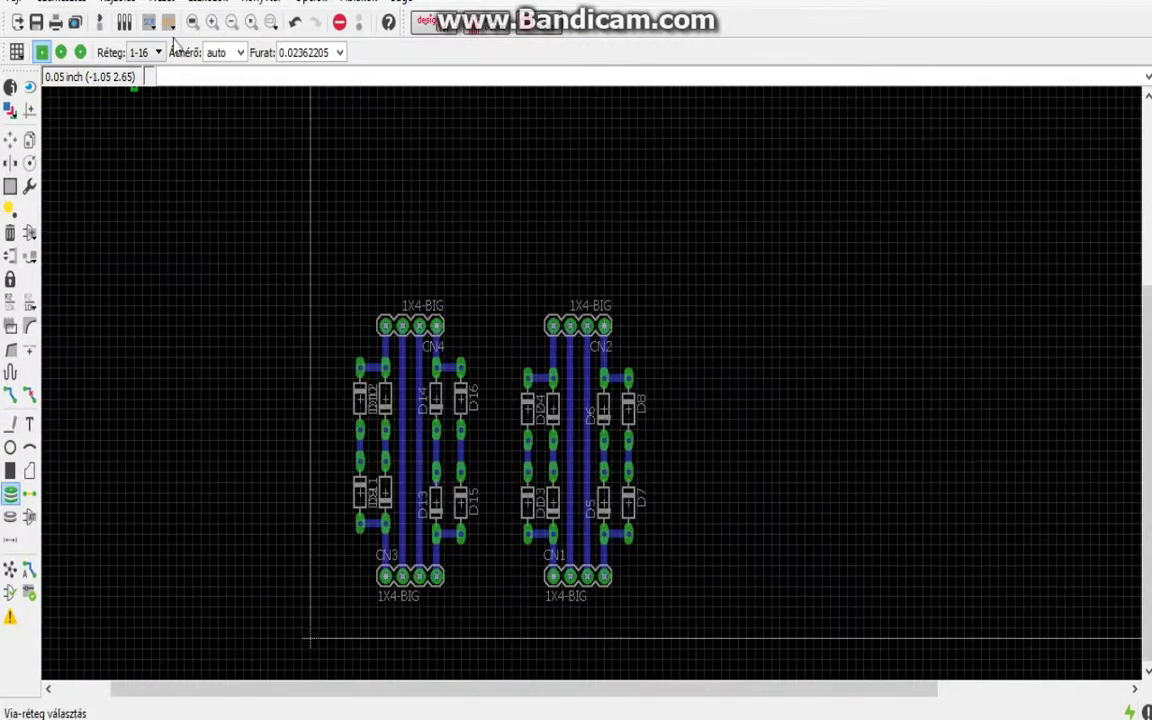
click(240, 52)
click(218, 177)
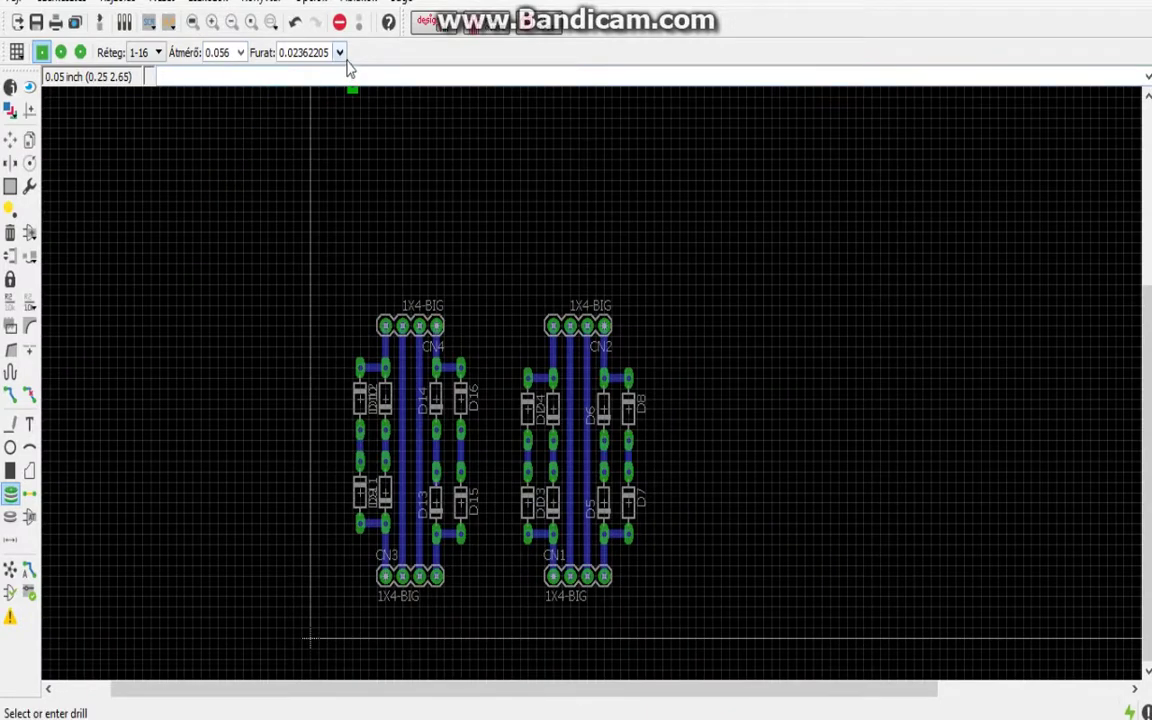
click(339, 52)
click(316, 187)
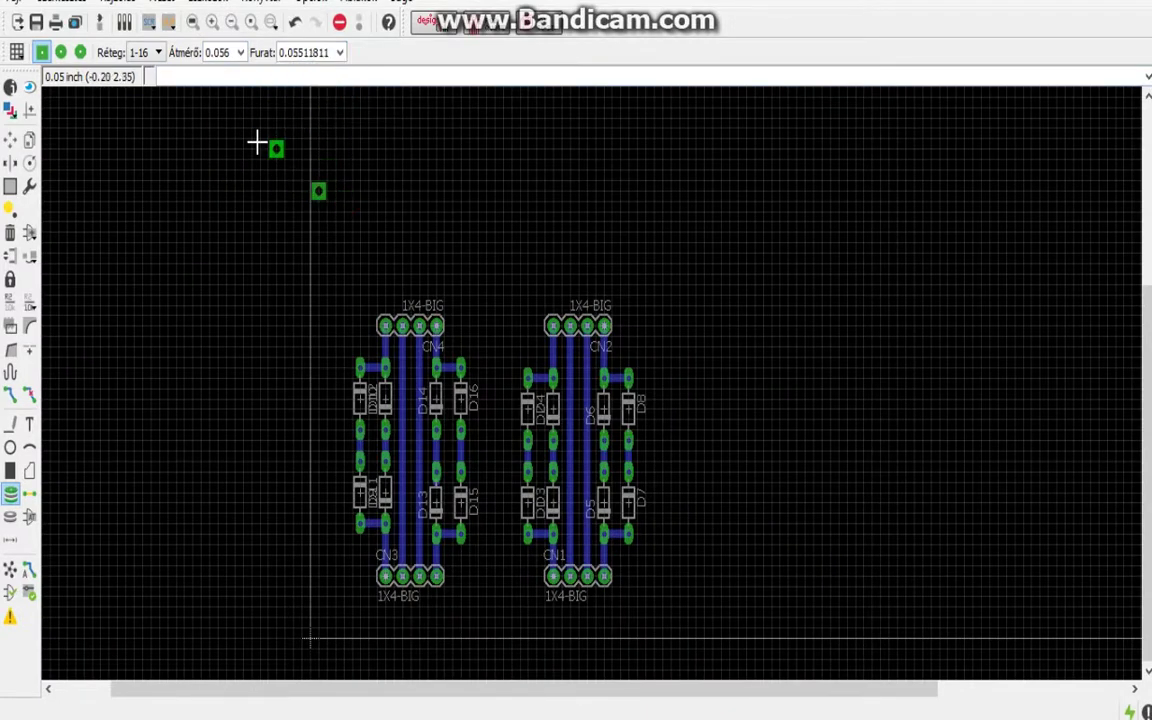
click(60, 53)
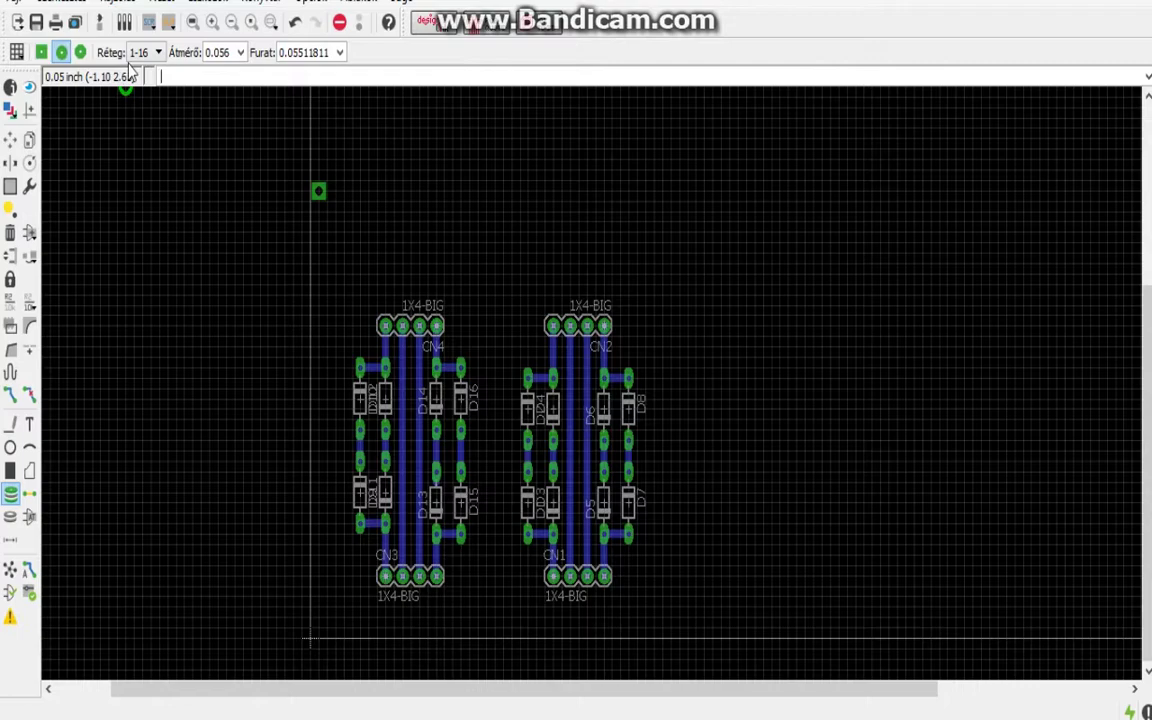
Step: Set the via drill to 0.04724409 and the via diameter to 0.15
click(240, 52)
click(225, 166)
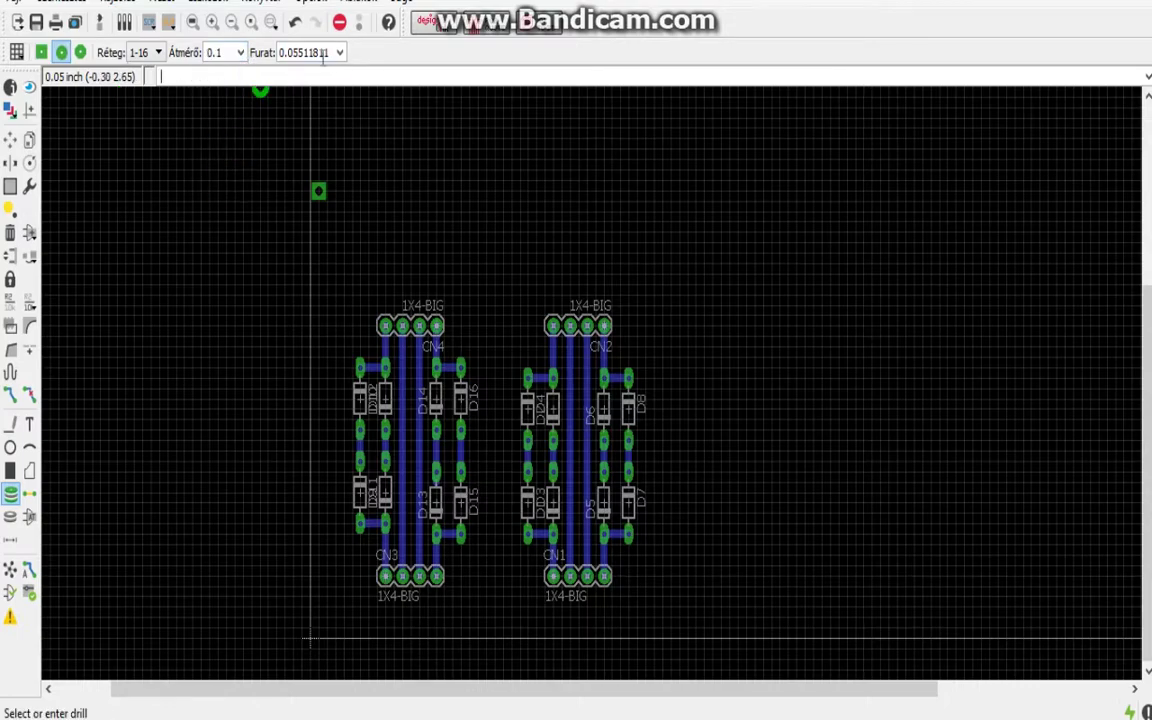
click(340, 52)
click(316, 168)
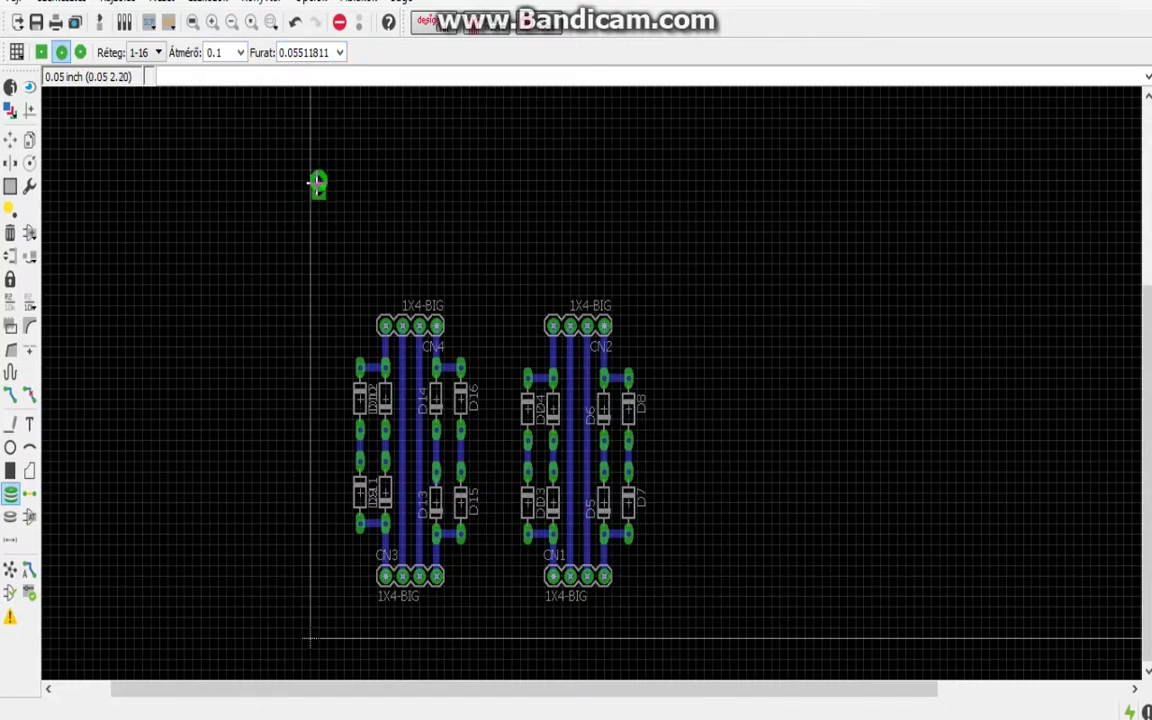
scroll(316, 182, up, 1)
click(340, 52)
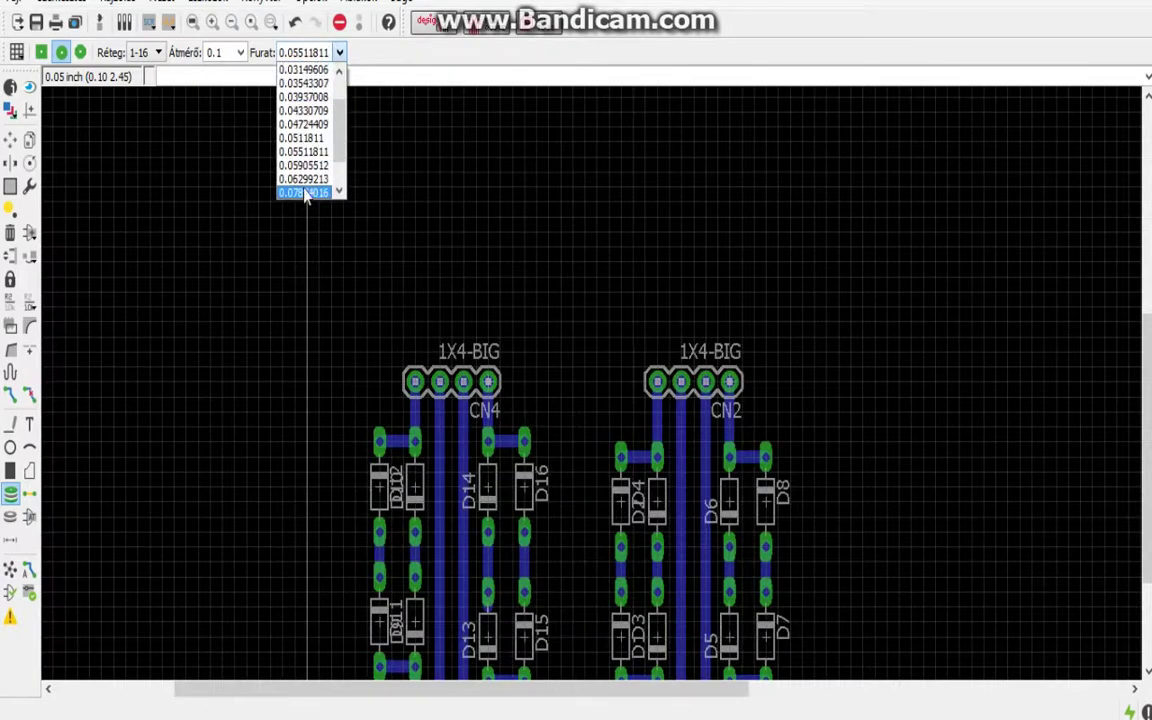
click(306, 193)
click(318, 186)
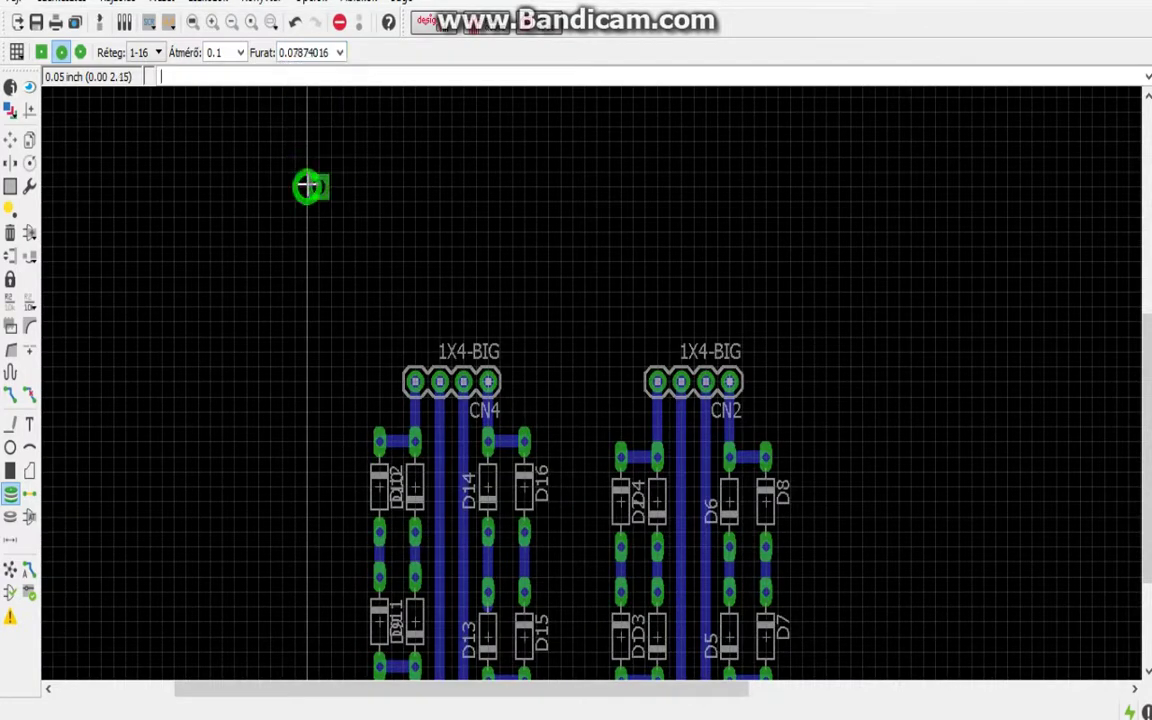
click(340, 52)
click(316, 116)
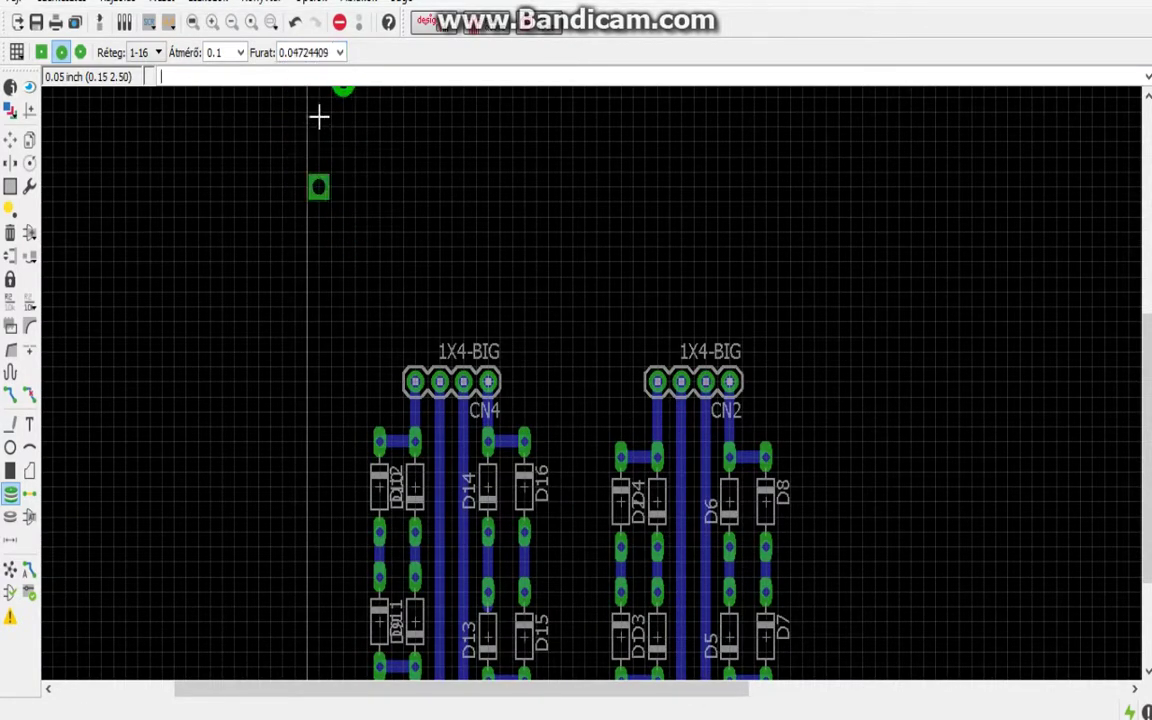
click(240, 52)
click(218, 192)
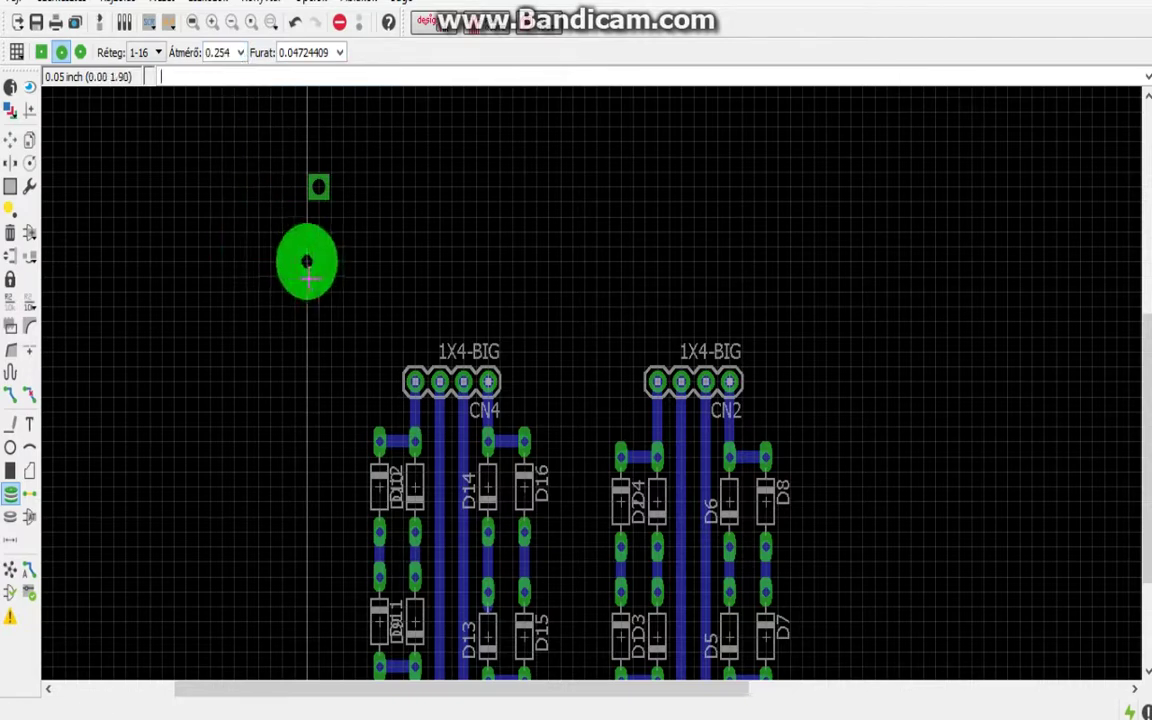
click(240, 52)
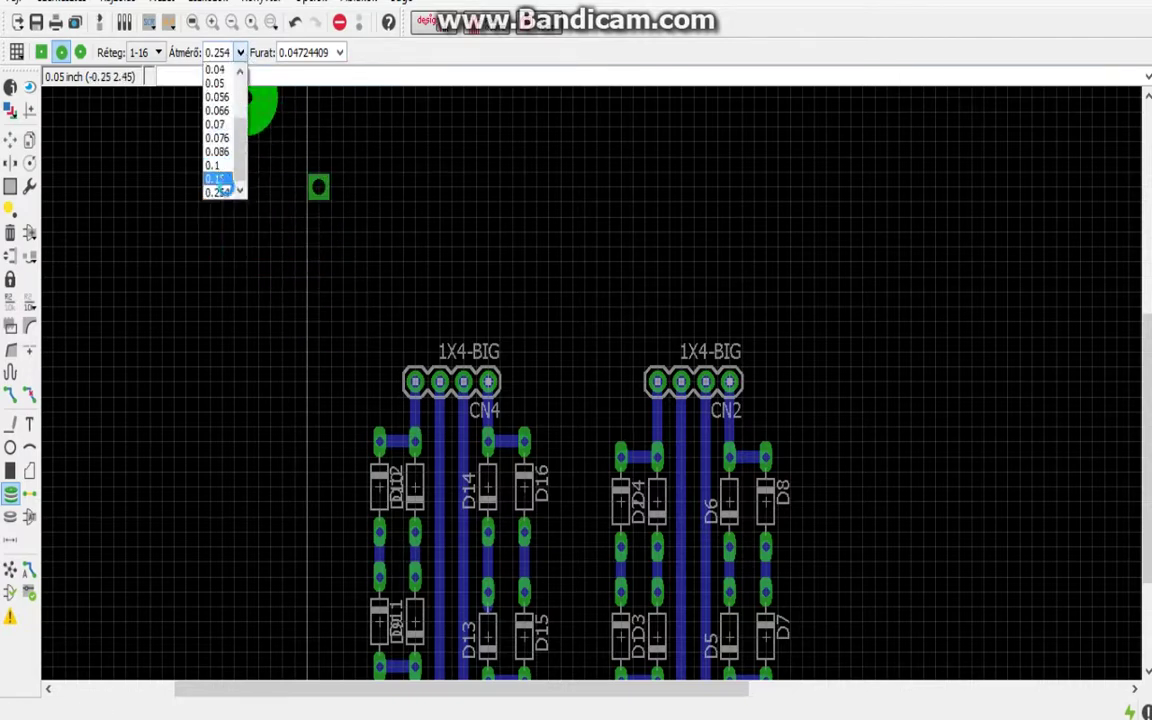
click(218, 178)
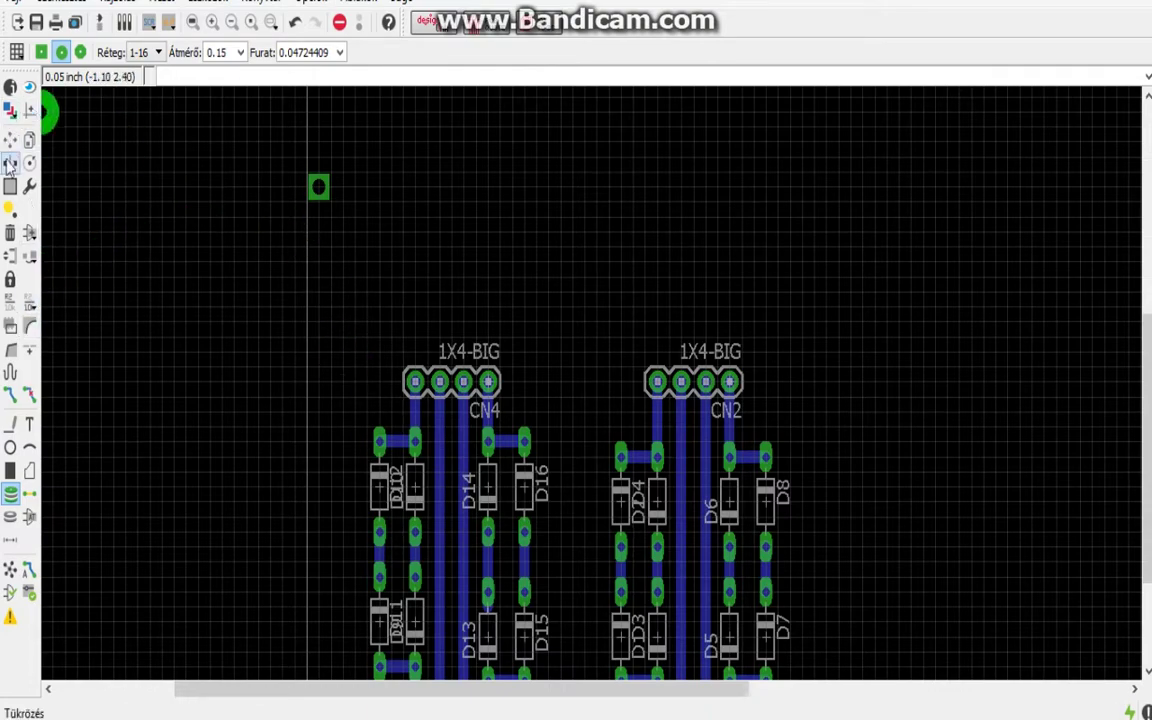
Step: Move the outline's top corners, then raise its top edge above the upper connector labels
click(10, 232)
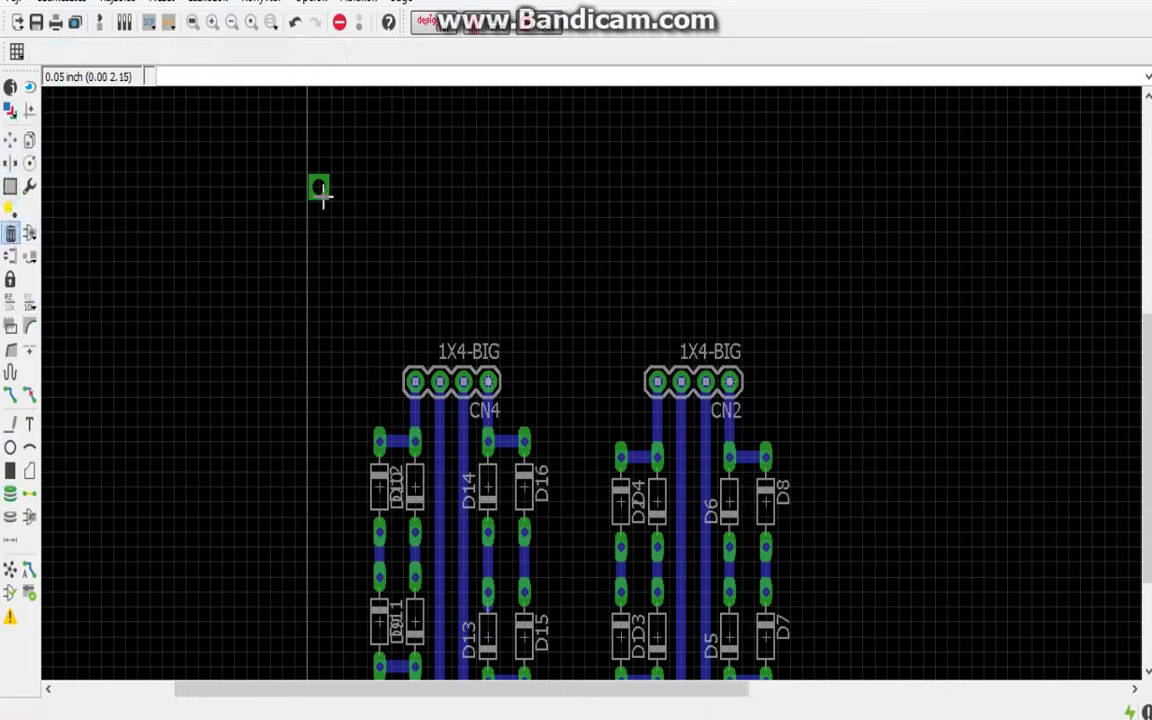
click(10, 140)
scroll(305, 265, down, 4)
scroll(340, 370, down, 3)
scroll(345, 270, up, 2)
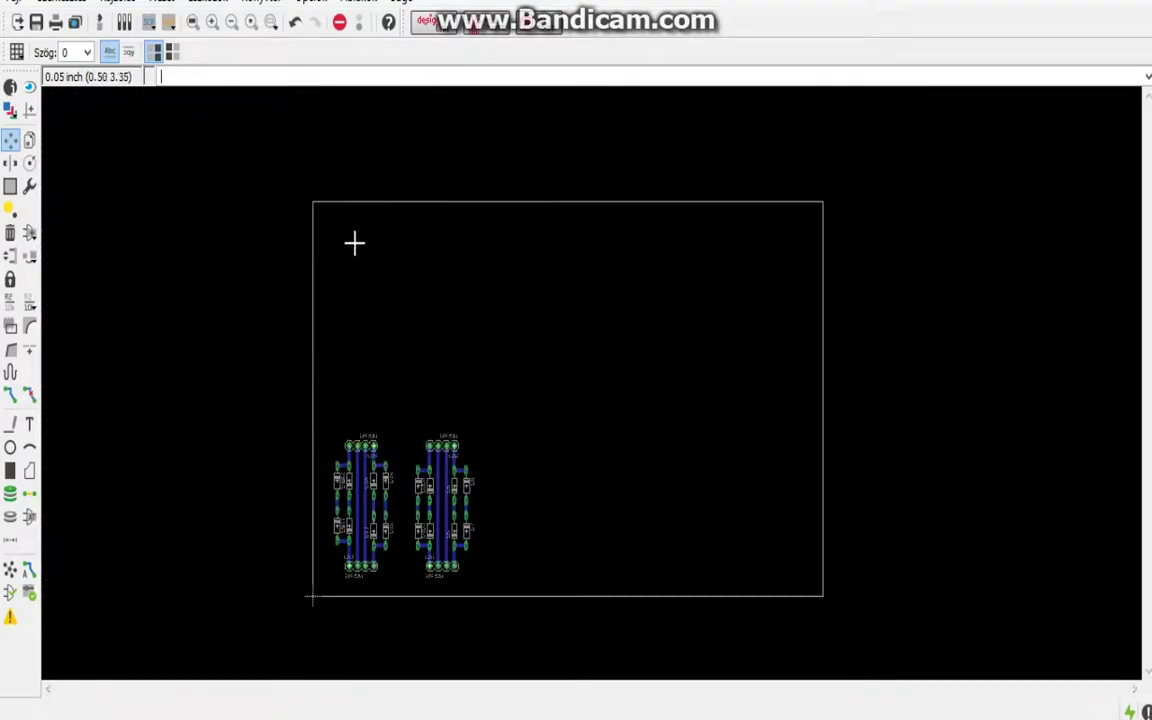
click(352, 219)
scroll(360, 403, up, 4)
scroll(350, 406, down, 3)
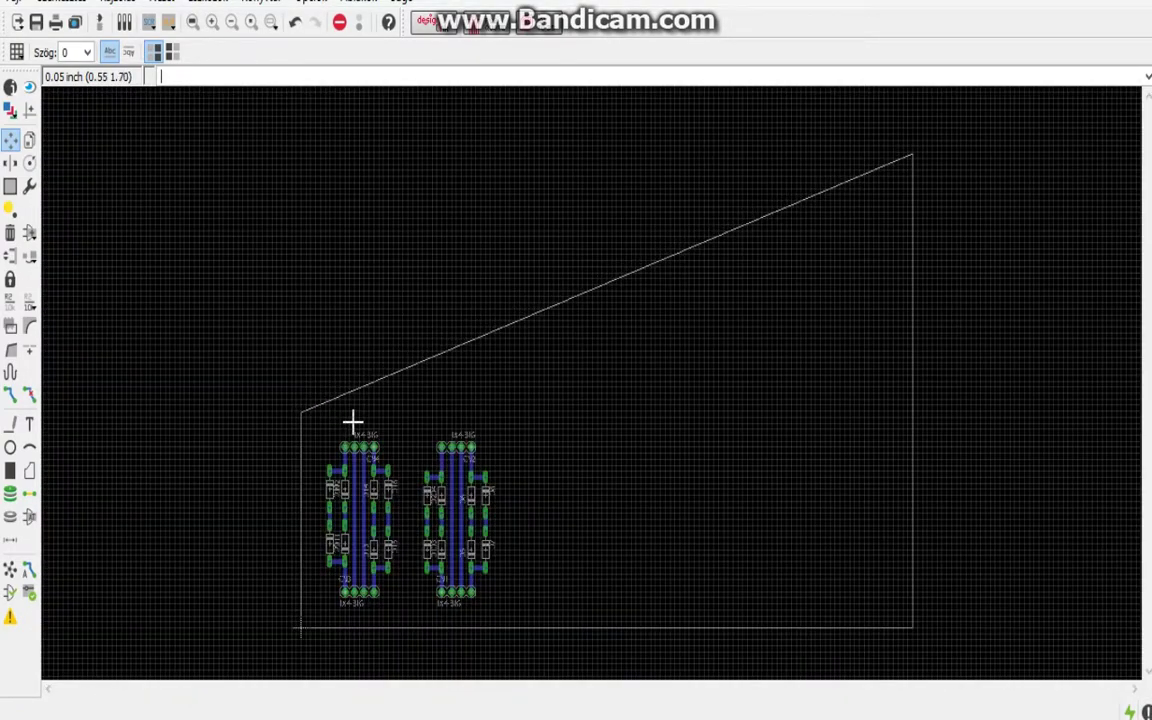
click(893, 175)
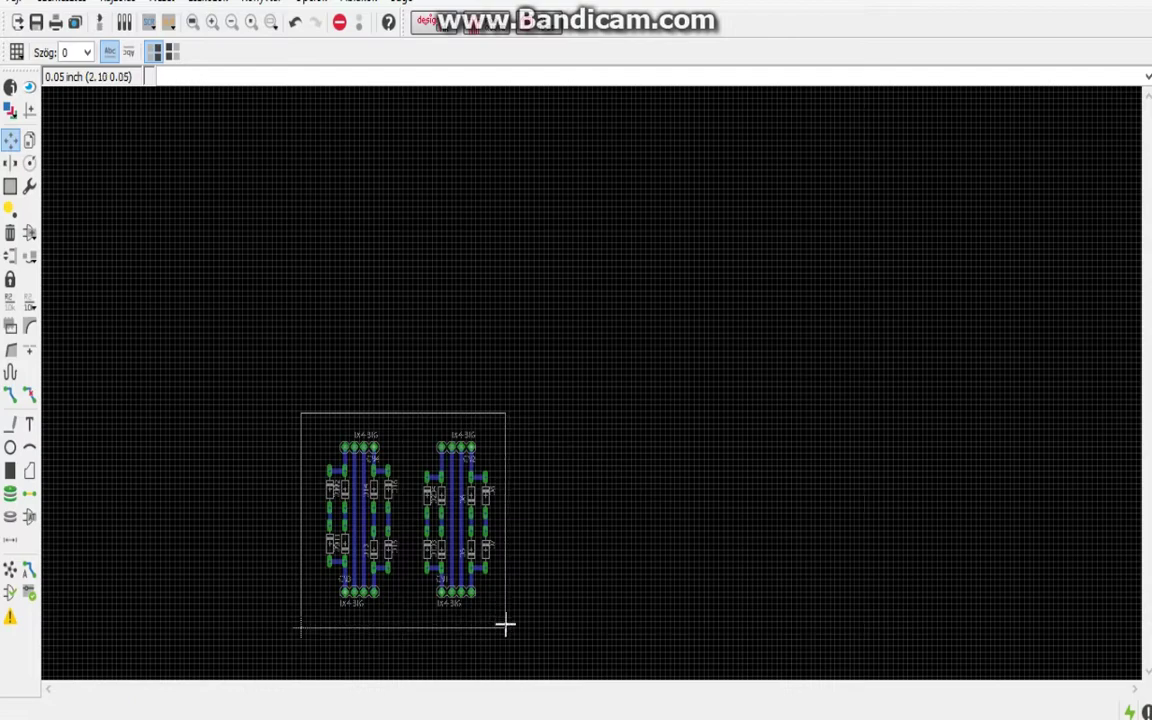
scroll(500, 375, down, 2)
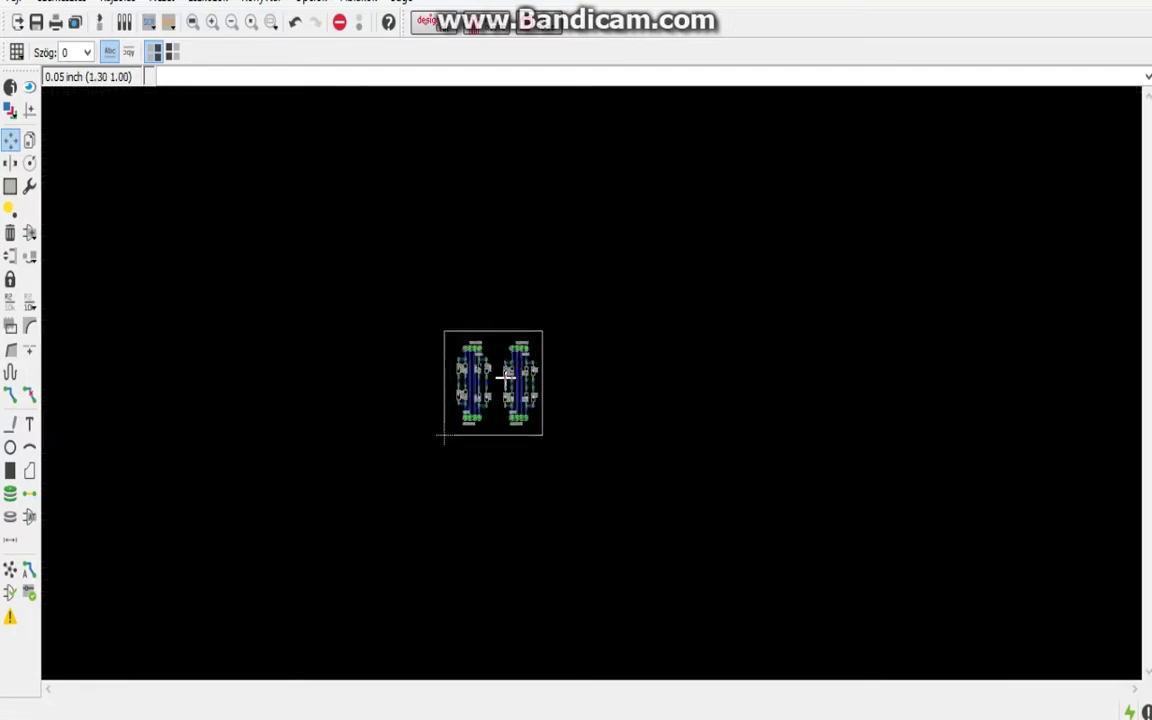
scroll(500, 375, up, 4)
scroll(500, 365, up, 2)
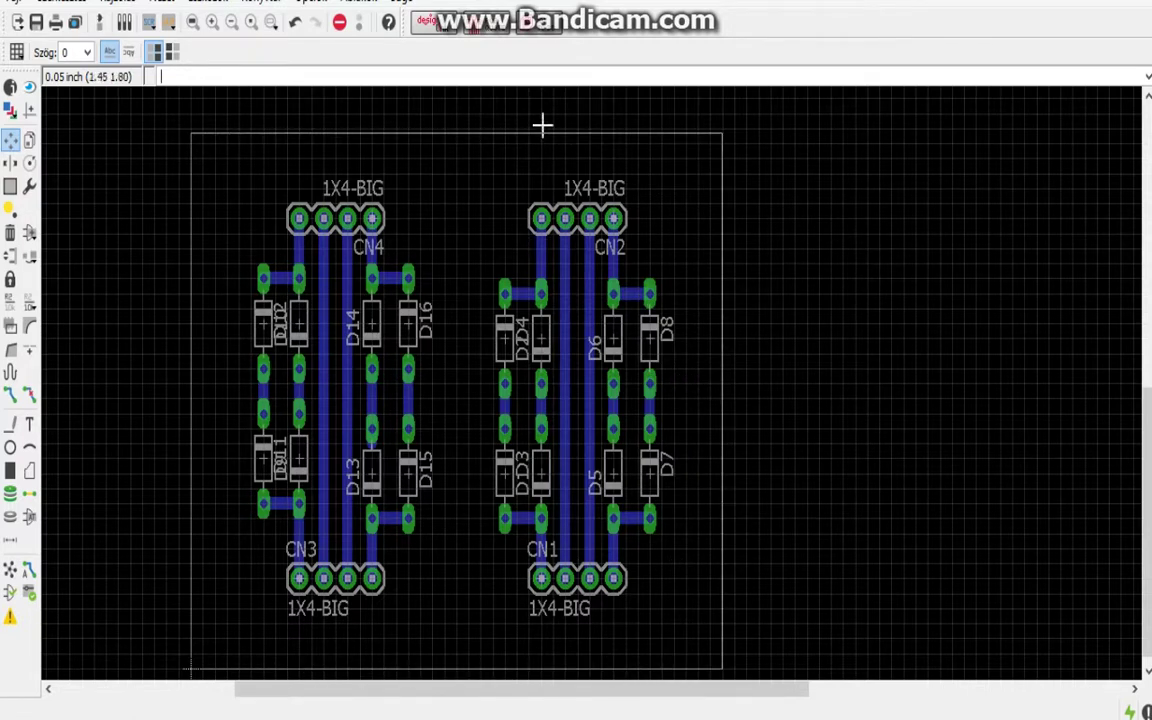
mouse_move(541, 131)
mouse_down()
mouse_move(543, 117)
mouse_move(543, 148)
mouse_up()
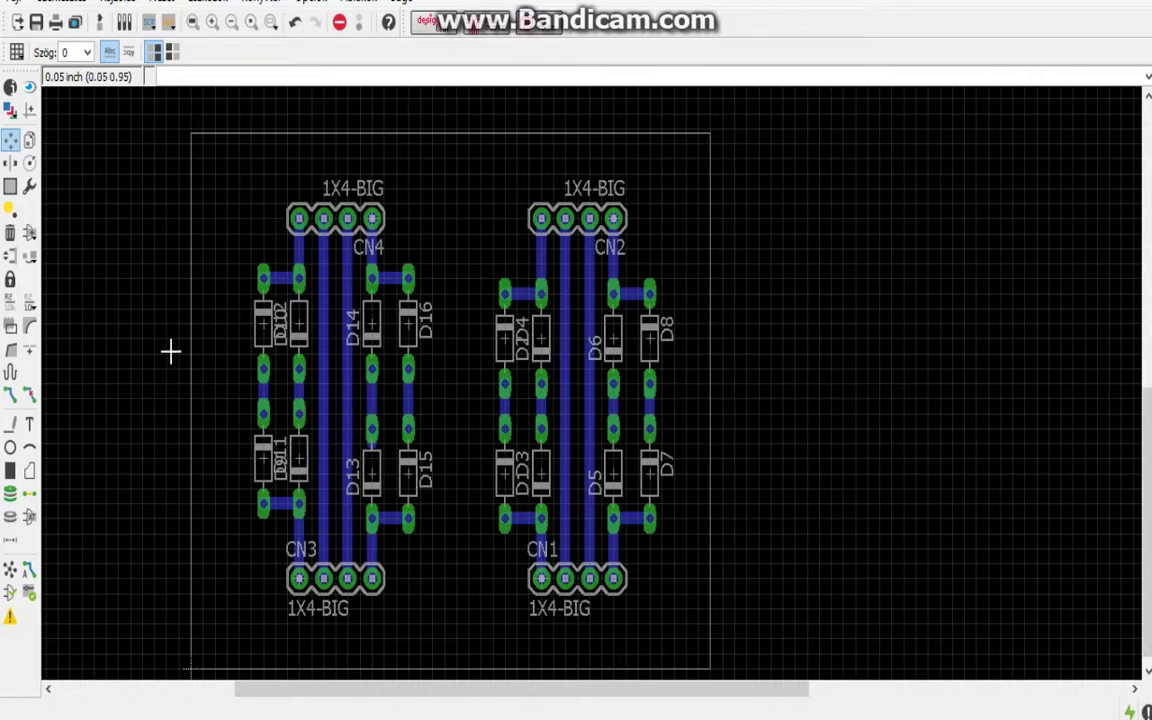
Step: Group-select all parts and move both diode groups lower and to the left
click(8, 192)
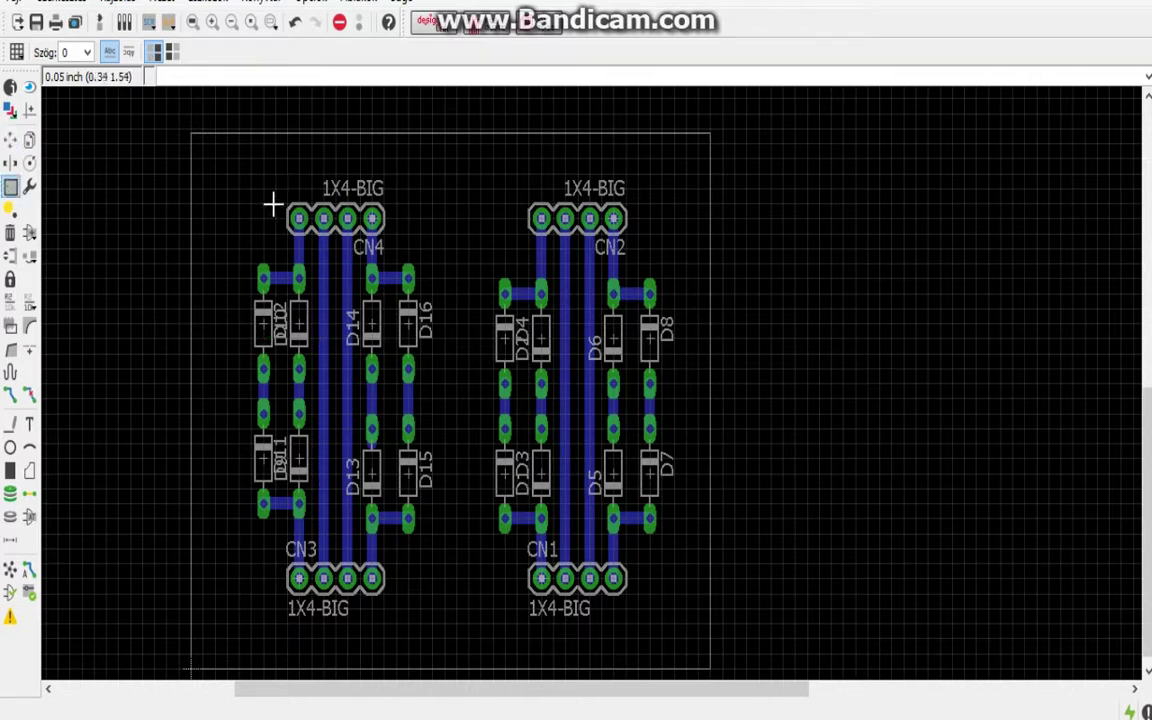
drag(246, 197, 675, 645)
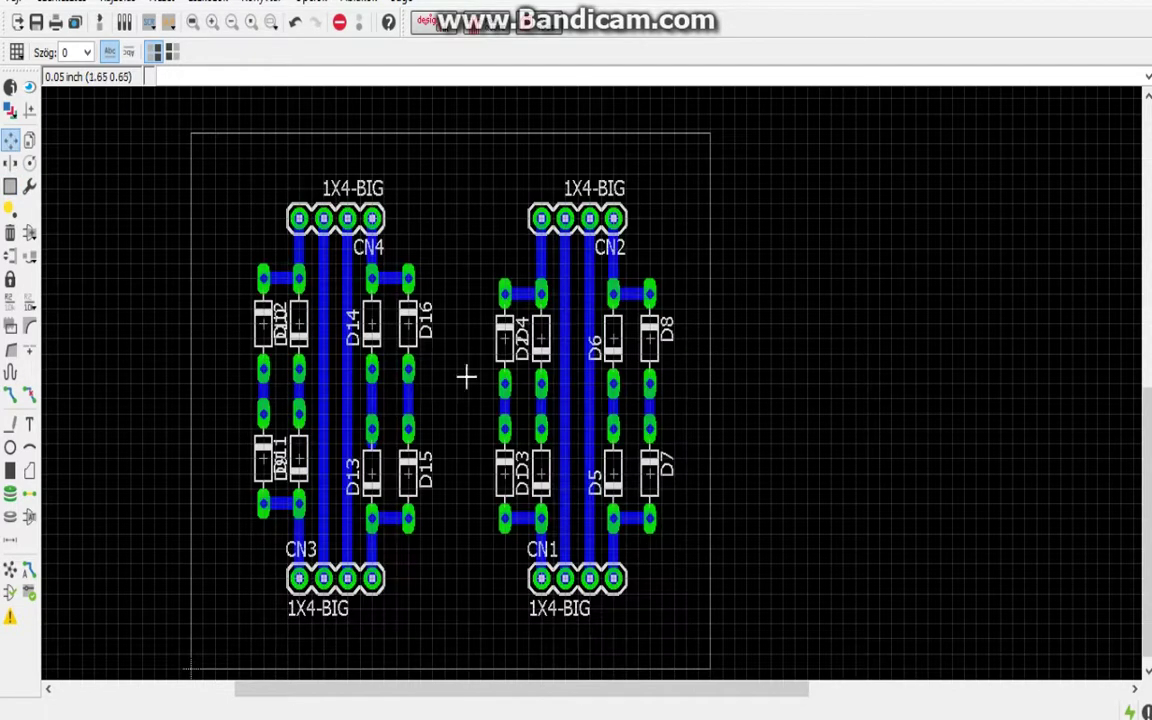
click(10, 140)
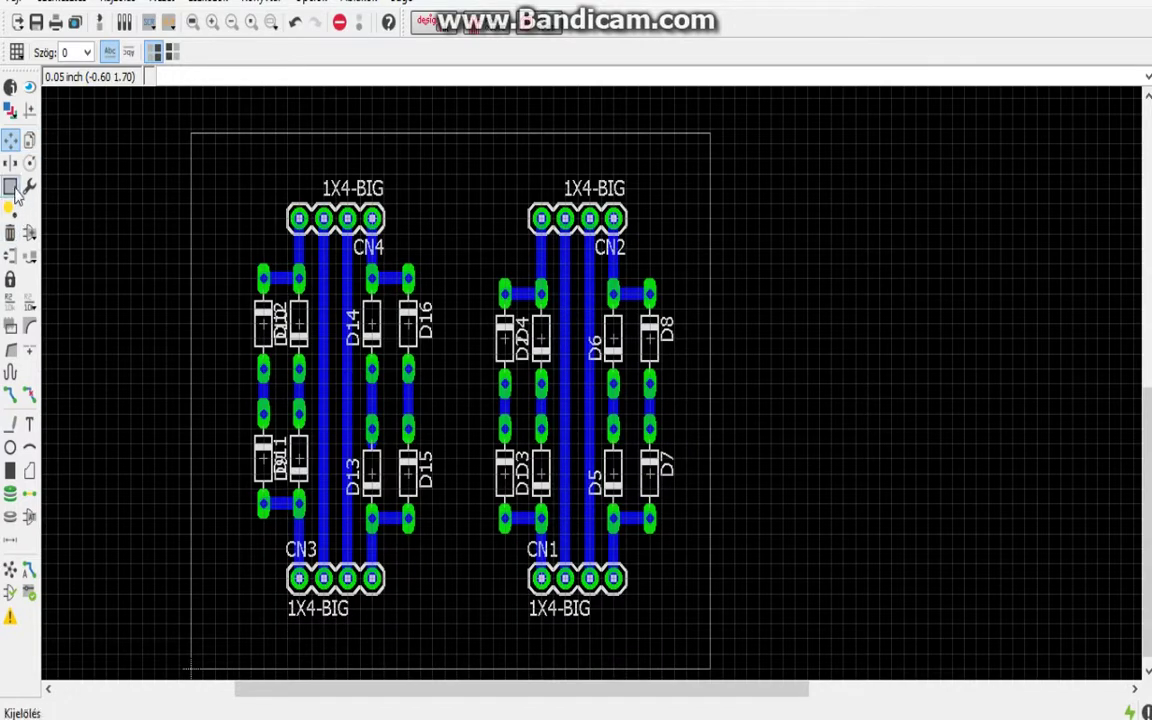
right_click(366, 398)
click(428, 310)
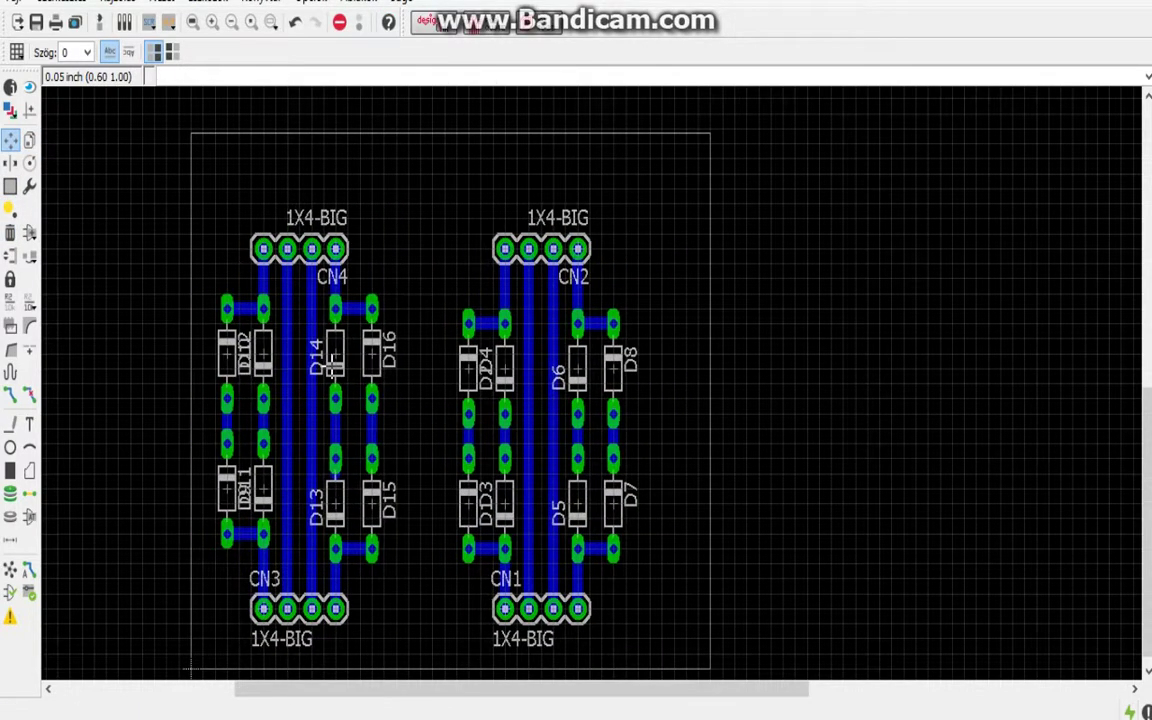
click(332, 362)
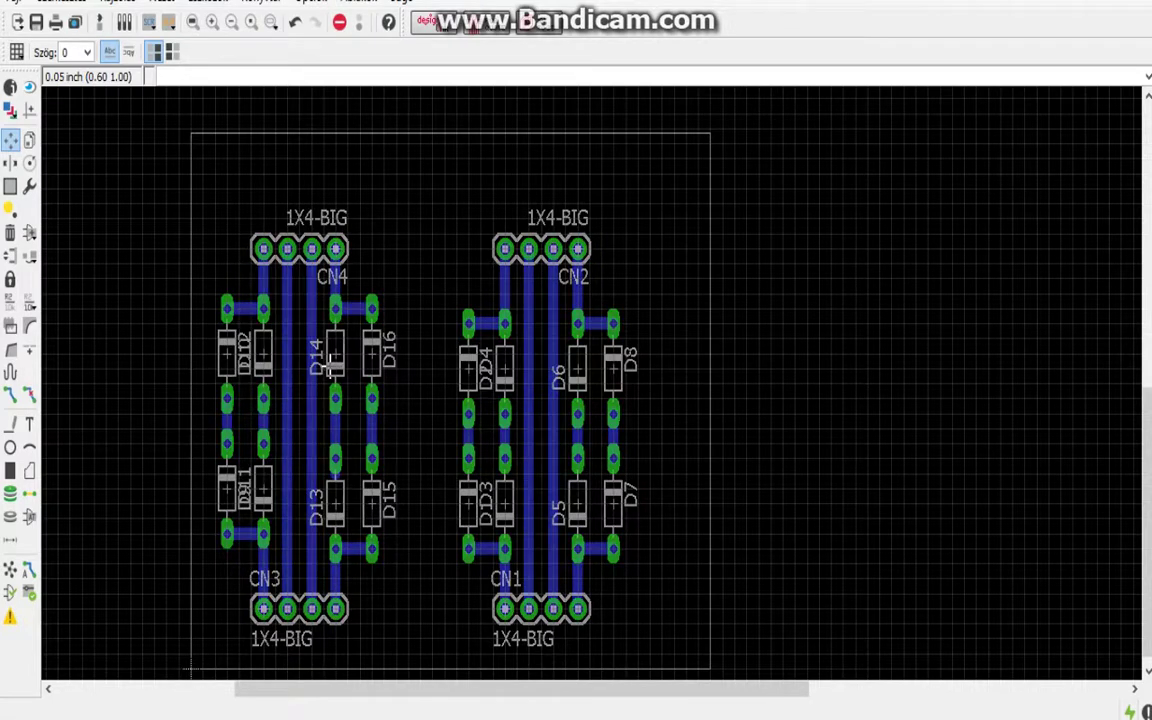
Step: Pull the board outline's top and right edges in closer to the parts
click(327, 155)
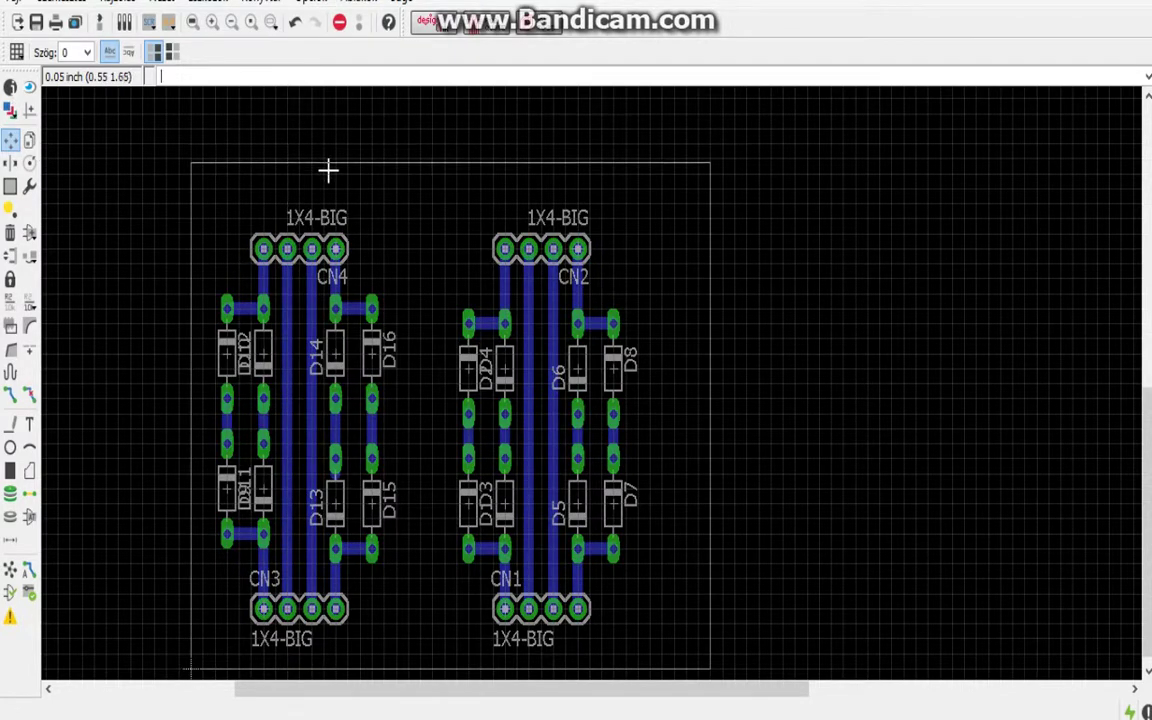
click(711, 352)
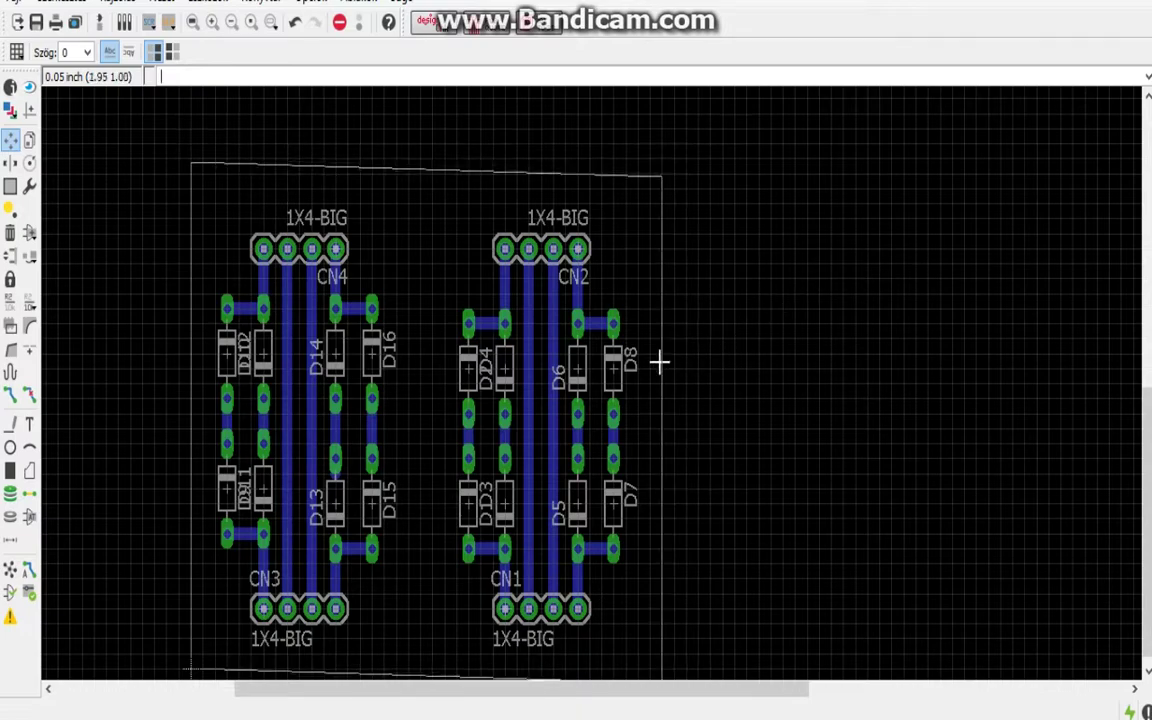
click(655, 357)
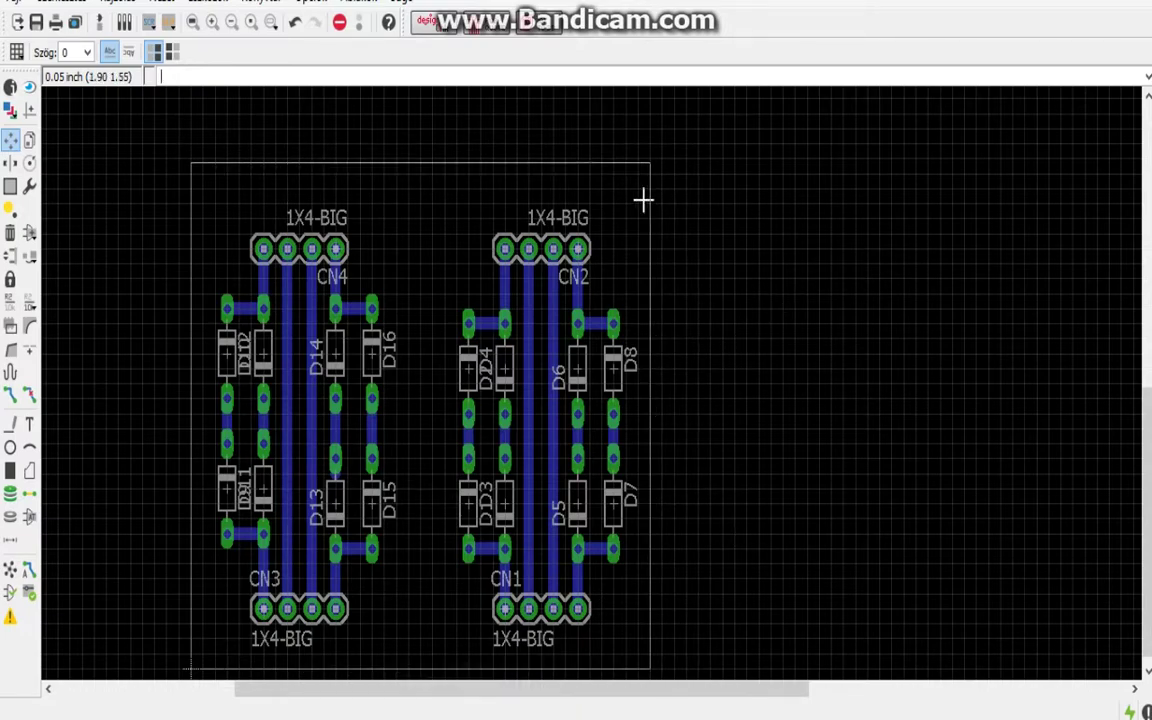
scroll(643, 198, down, 2)
scroll(548, 339, up, 3)
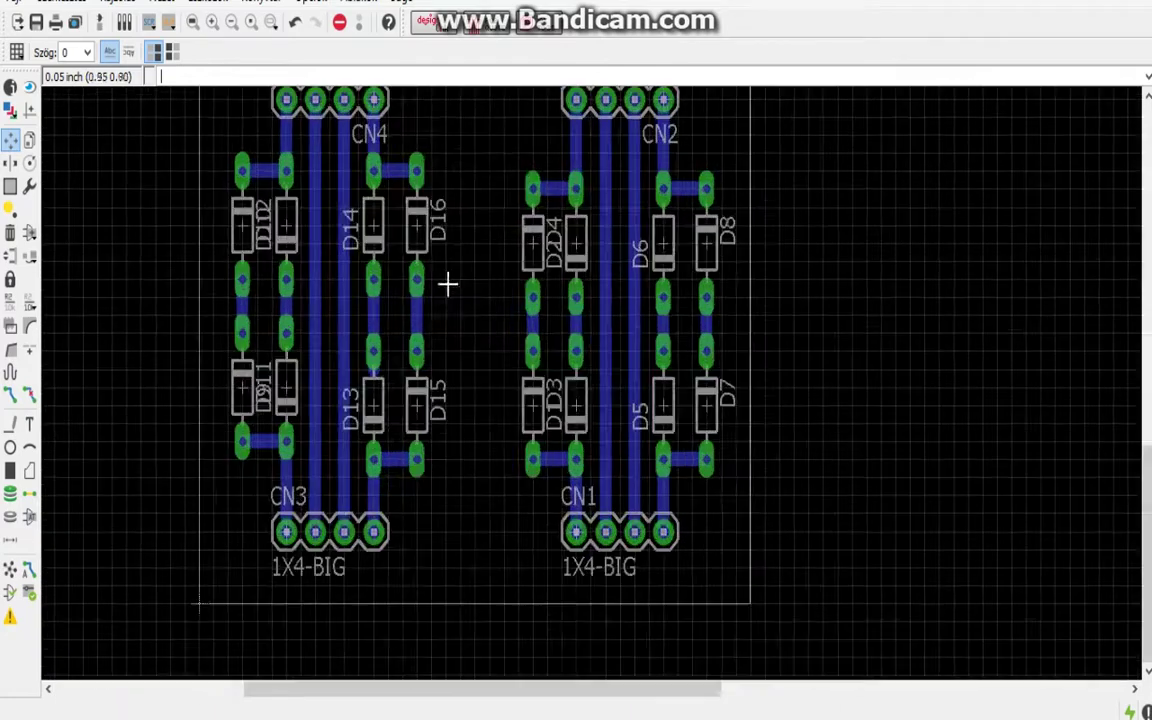
Step: Place vias as mounting holes at the bottom-left, bottom-right, top-right and top-left corners
click(10, 492)
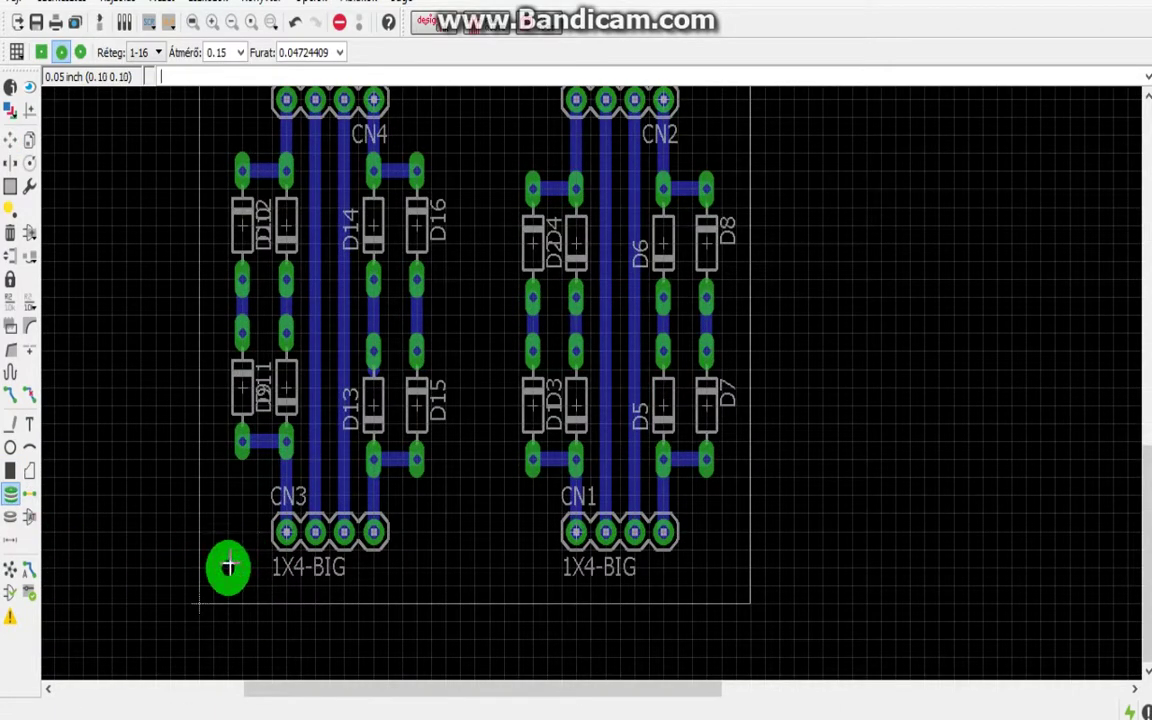
click(228, 567)
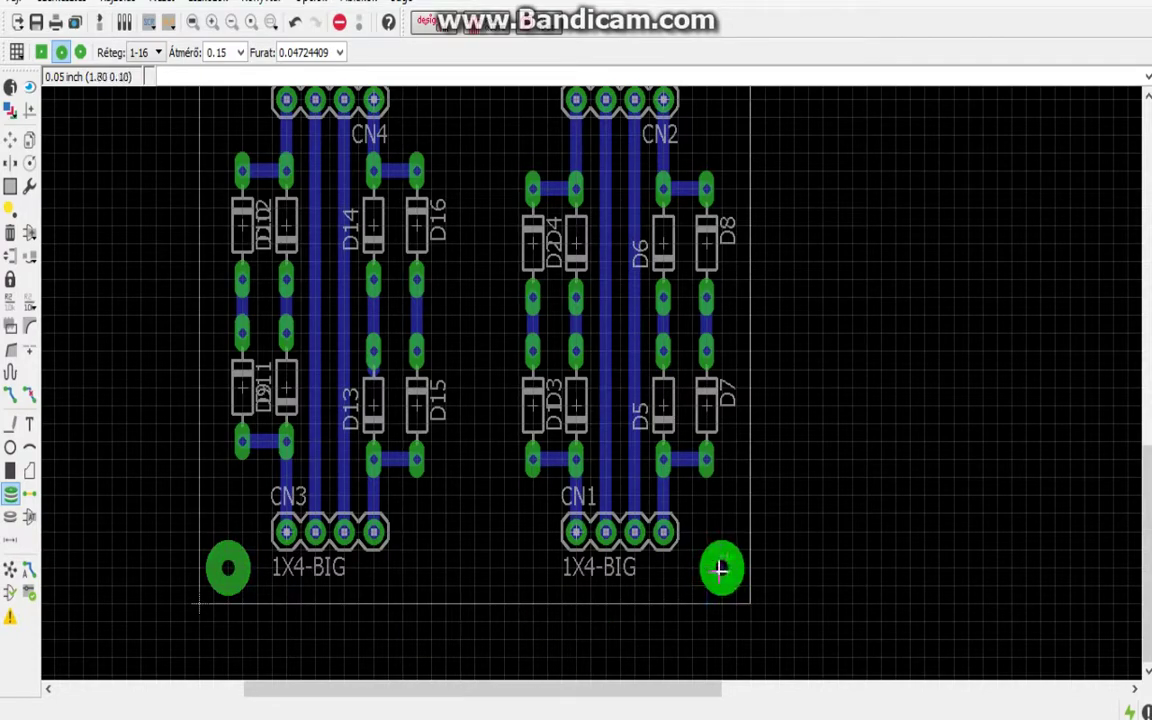
click(721, 568)
scroll(700, 570, down, 3)
scroll(715, 256, up, 4)
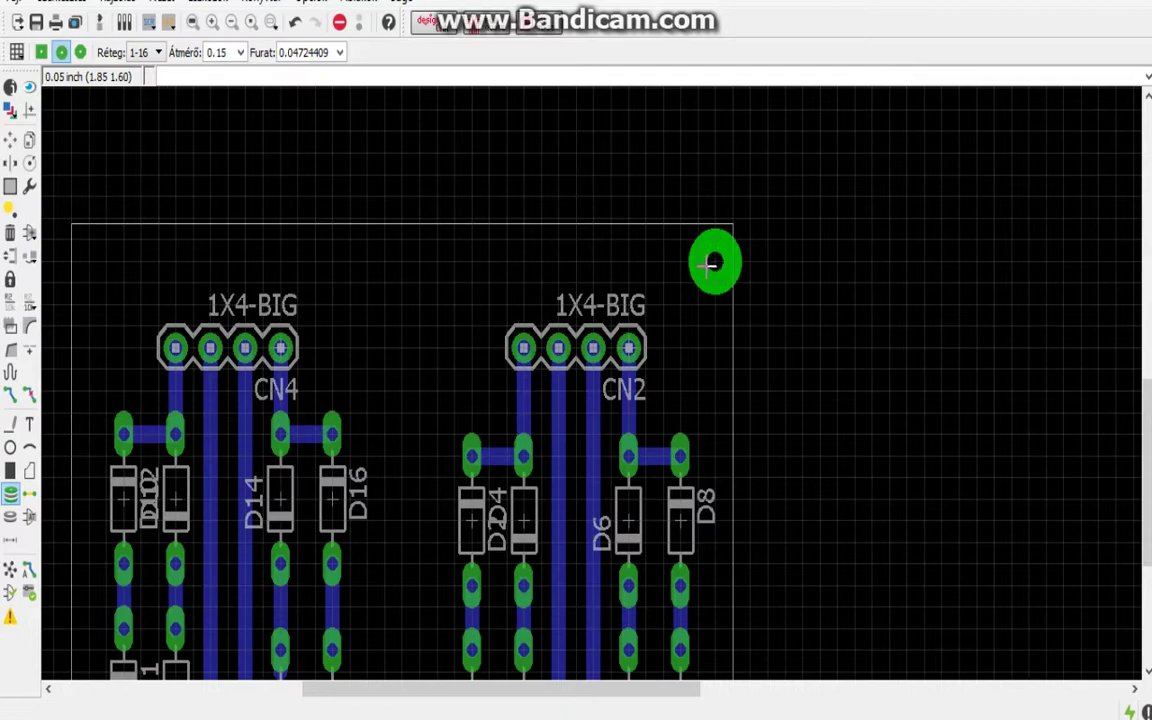
click(698, 281)
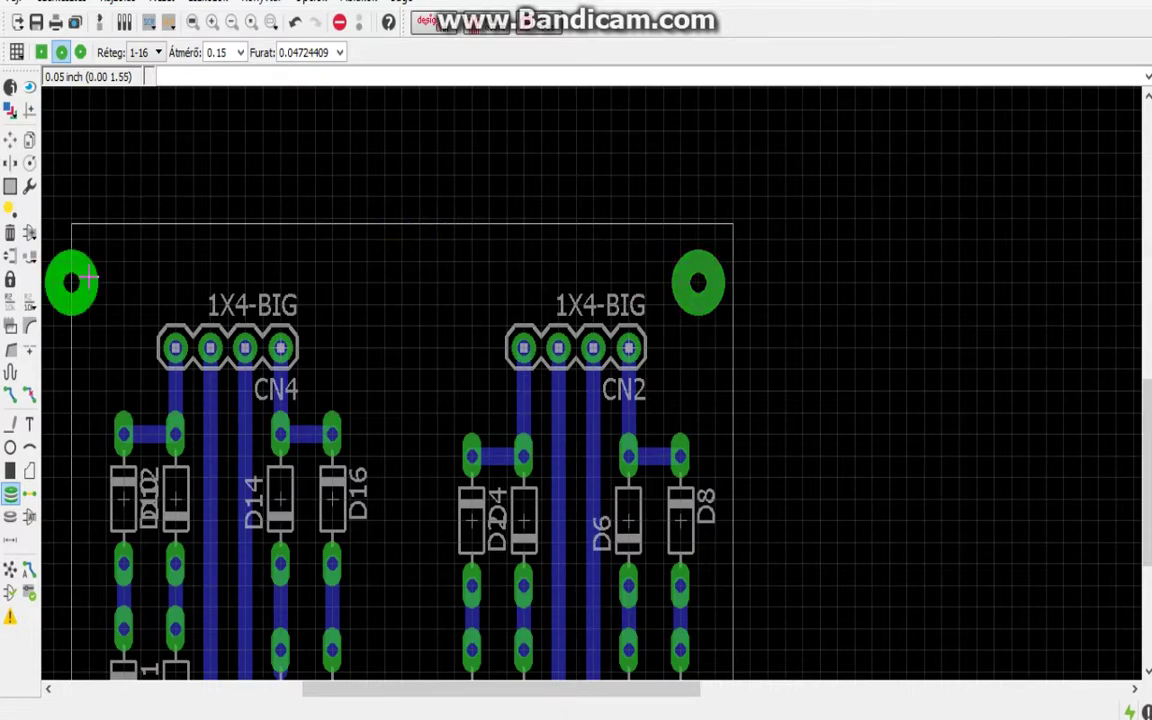
click(107, 281)
scroll(200, 270, down, 2)
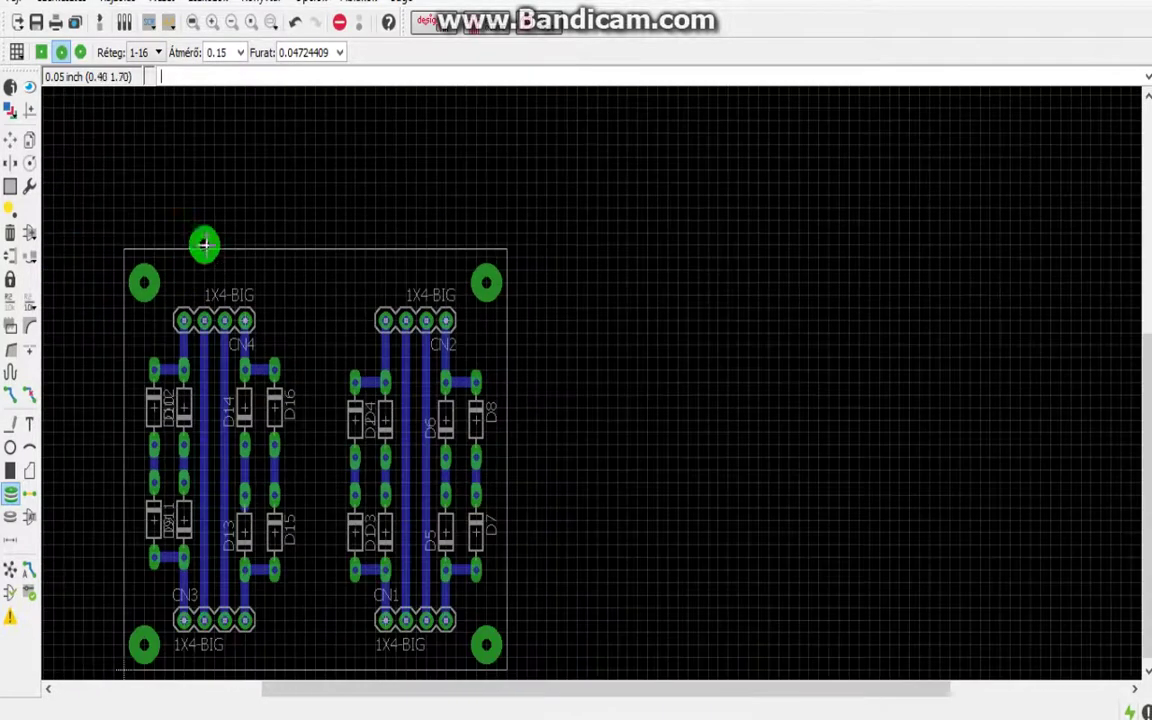
Step: Nudge the board outline's top edge down with the Move tool
click(10, 140)
scroll(160, 202, up, 2)
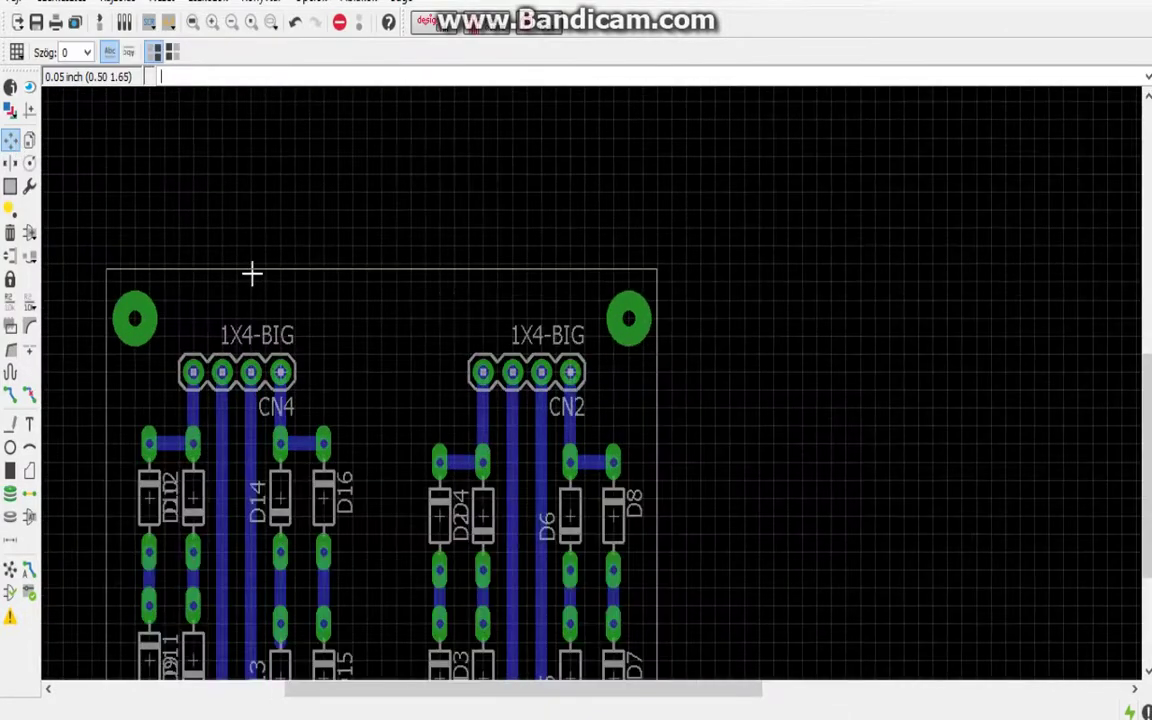
click(255, 276)
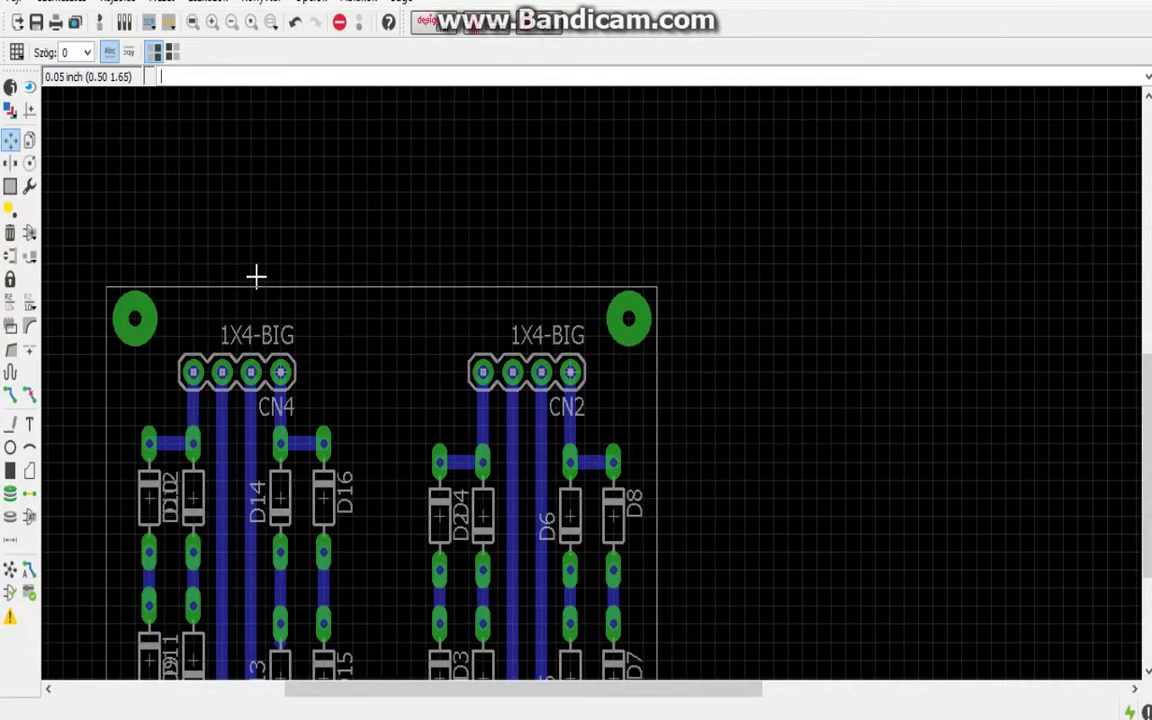
Step: Place the bottom-layer text label 'ZVS Intro' between the upper connectors
scroll(255, 268, down, 2)
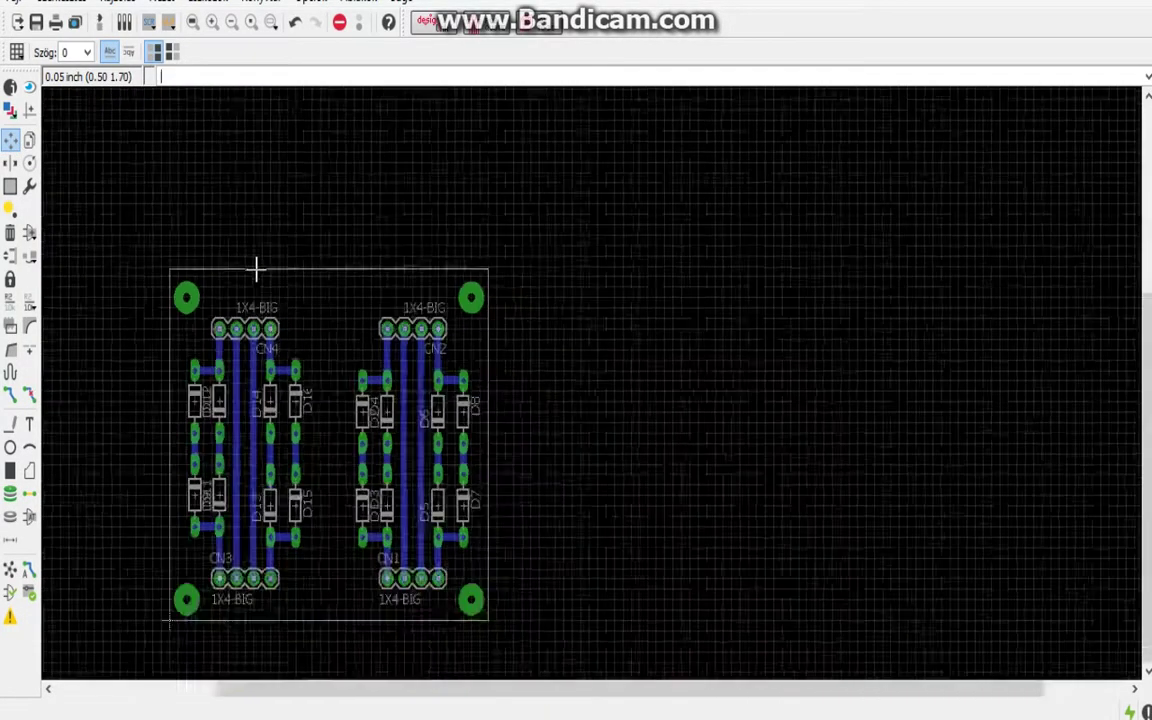
scroll(265, 300, down, 1)
scroll(283, 386, up, 1)
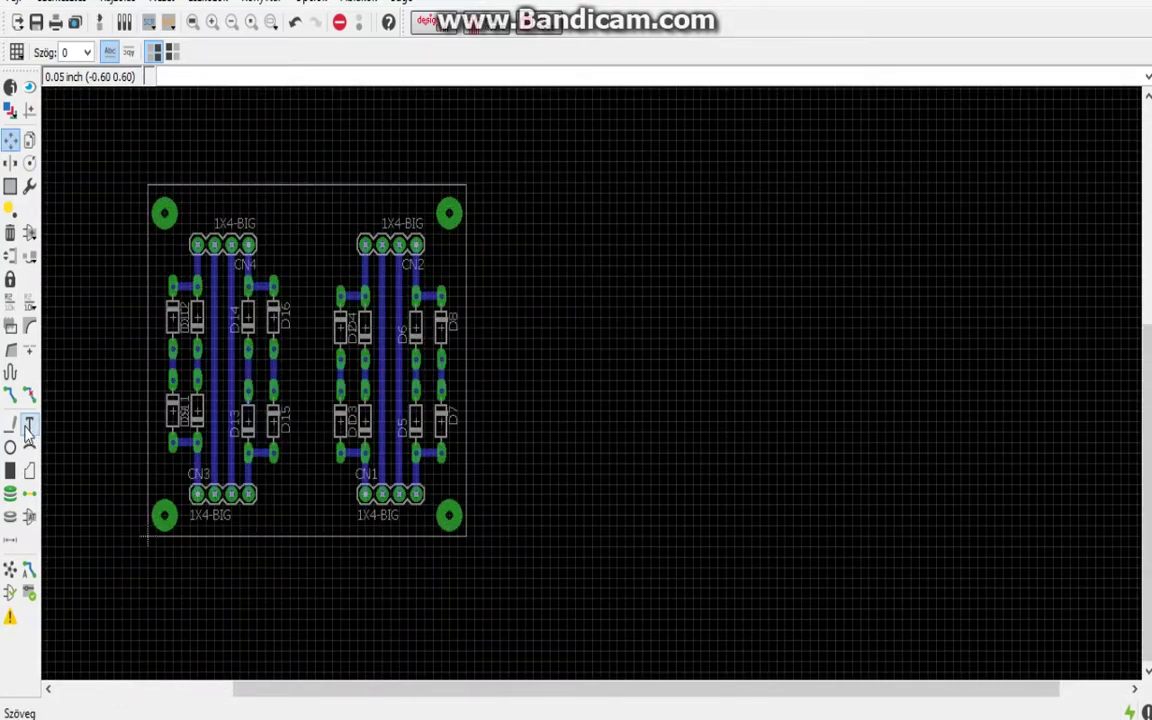
click(33, 425)
text(ZVS Intro)
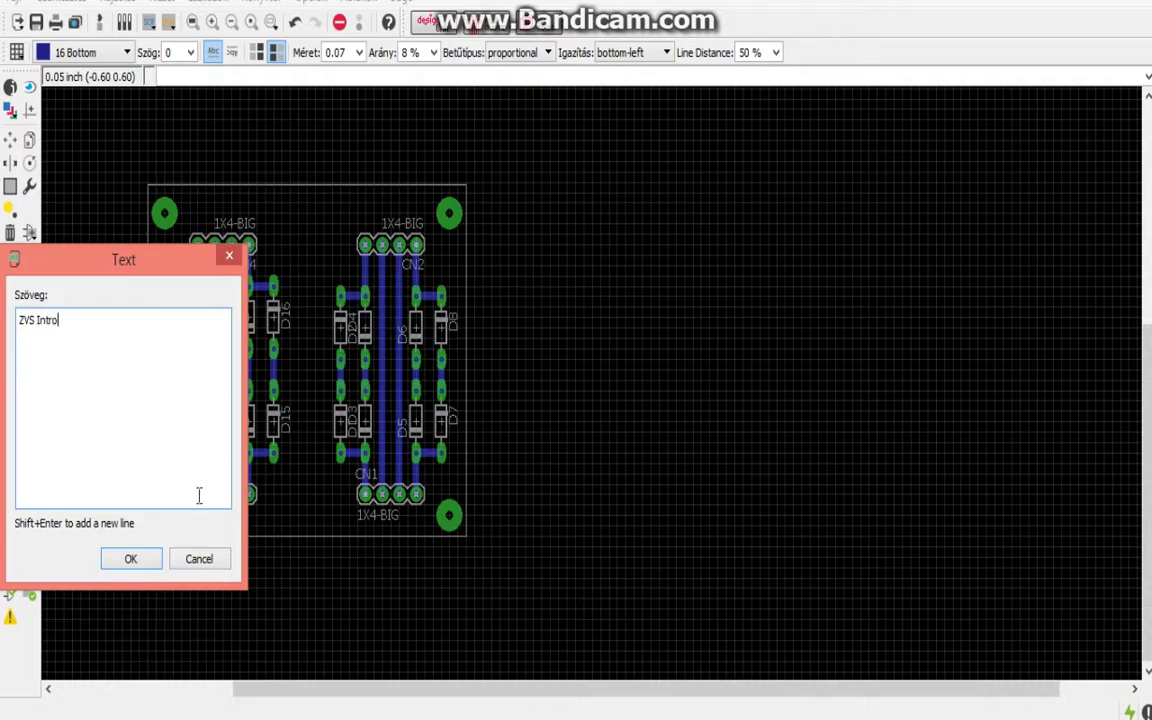
click(131, 559)
scroll(315, 222, up, 2)
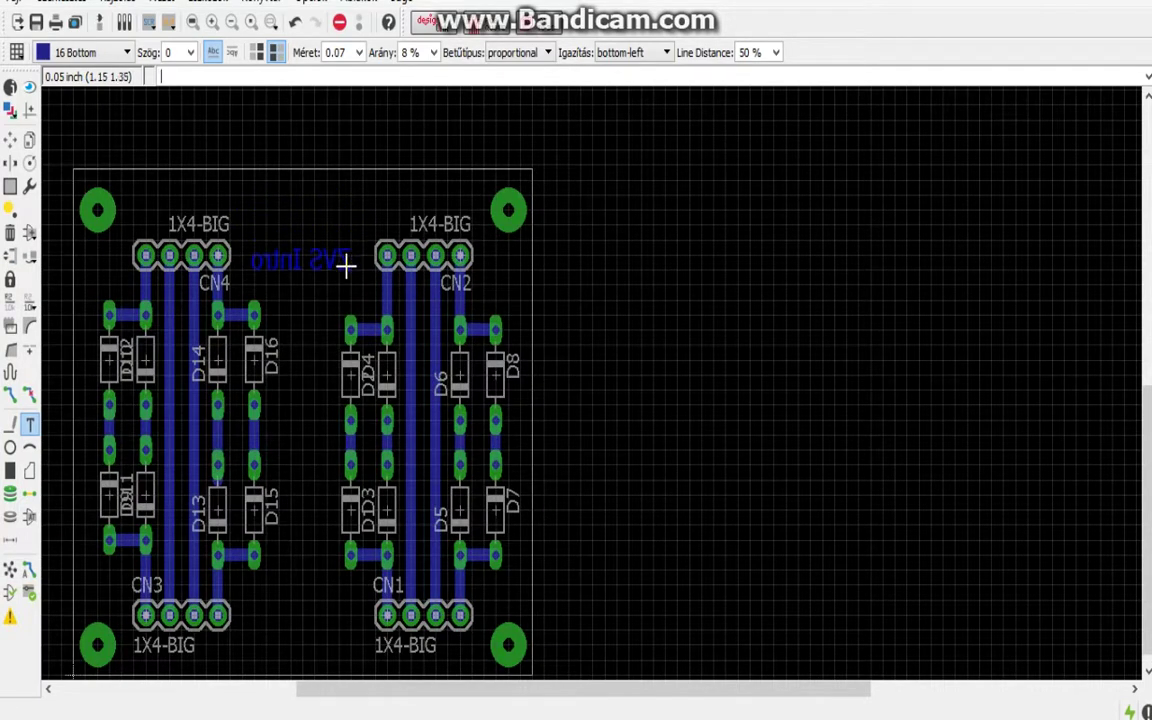
click(344, 264)
text(Mks Smooter)
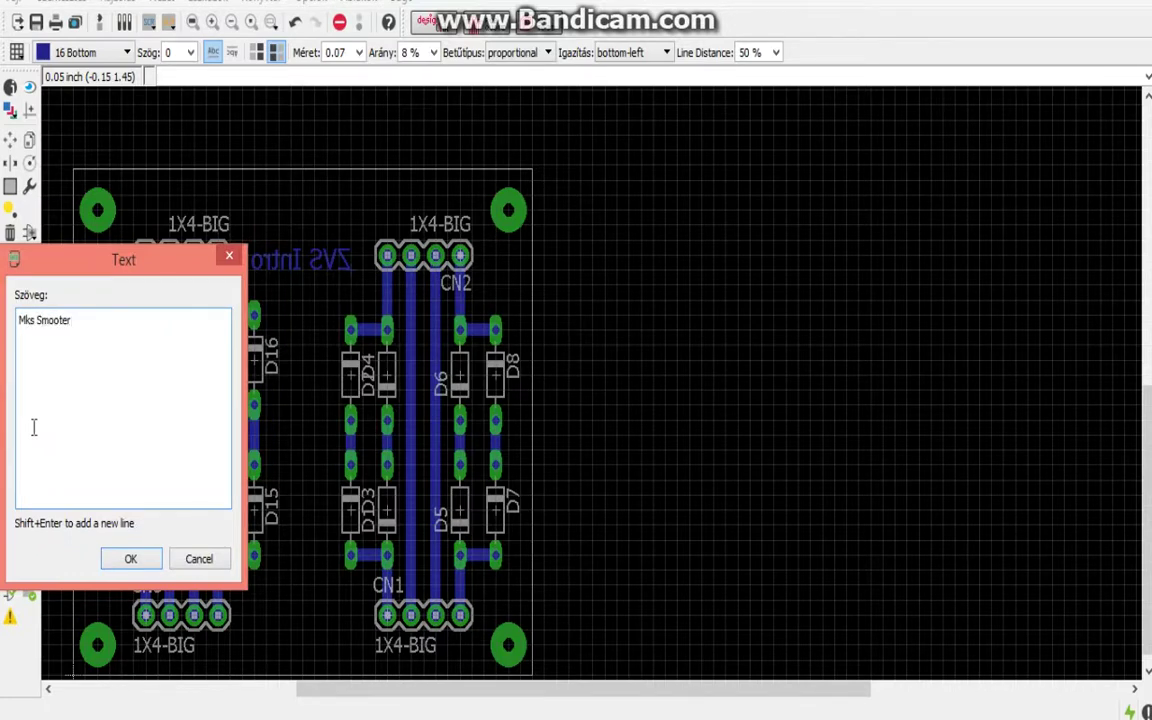
Step: Place the label 'Mks Smooter' just above 'ZVS Intro'
click(131, 559)
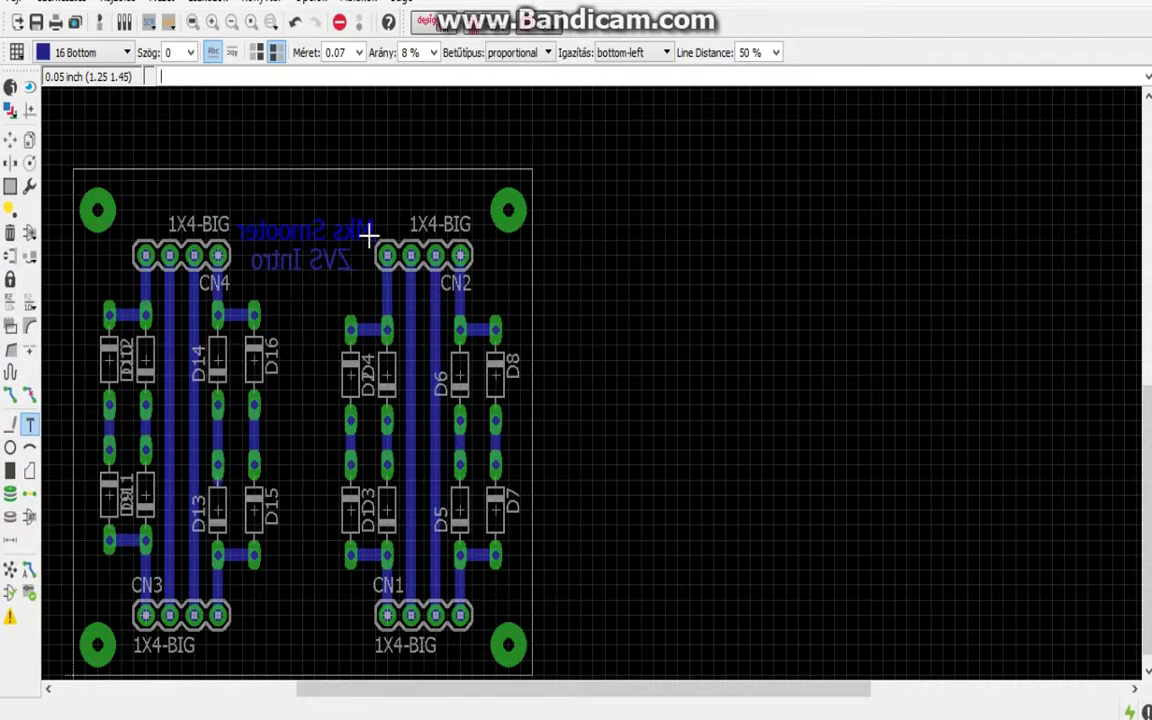
click(370, 235)
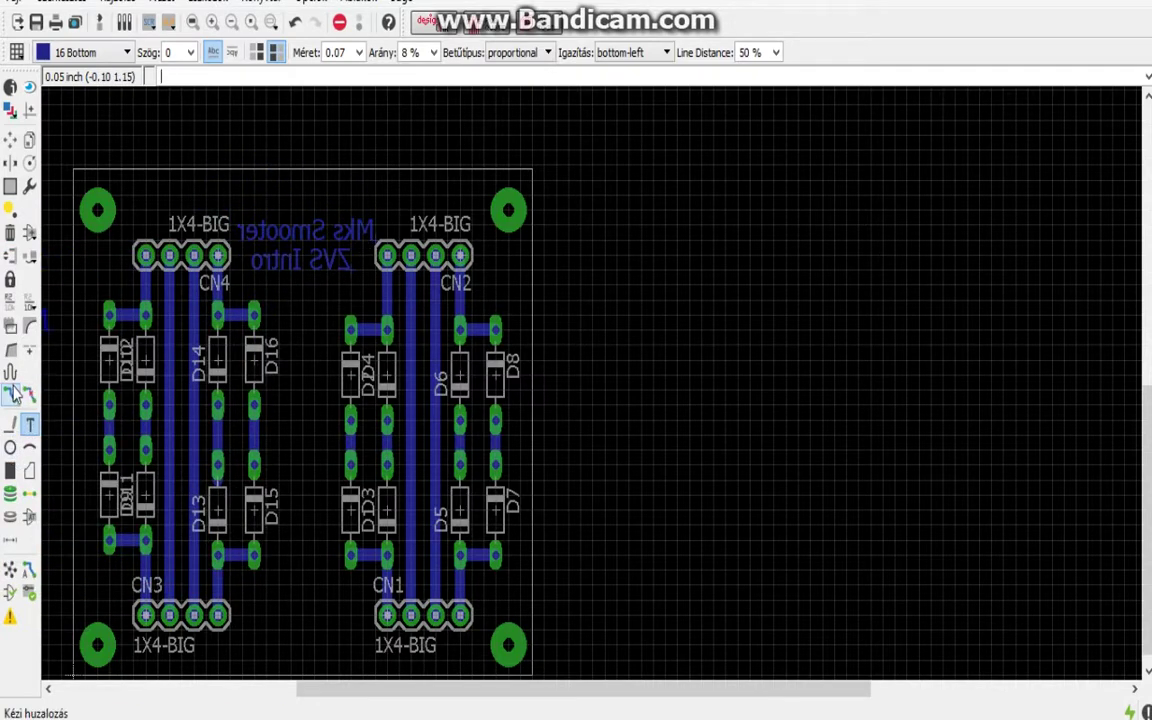
click(30, 425)
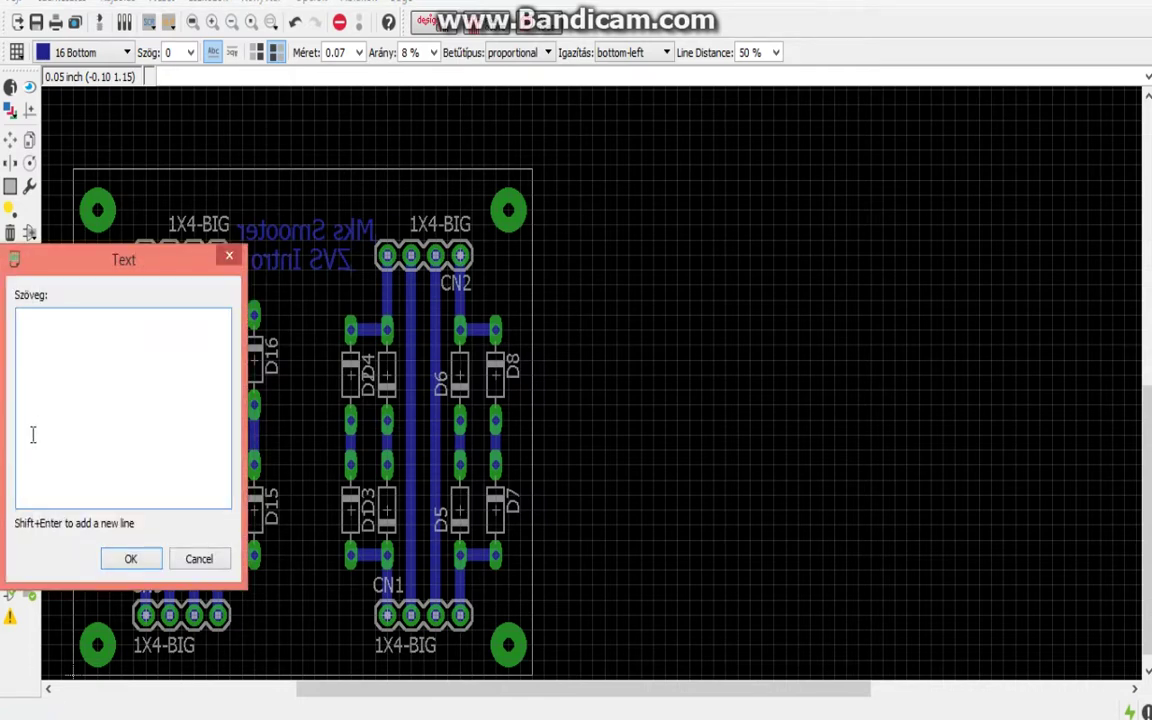
text(x)
Step: Label the left connectors with 'X' and connectors CN1 and CN2 with 'Y'
click(142, 558)
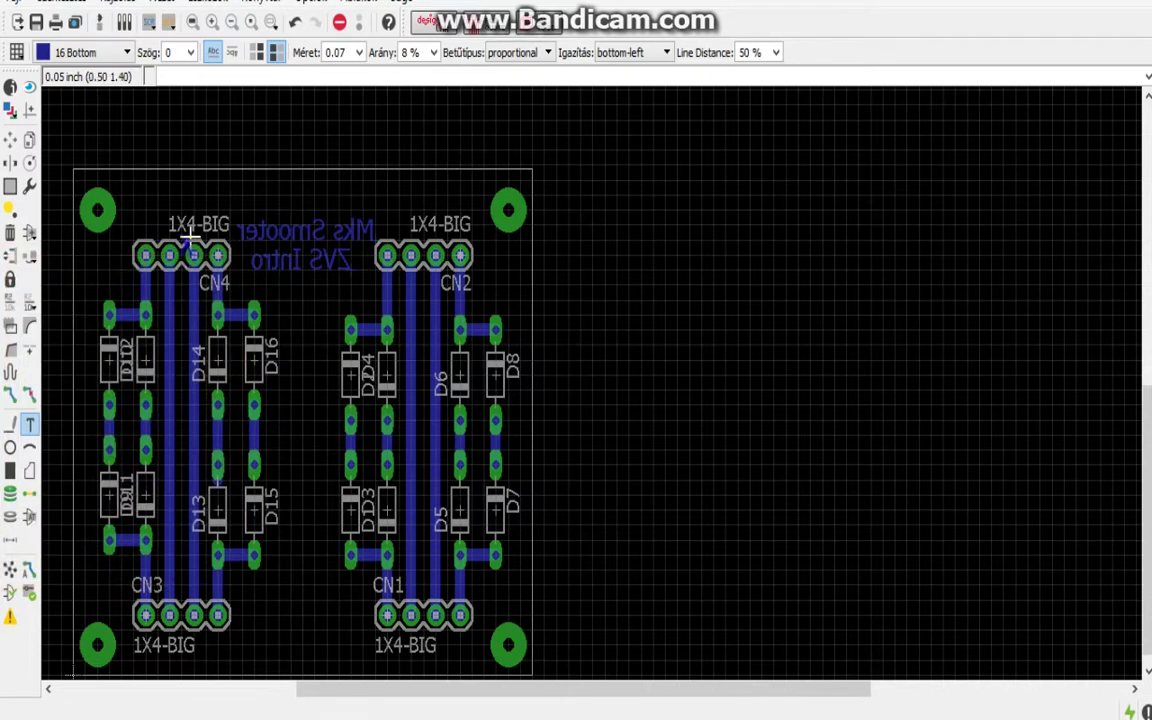
click(148, 218)
click(147, 650)
click(30, 425)
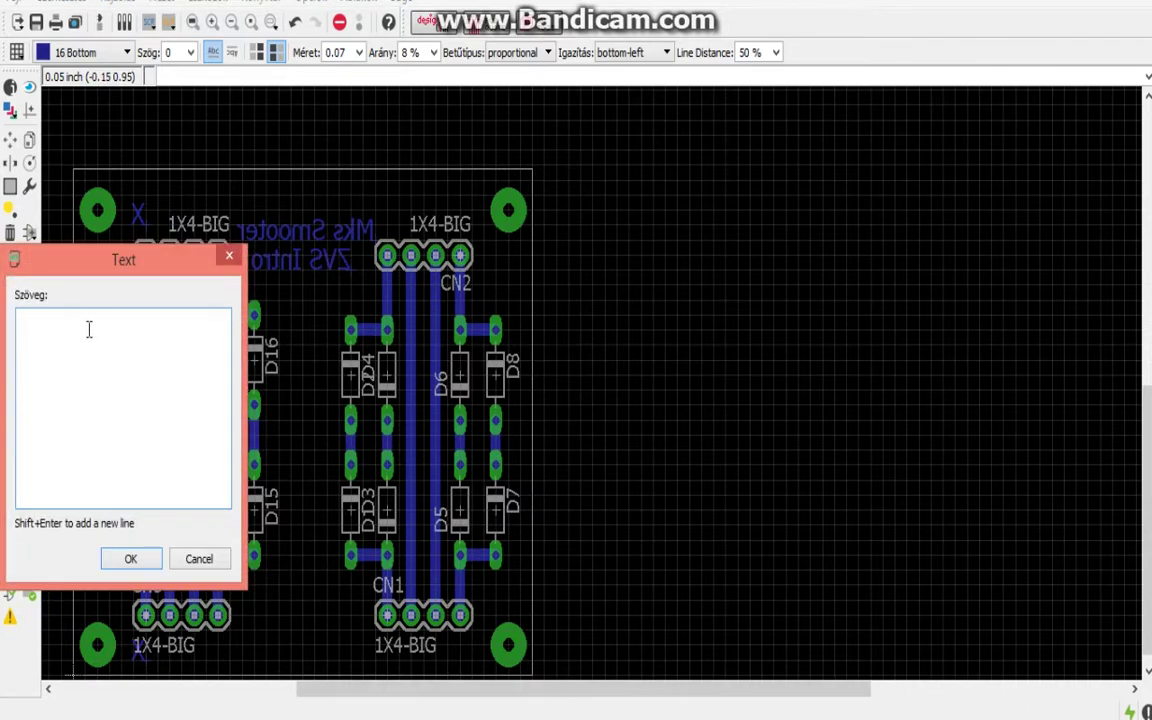
click(130, 559)
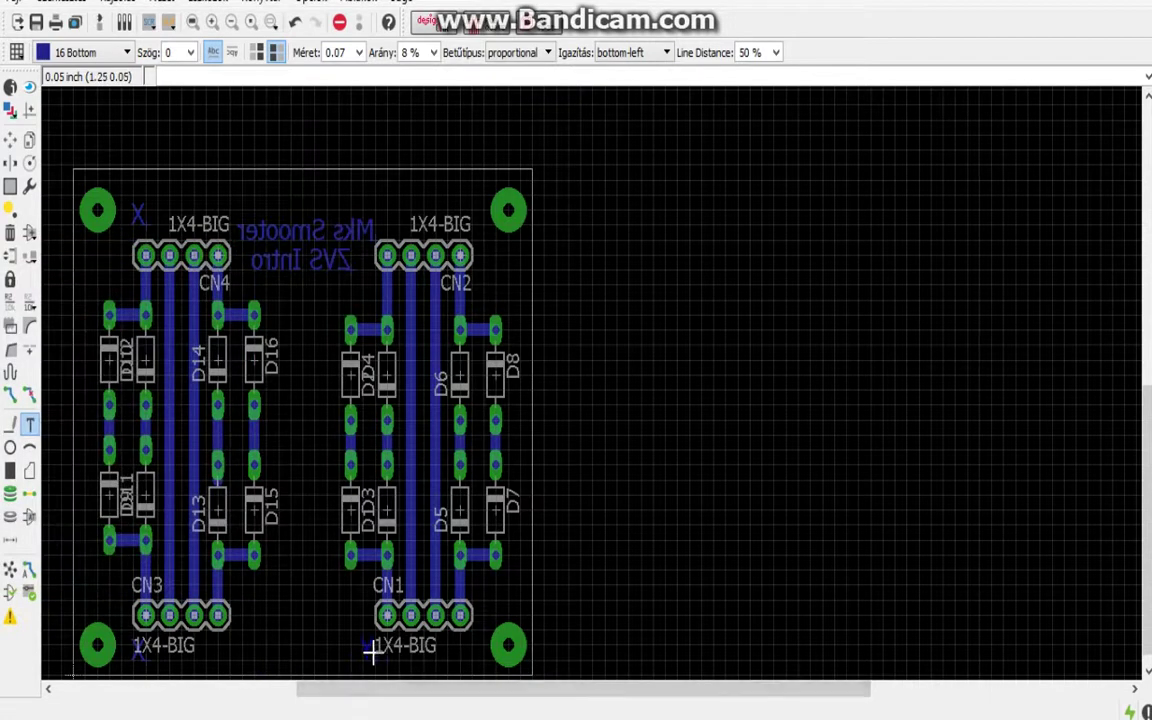
click(372, 655)
click(375, 207)
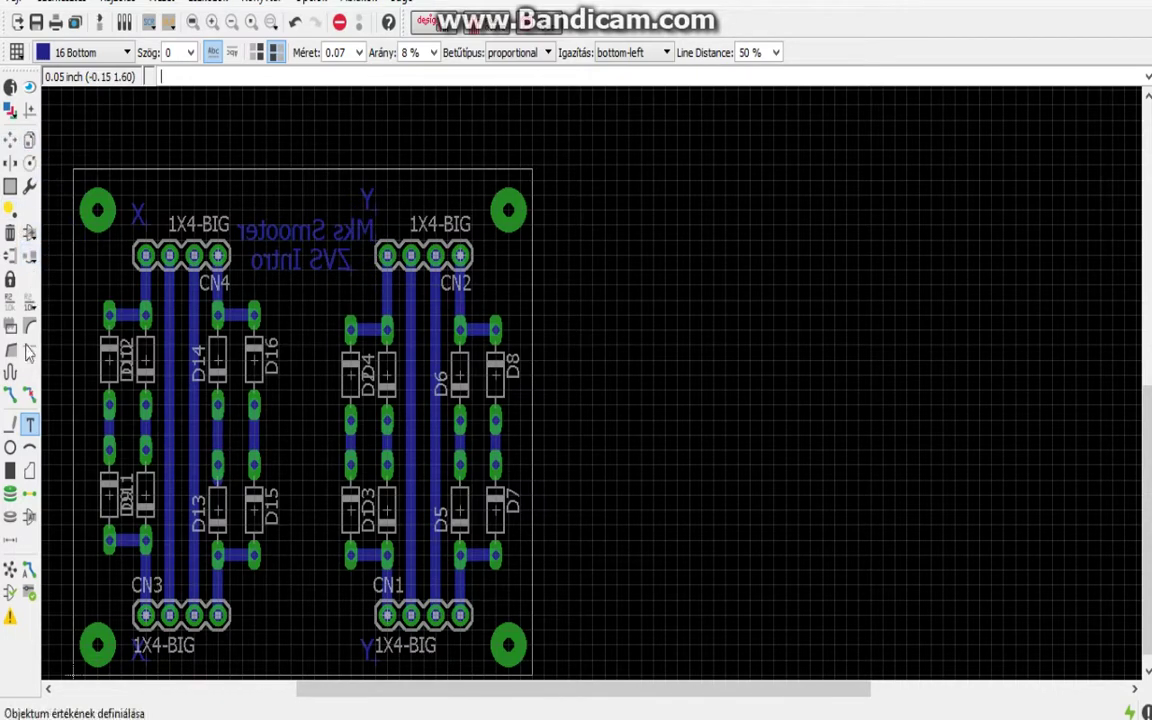
Step: Add 'In' labels at both top connectors and 'OUT' labels at both bottom connectors
click(29, 424)
text(In)
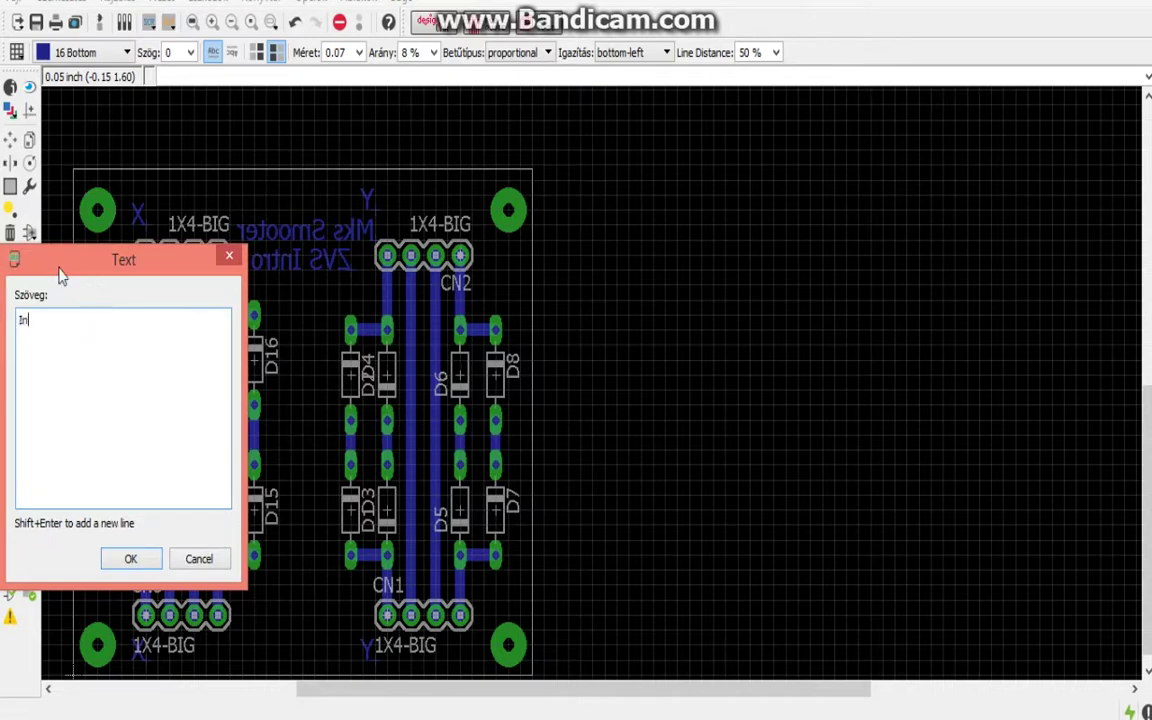
click(133, 559)
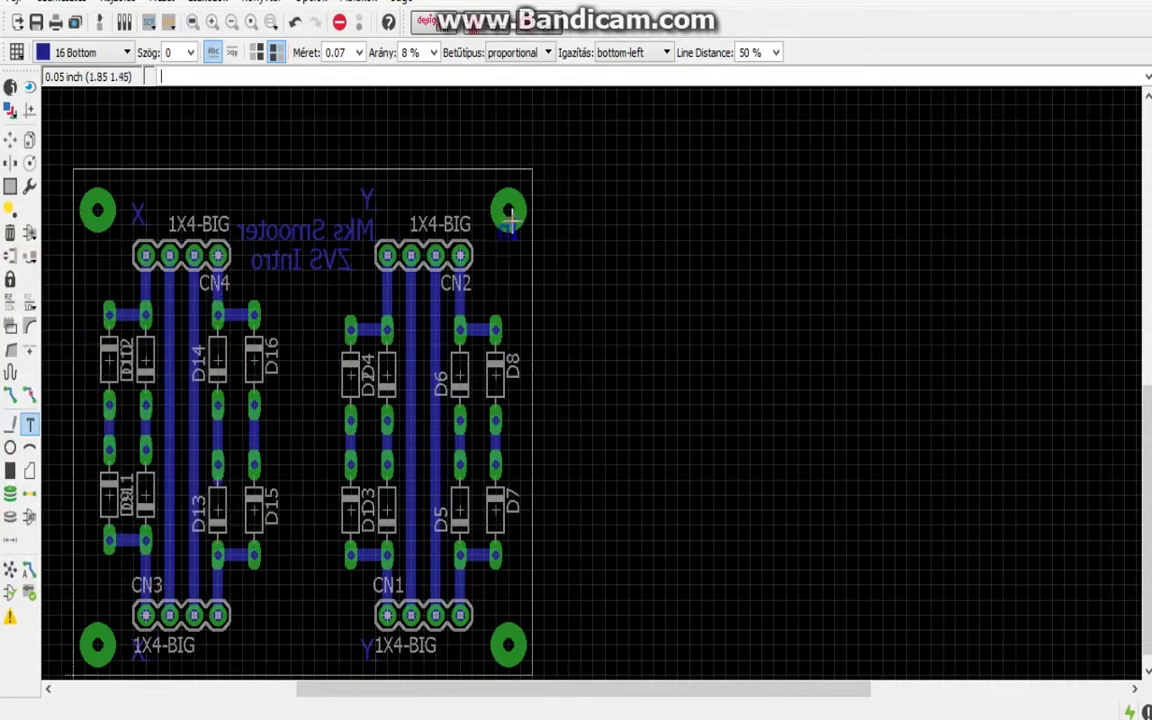
click(433, 214)
click(190, 216)
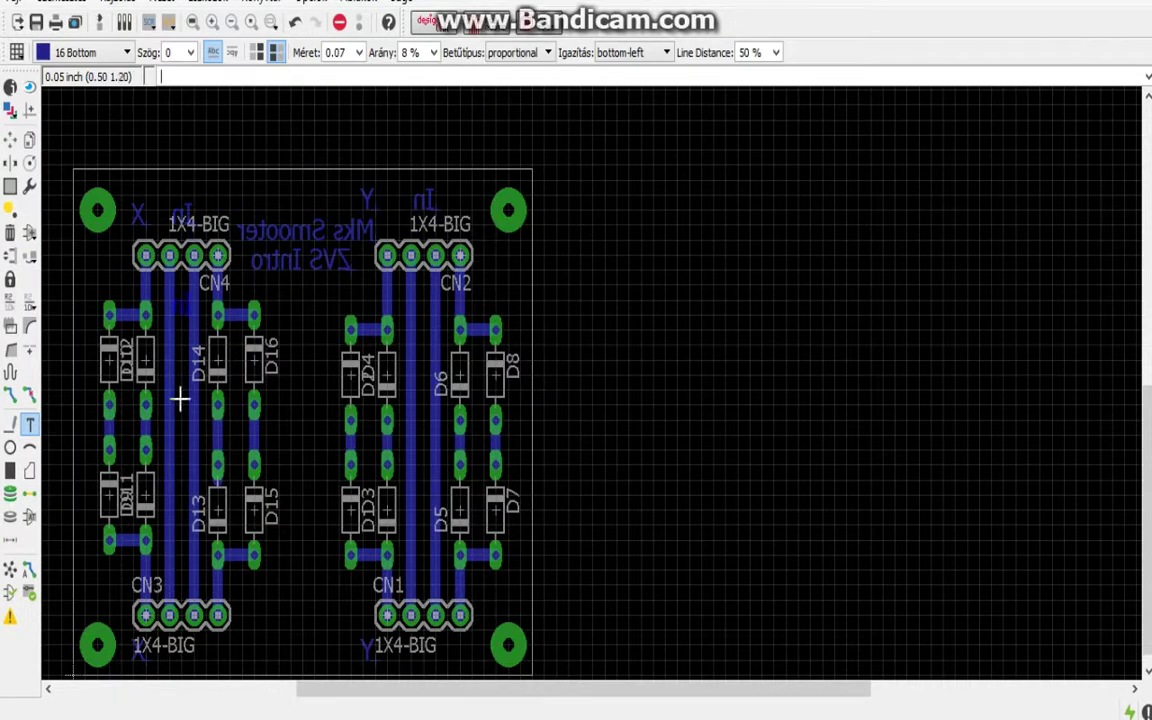
click(33, 425)
text(OUT)
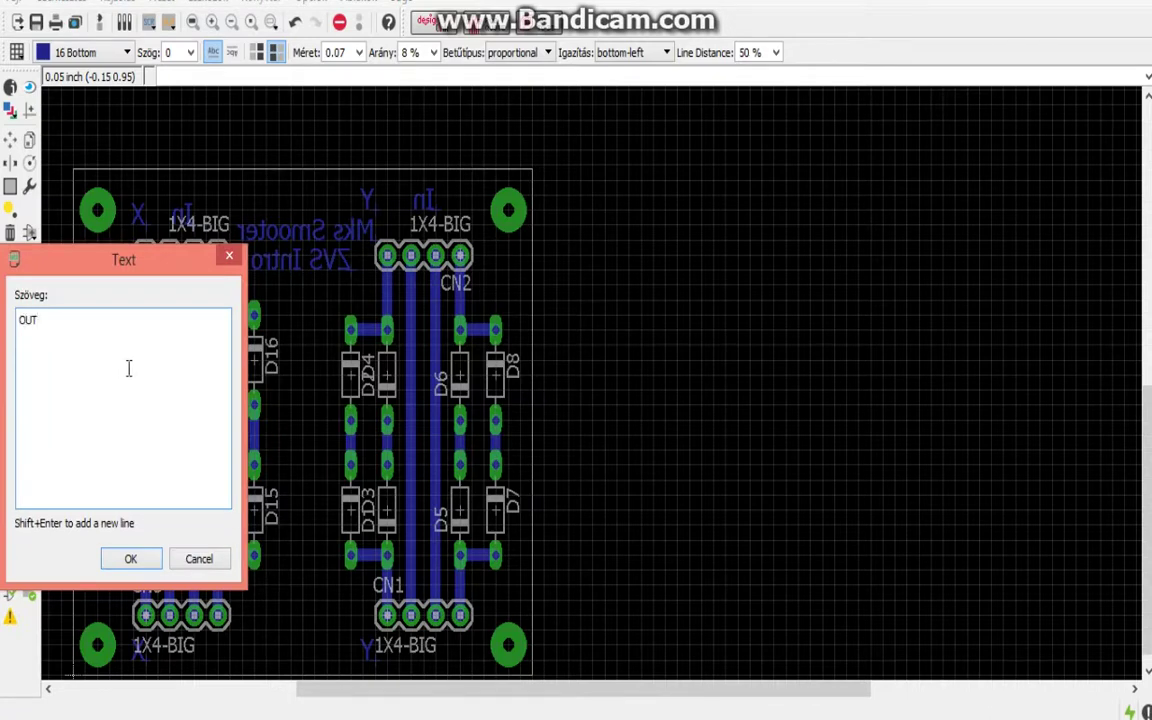
click(130, 558)
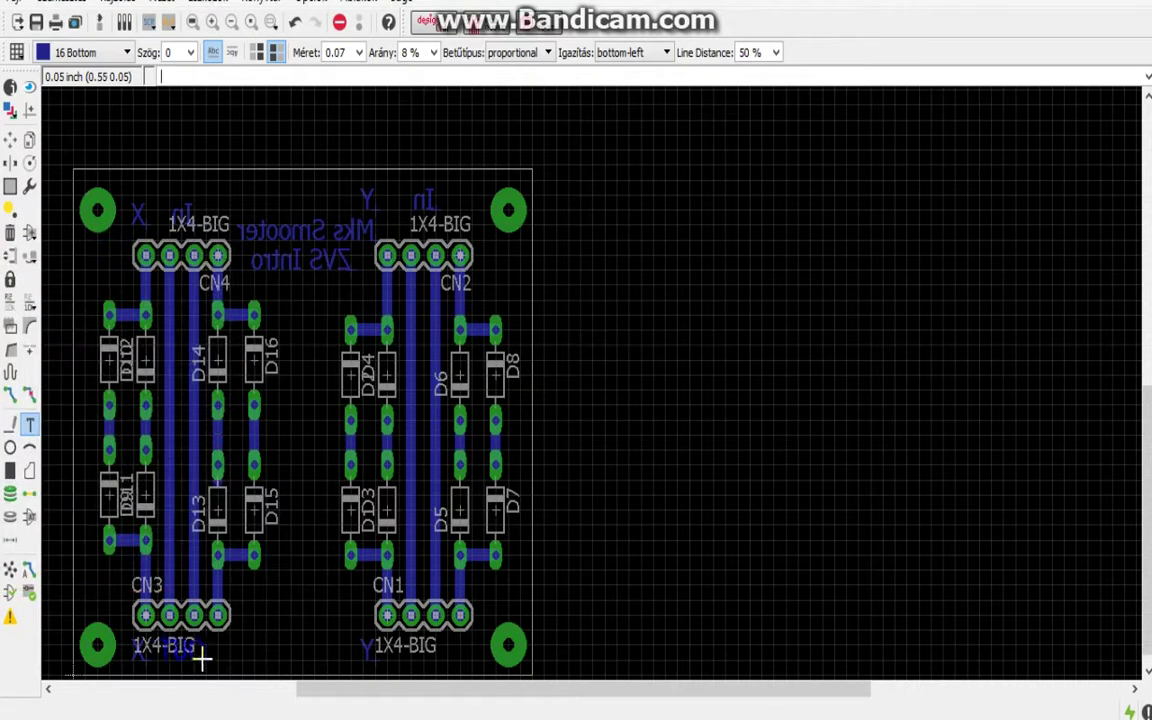
click(202, 660)
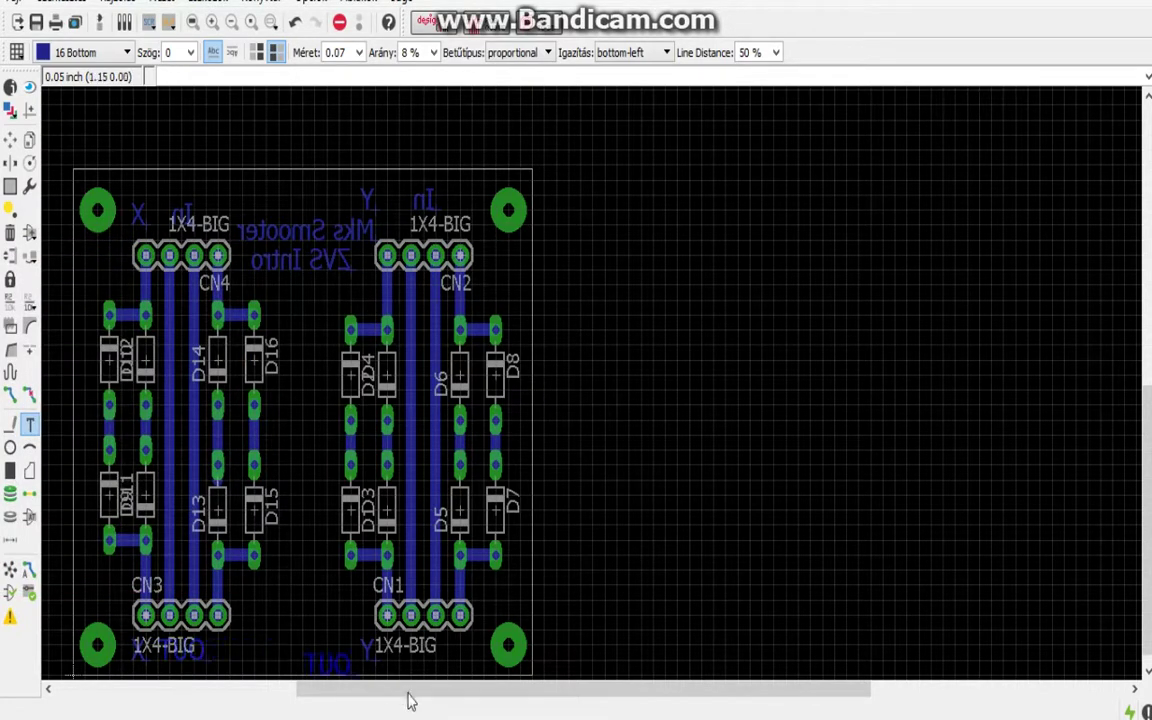
click(444, 658)
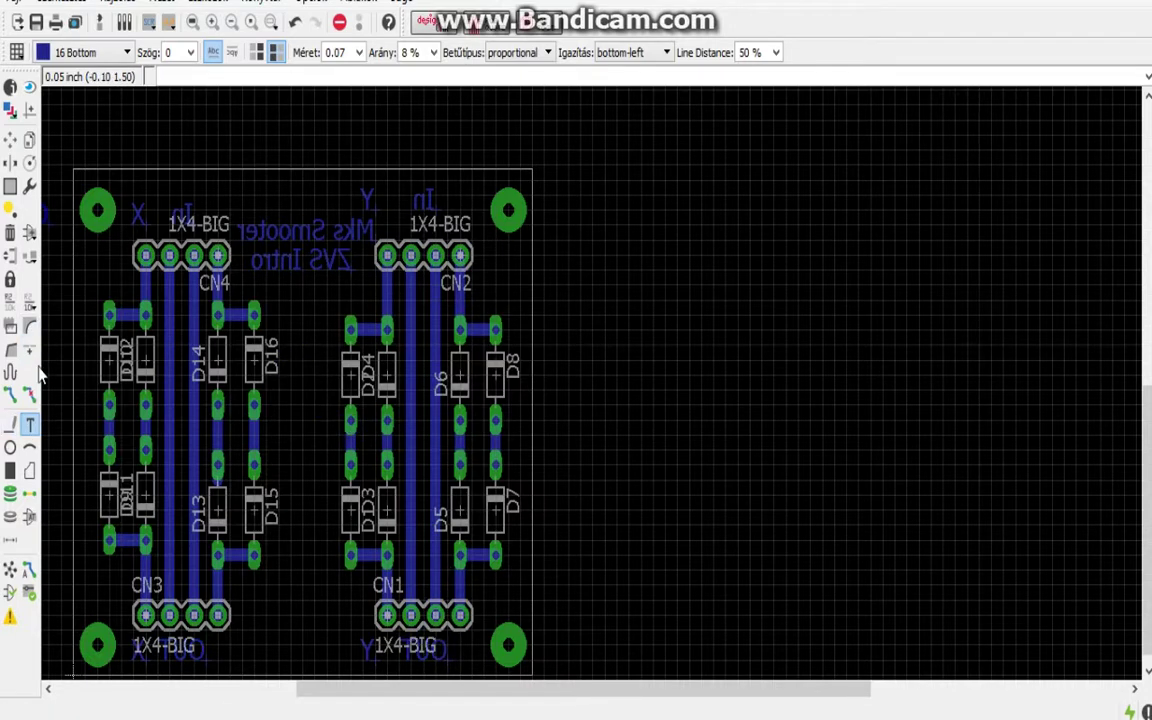
Step: Choose the Polygon tool with an Izoláció clearance of 0.024
click(30, 470)
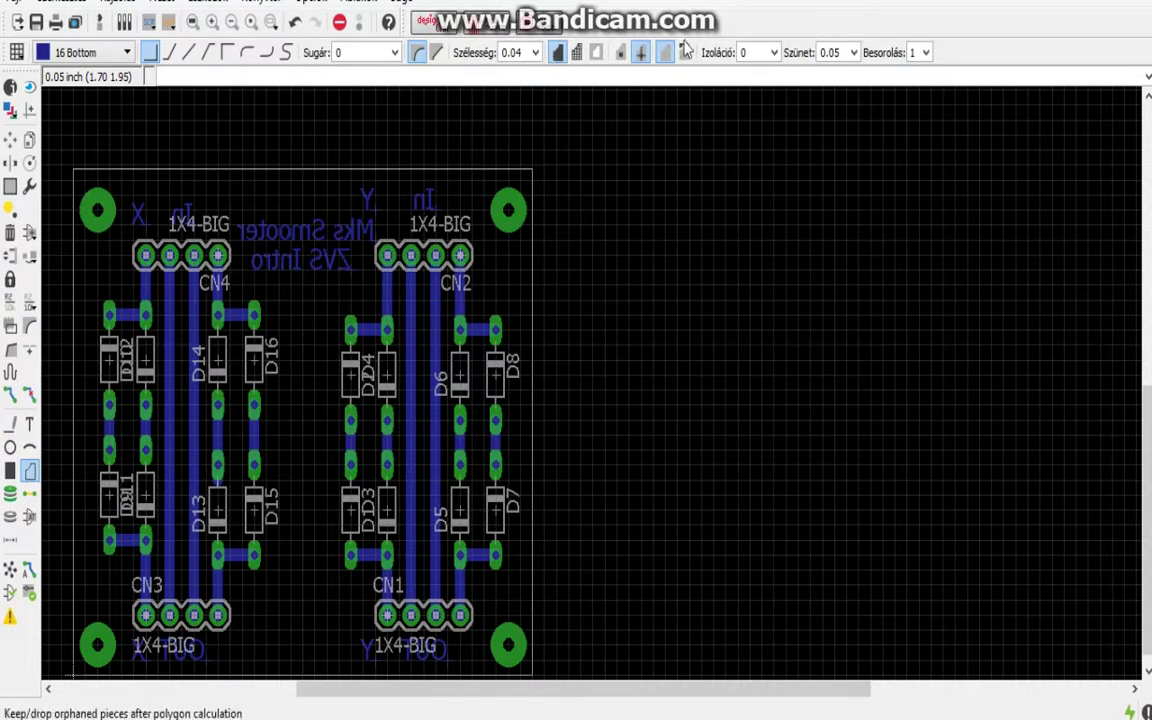
click(773, 52)
click(759, 130)
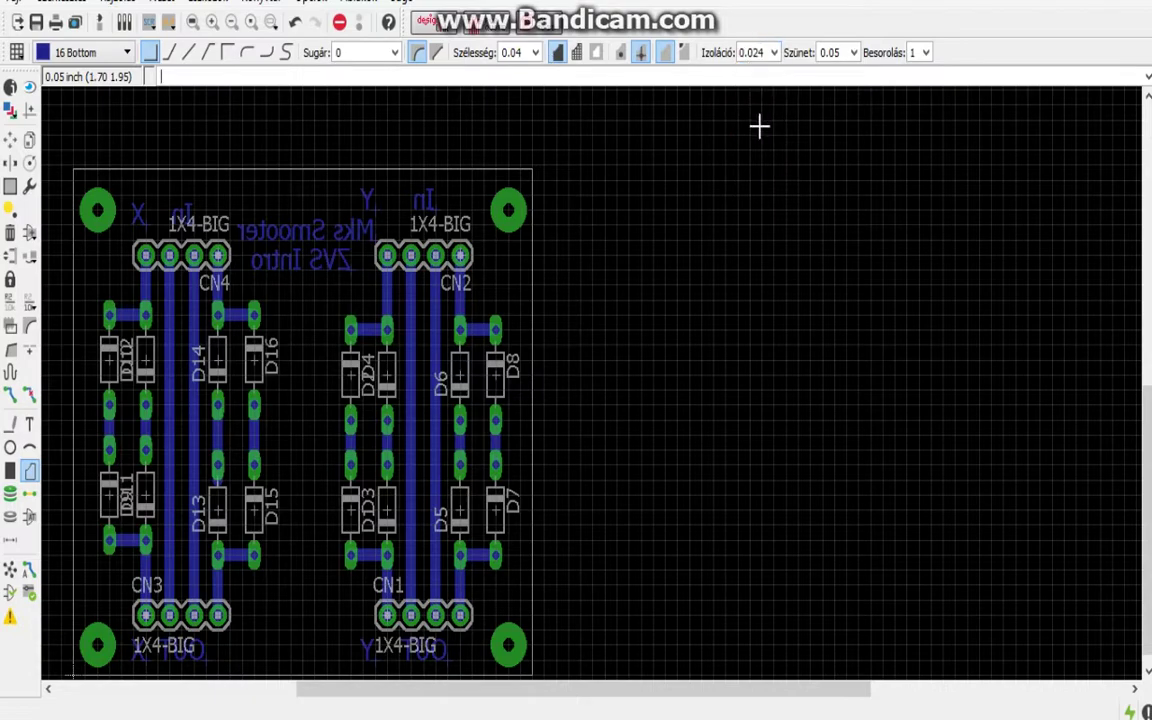
scroll(600, 230, down, 1)
scroll(563, 239, down, 1)
Step: Draw the pour polygon around the board outline and fill it with Ratsnest
click(240, 536)
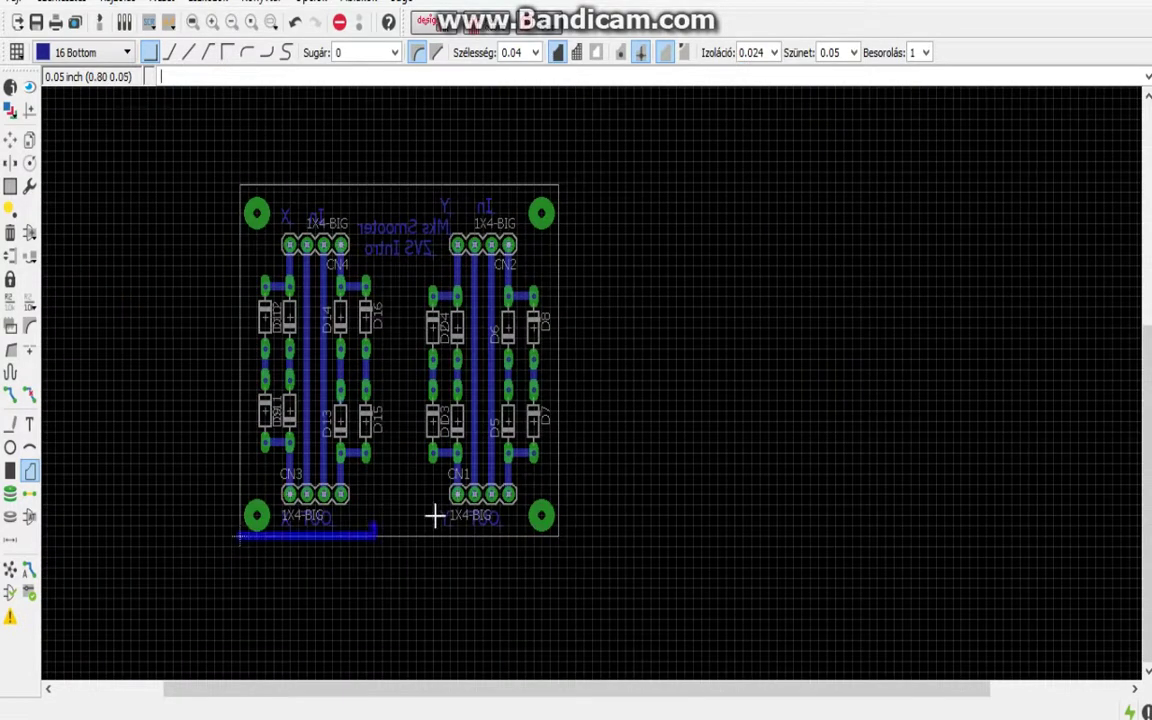
click(560, 536)
click(559, 183)
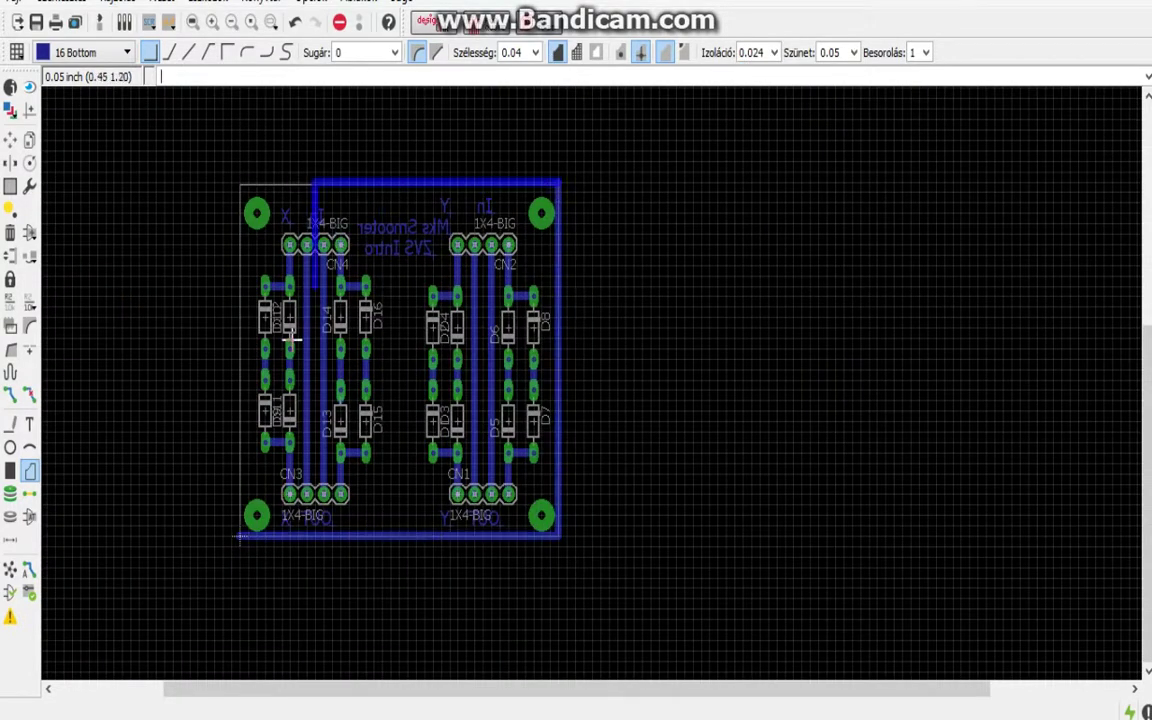
click(240, 537)
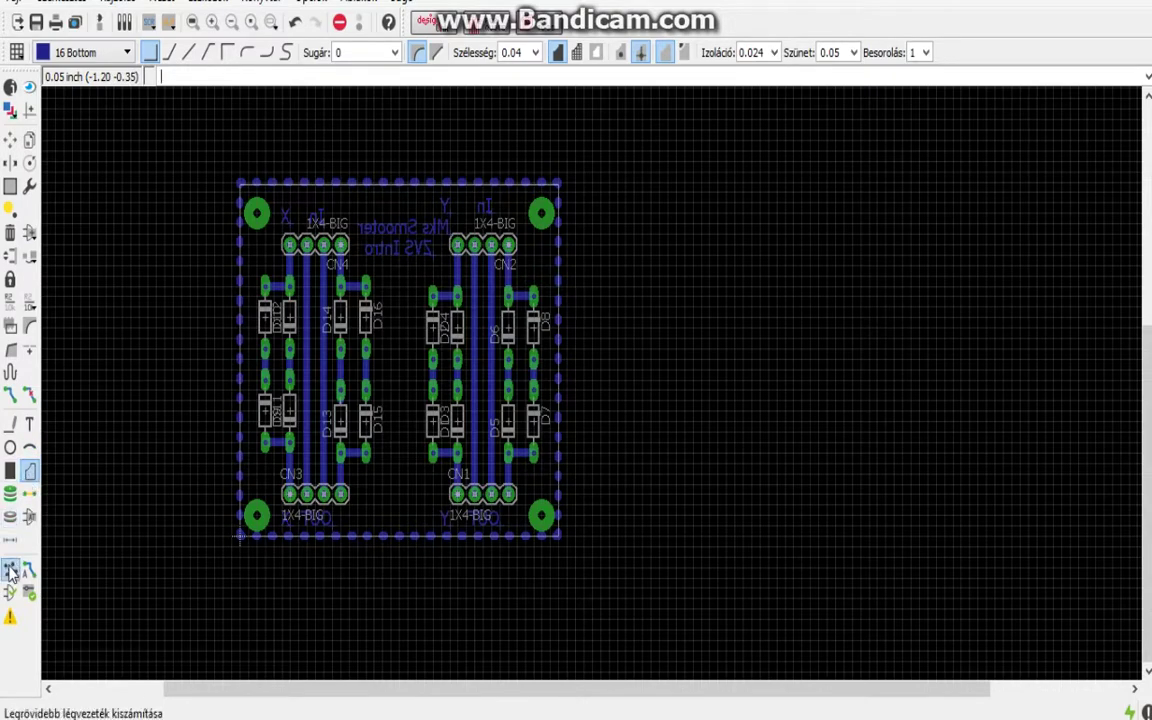
click(10, 516)
scroll(373, 230, up, 1)
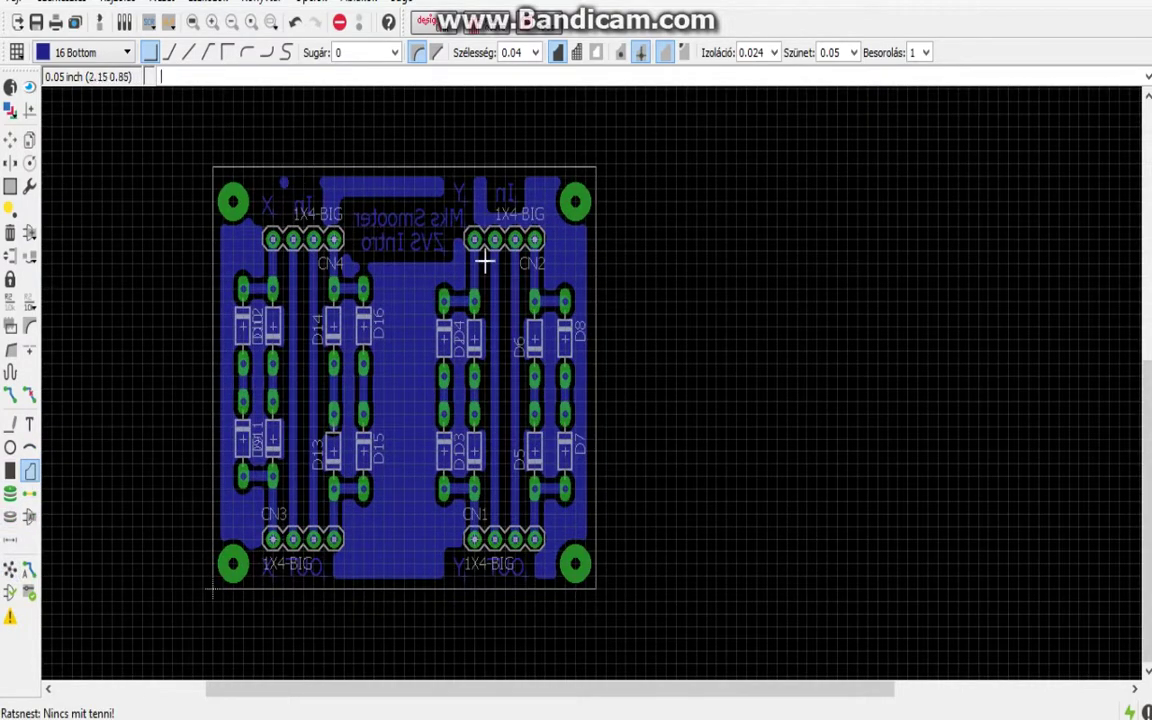
Step: Hide the Top, Unrouted, tPlace, bPlace, tOrigins and bOrigins layers
click(10, 110)
click(28, 66)
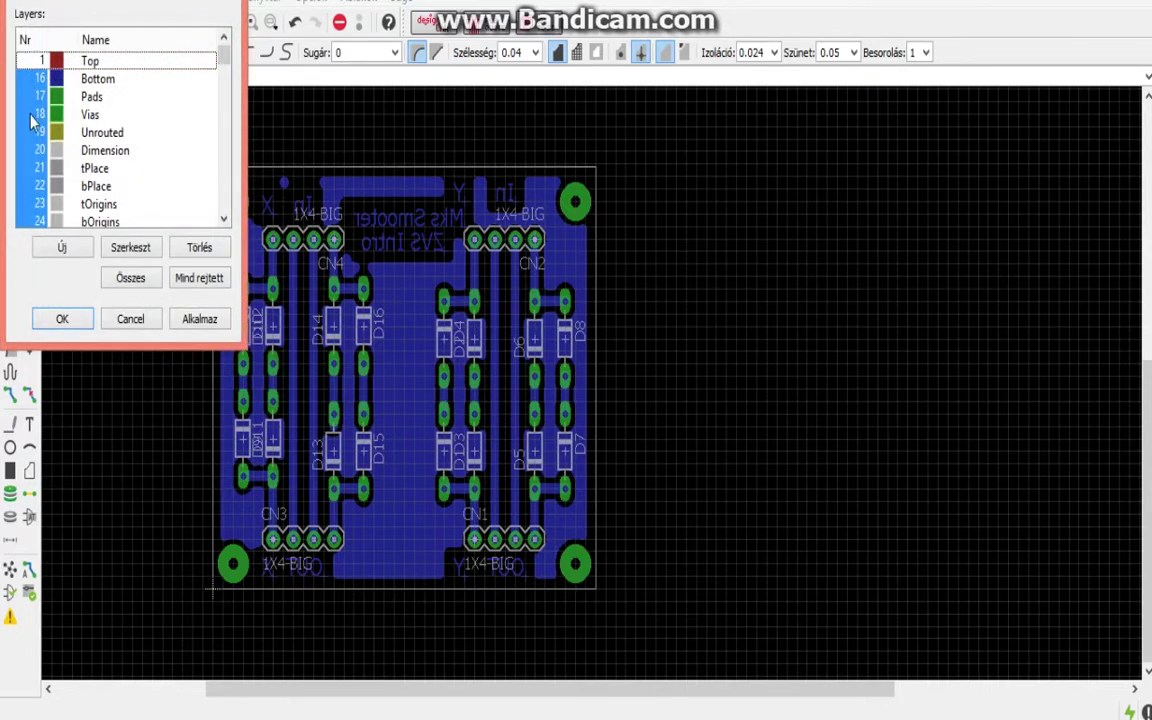
click(31, 132)
click(35, 168)
click(35, 186)
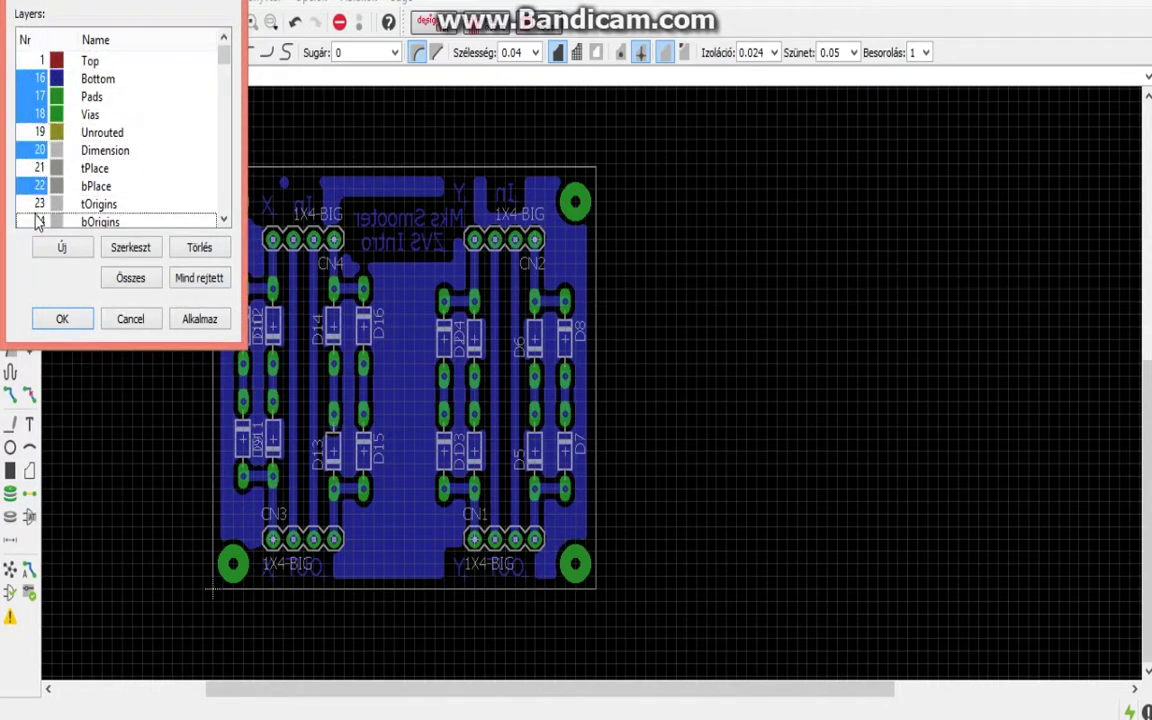
click(35, 204)
click(35, 220)
Step: Hide the tNames, bNames and tValues layers and apply the visibility changes
scroll(37, 192, down, 1)
click(37, 186)
click(37, 204)
click(37, 219)
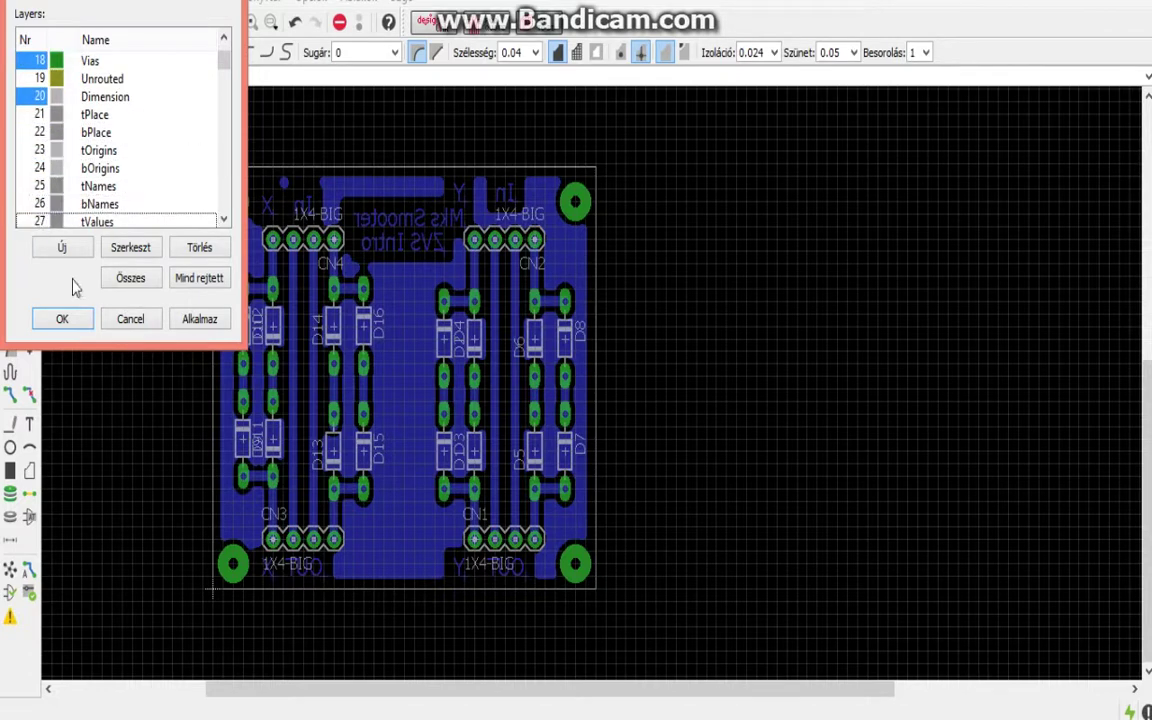
click(196, 319)
click(55, 318)
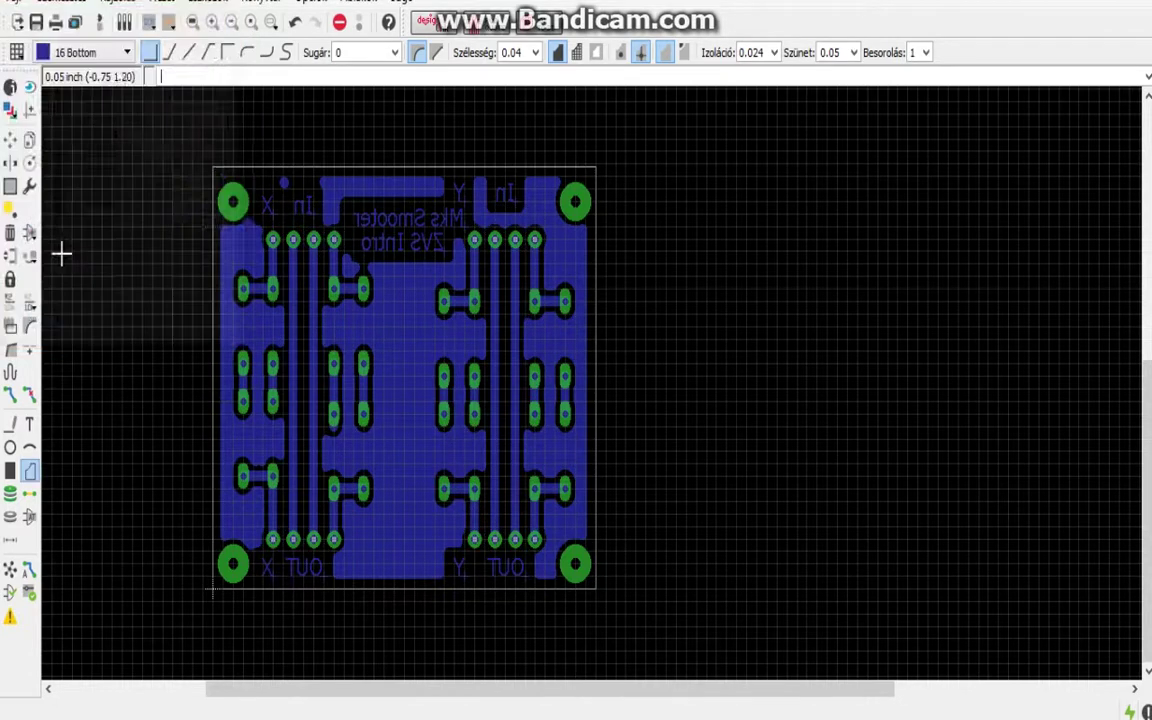
Step: Keep HP LaserJet 1020 as the Nyomtató printer and open the system print dialog
click(63, 29)
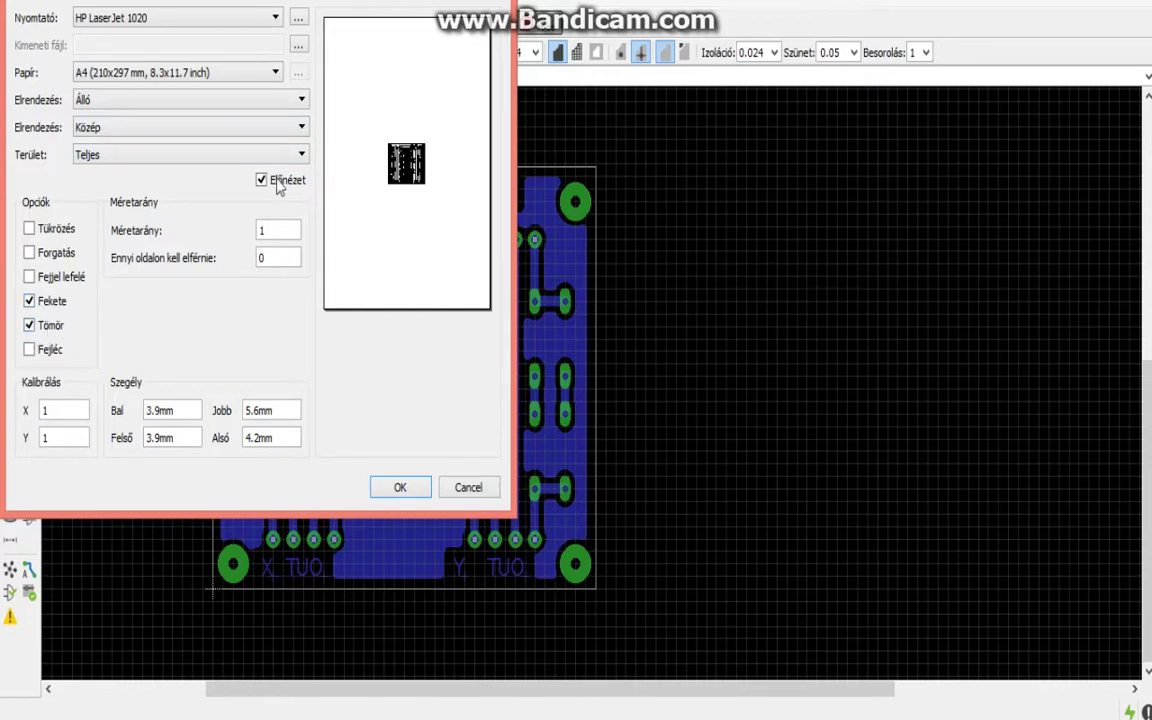
click(272, 20)
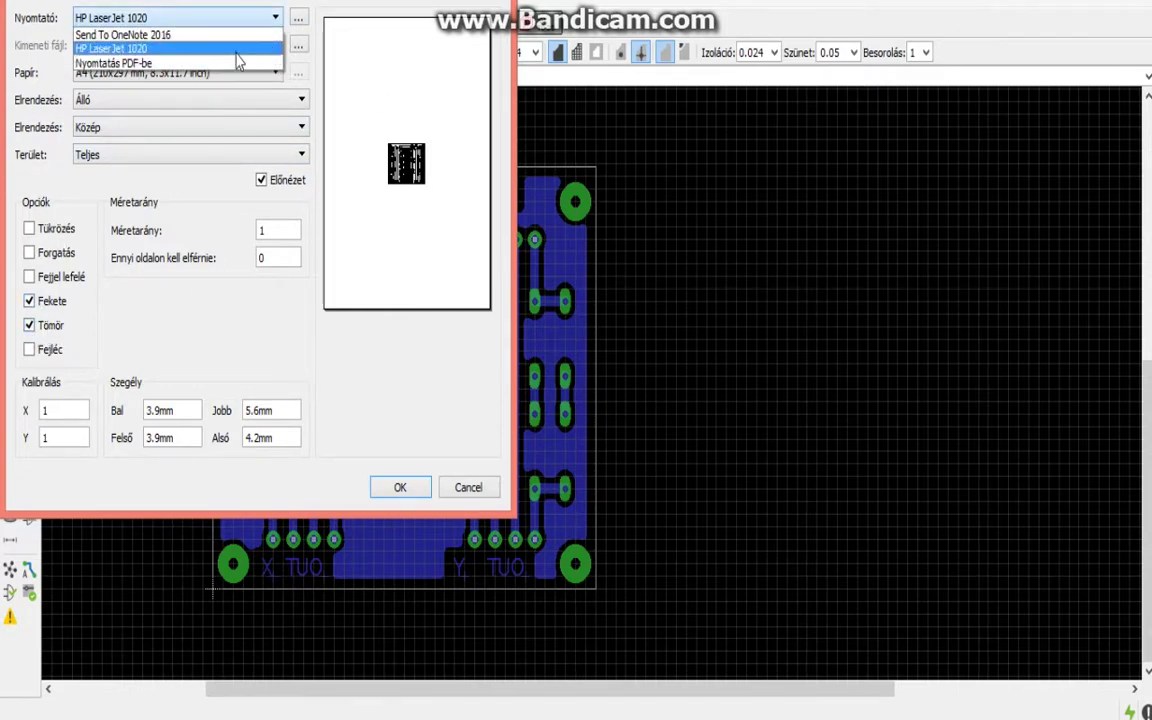
click(237, 50)
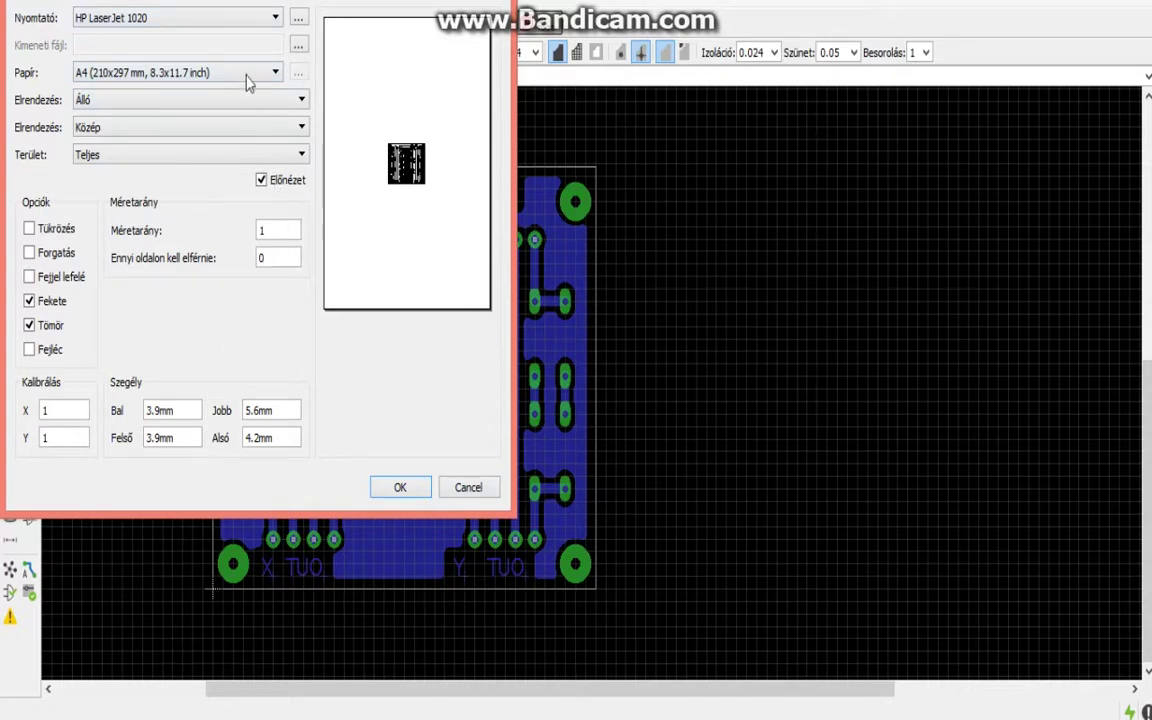
click(299, 18)
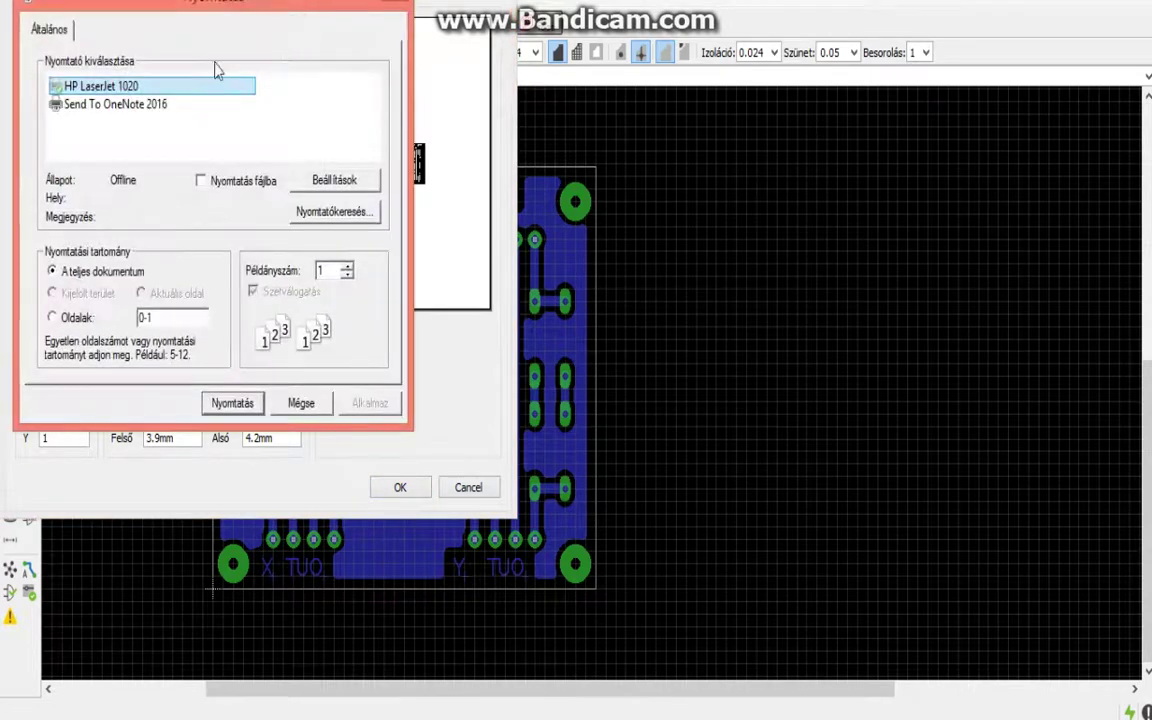
Step: Keep FastRes 1200 print quality in the printer properties and print the board
click(334, 183)
click(176, 111)
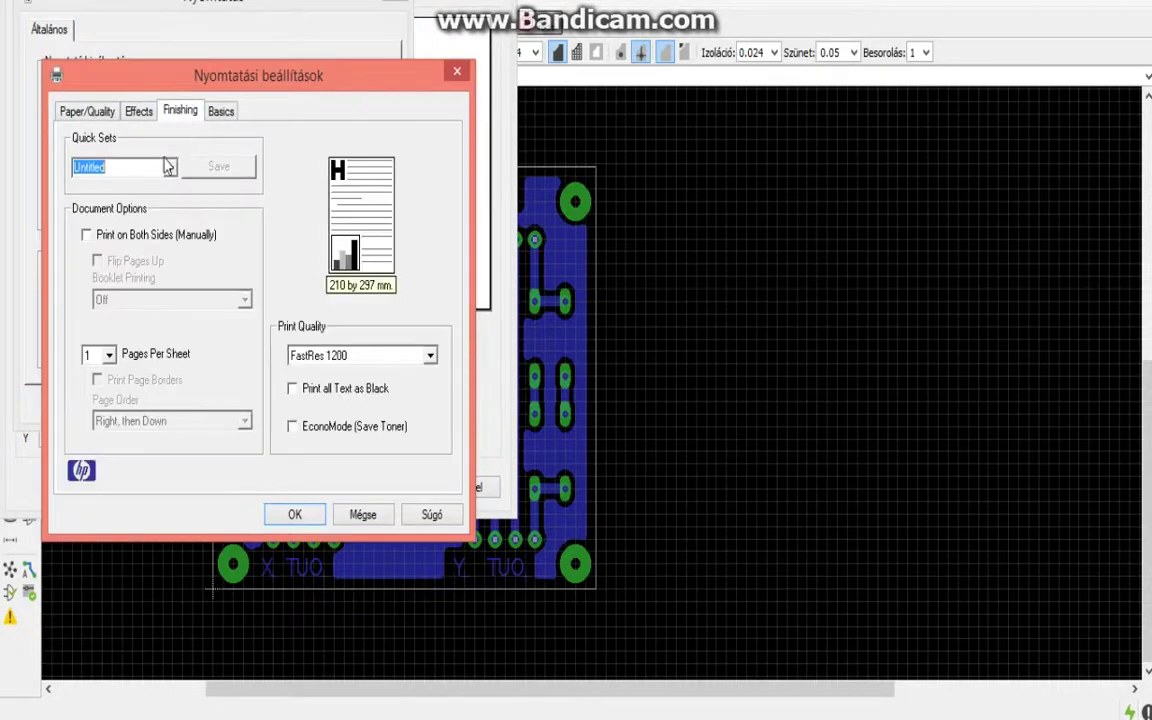
click(219, 111)
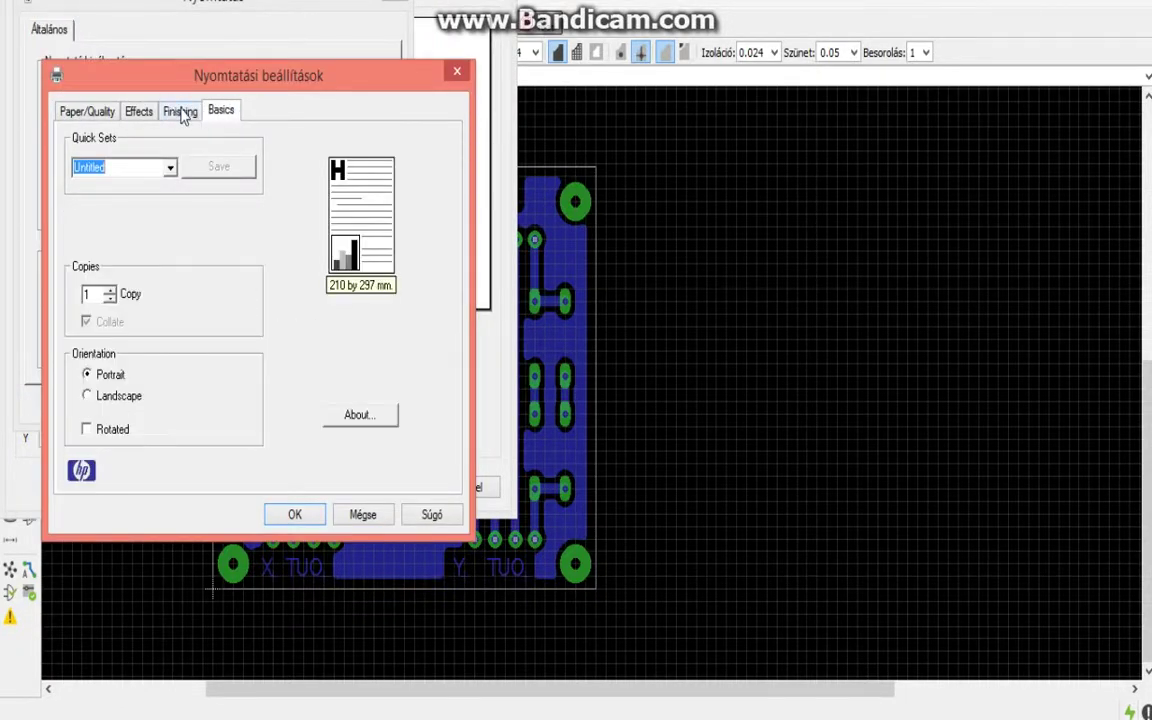
click(182, 113)
click(140, 111)
click(180, 111)
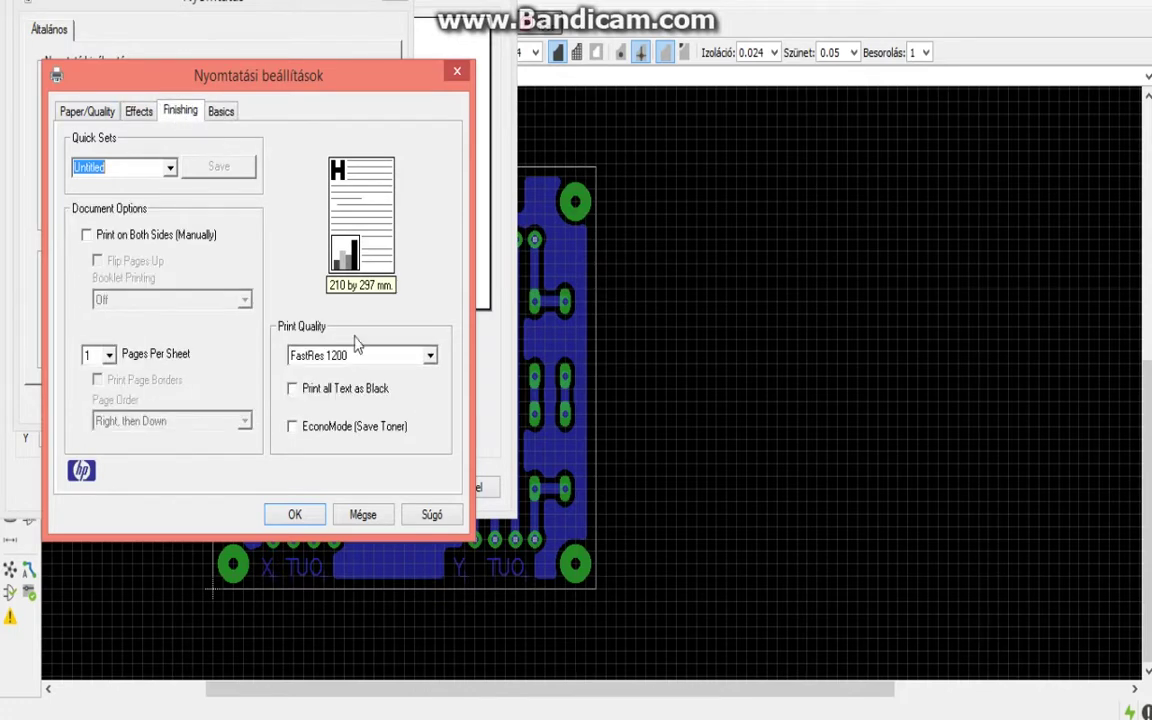
click(323, 352)
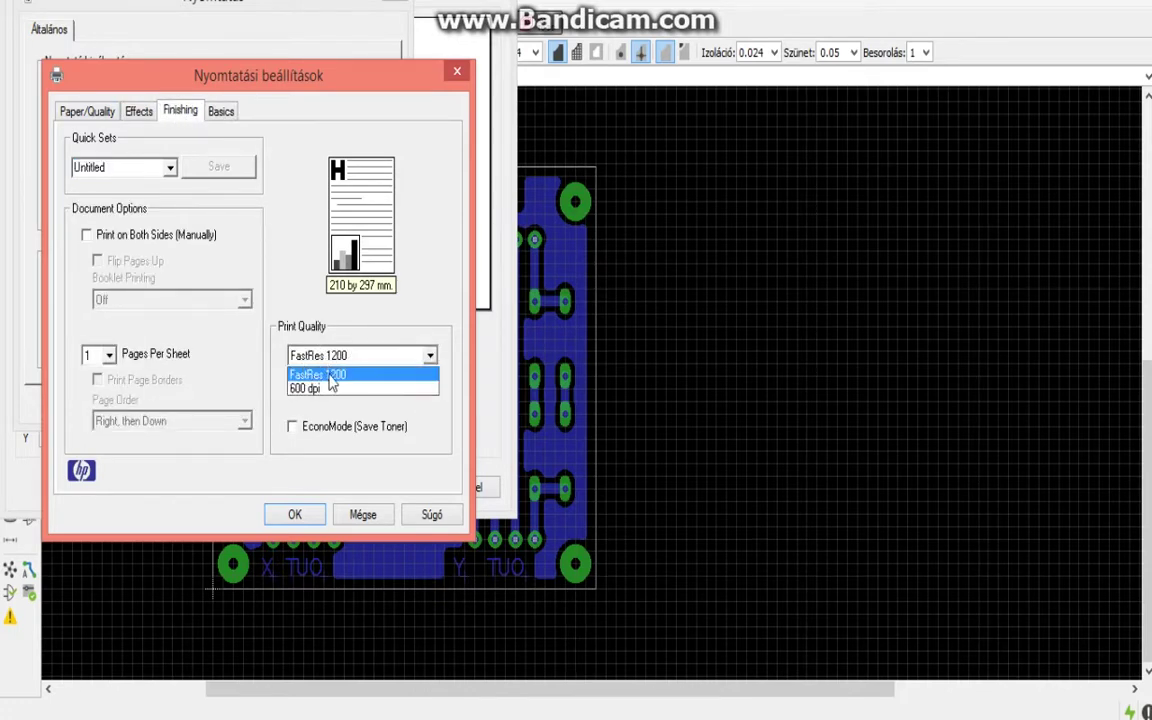
click(308, 521)
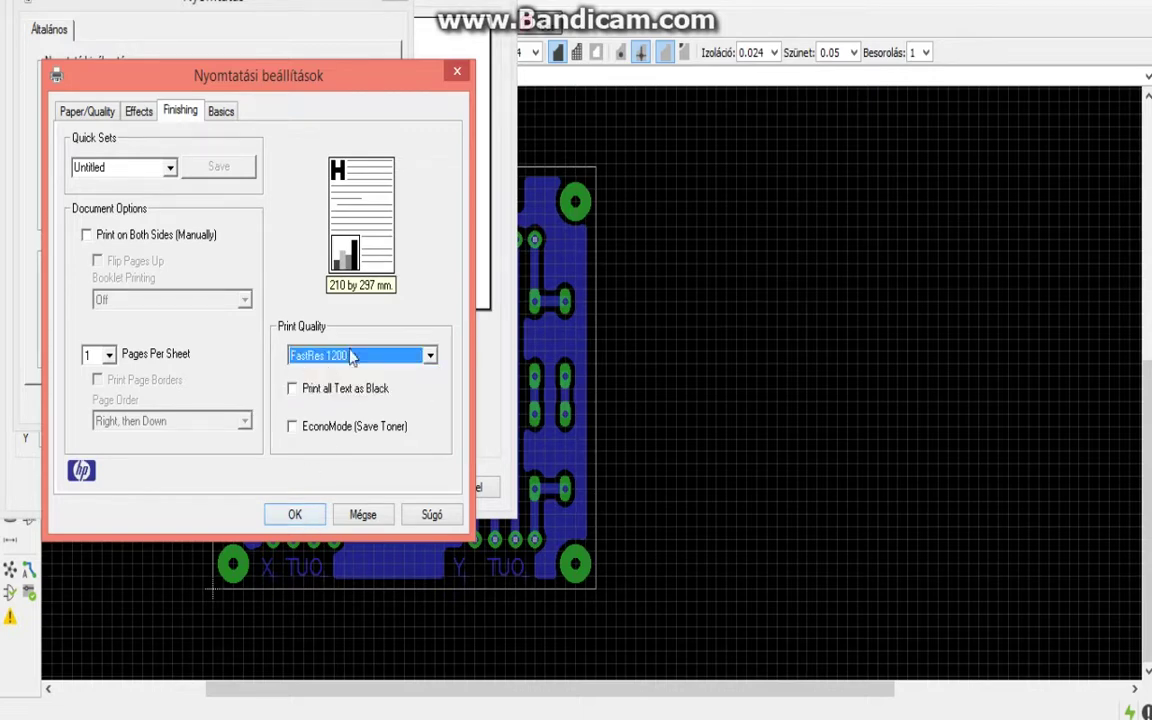
click(290, 516)
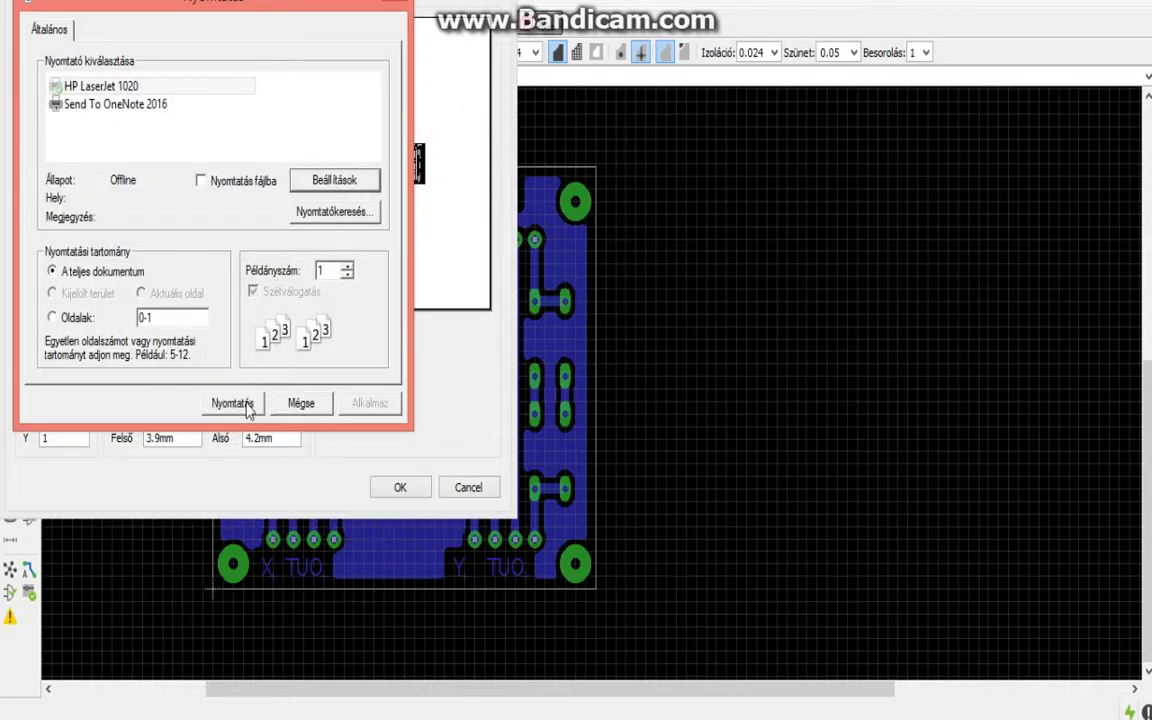
click(247, 403)
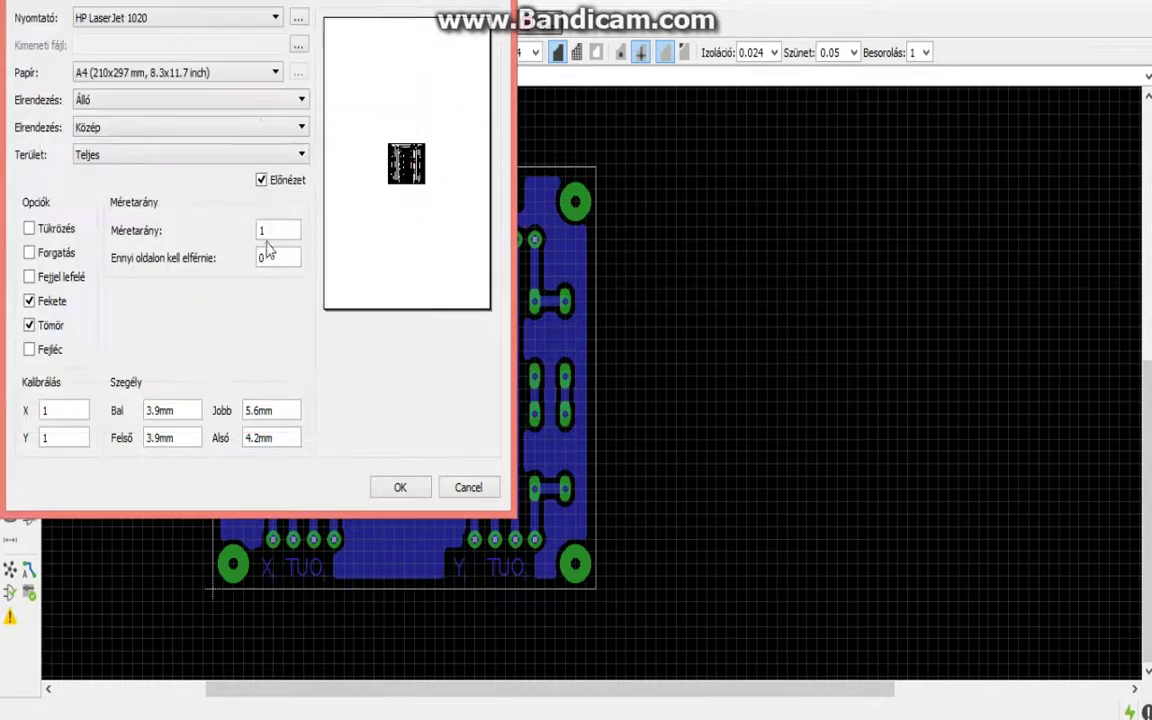
click(399, 488)
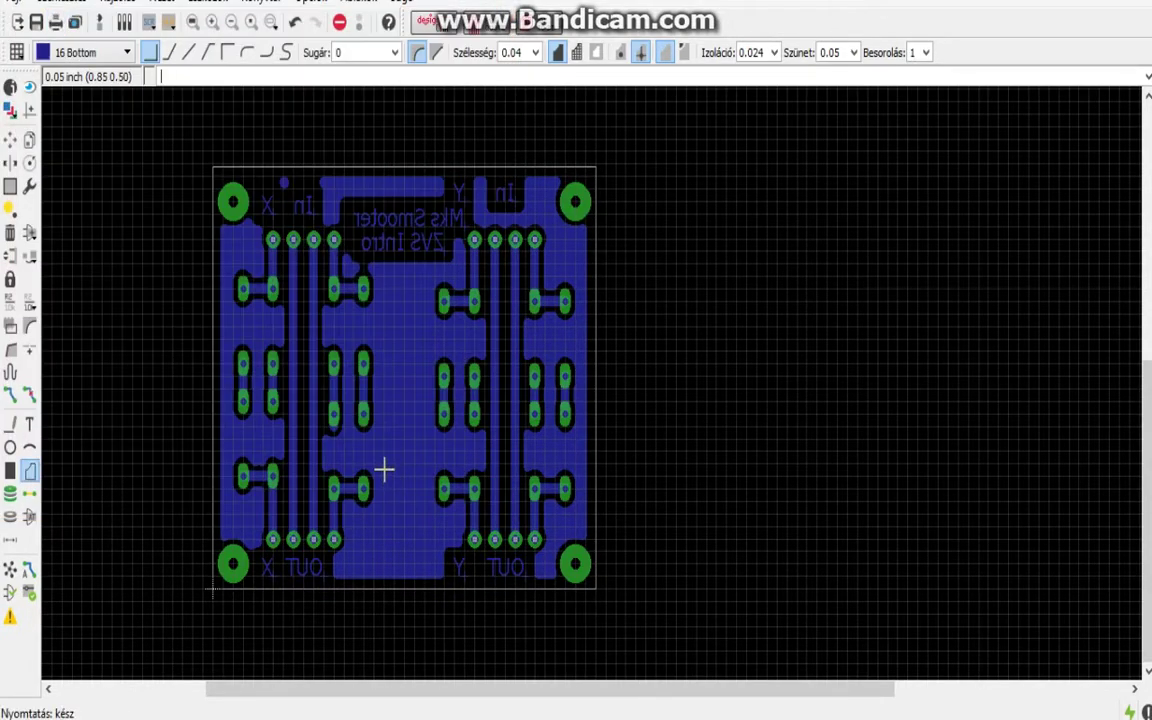